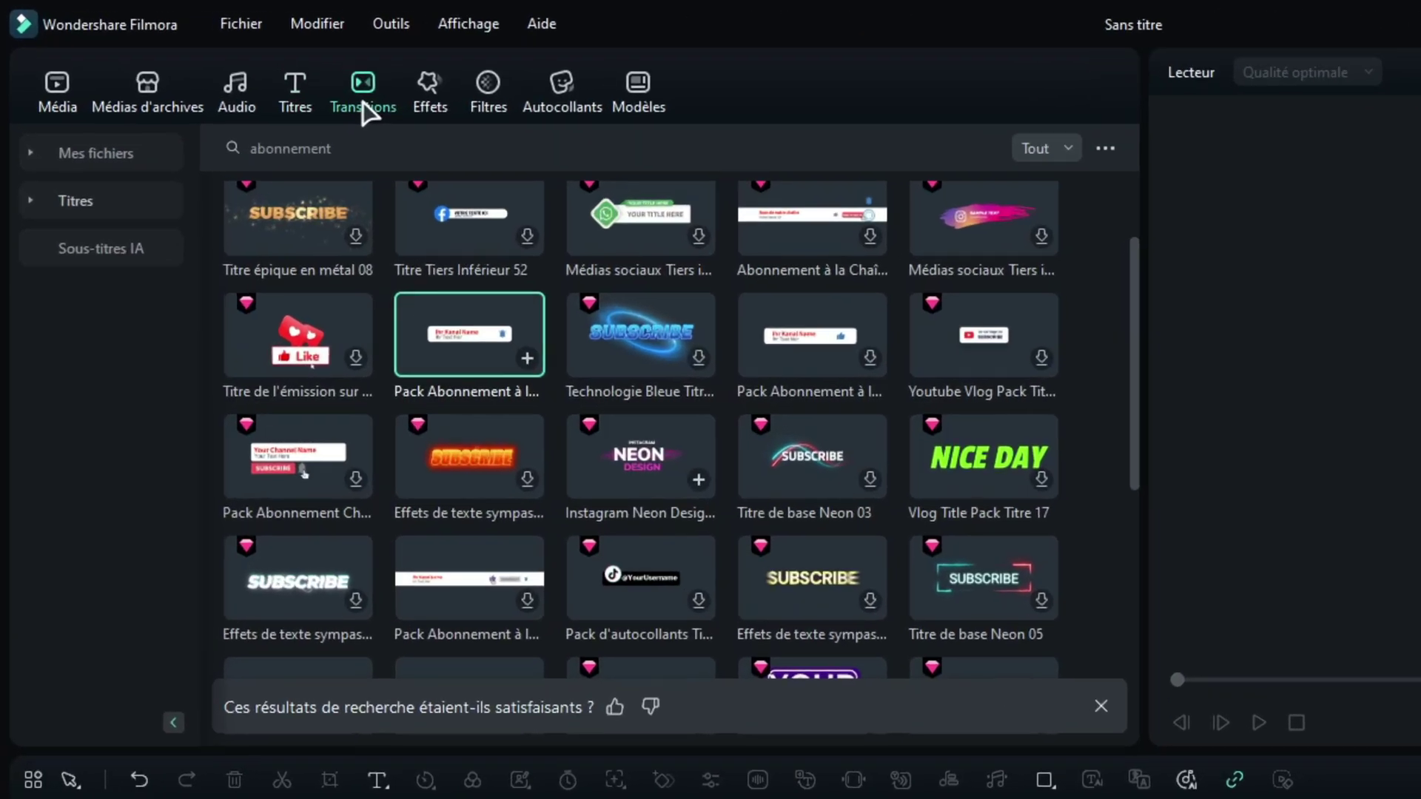
- Open Filmora's Transitions library and switch to the Modèles templates view
left_click(225, 59)
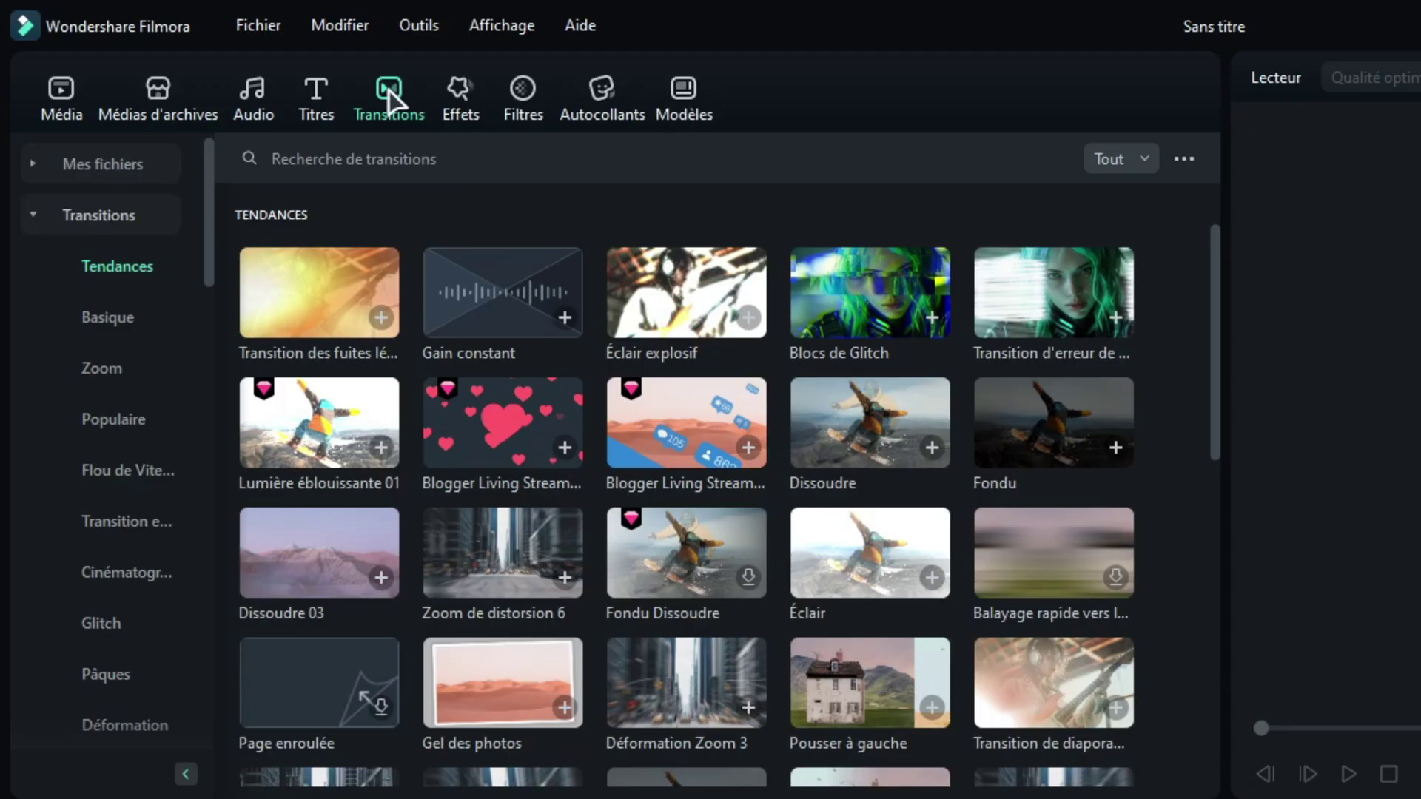
left_click(680, 100)
type("transition")
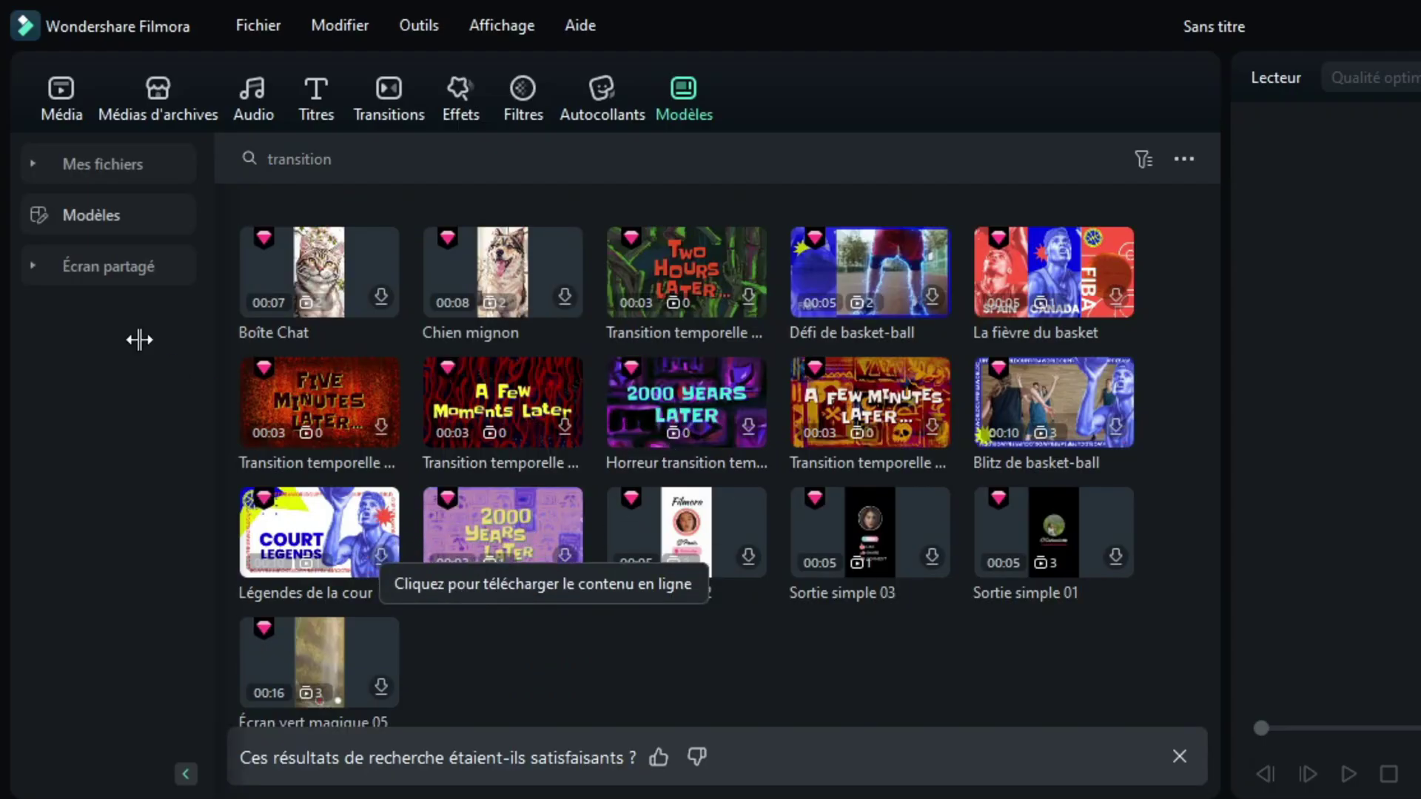
- Browse the split-screen templates, a 'gaming' search, and the Hi-Tech template category
left_click(83, 272)
left_click(318, 161)
type("ga")
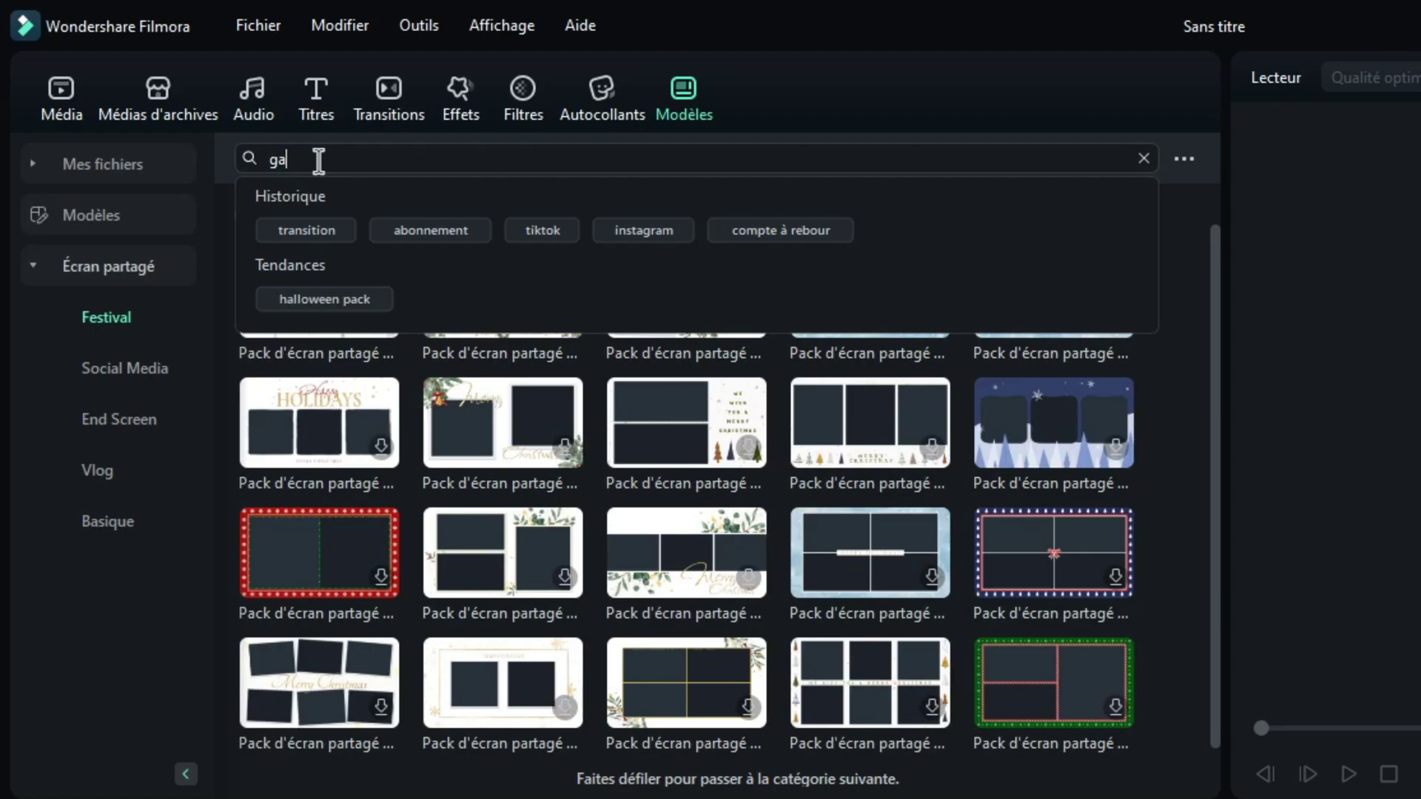
type("ming")
key("Return")
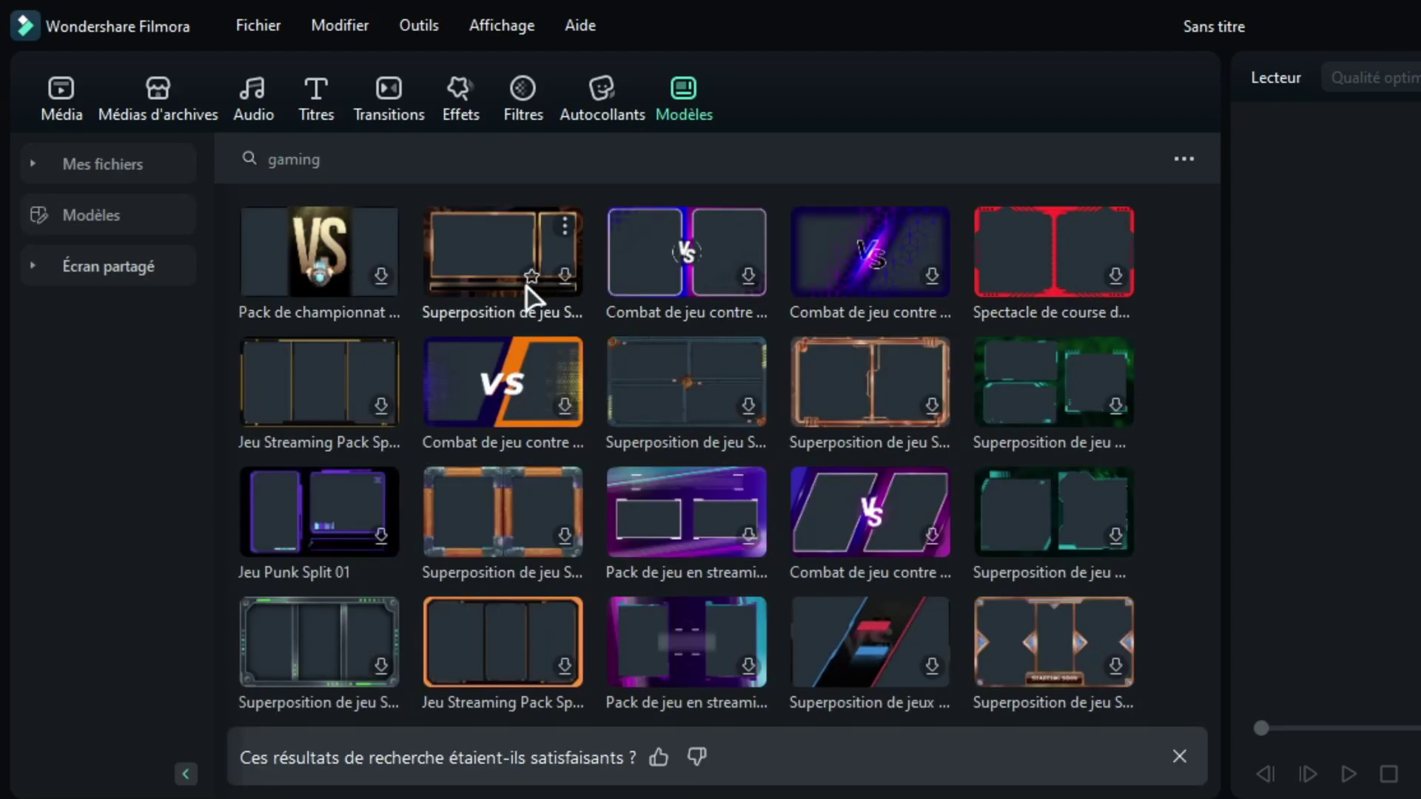
left_click(85, 274)
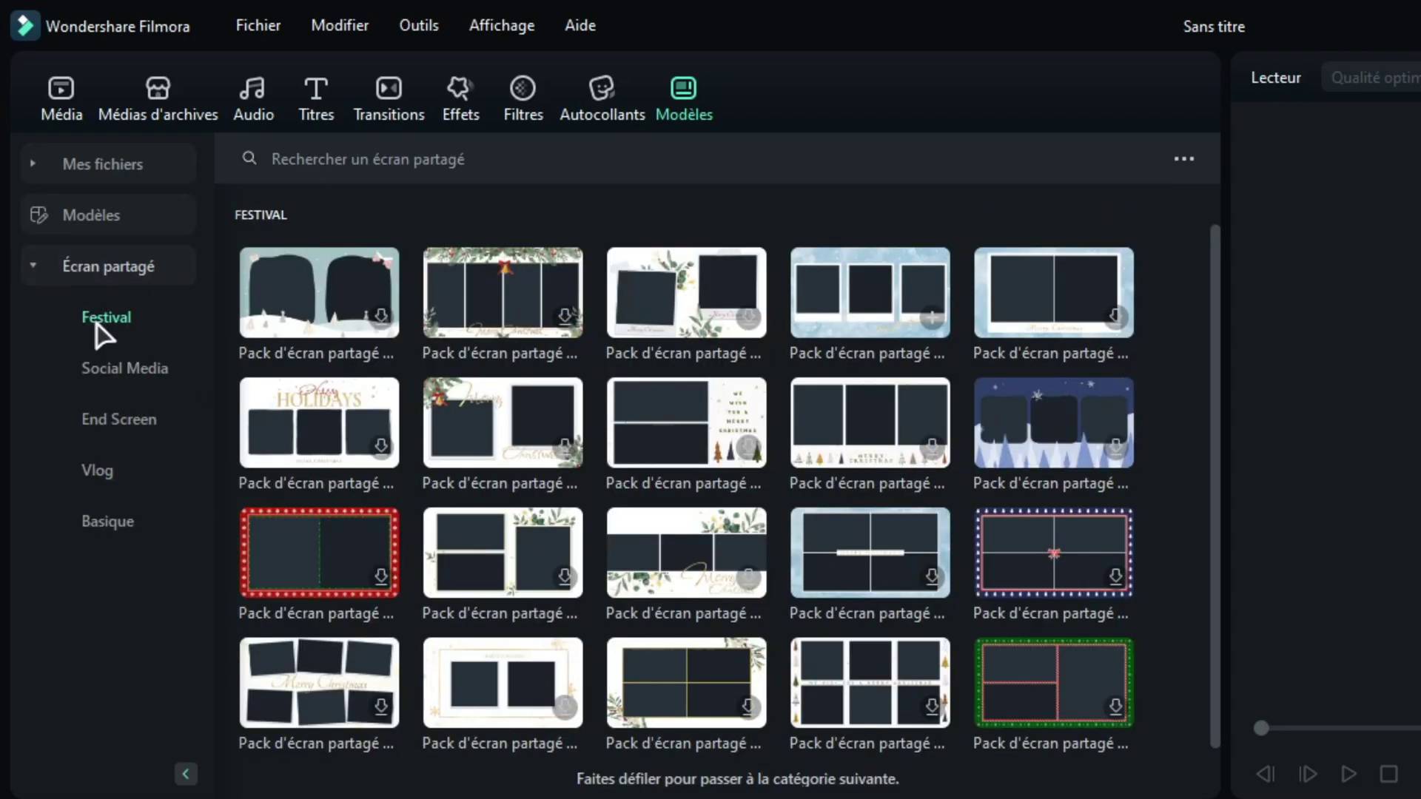
left_click(77, 222)
scroll(64, 508, "down", 4)
left_click(108, 419)
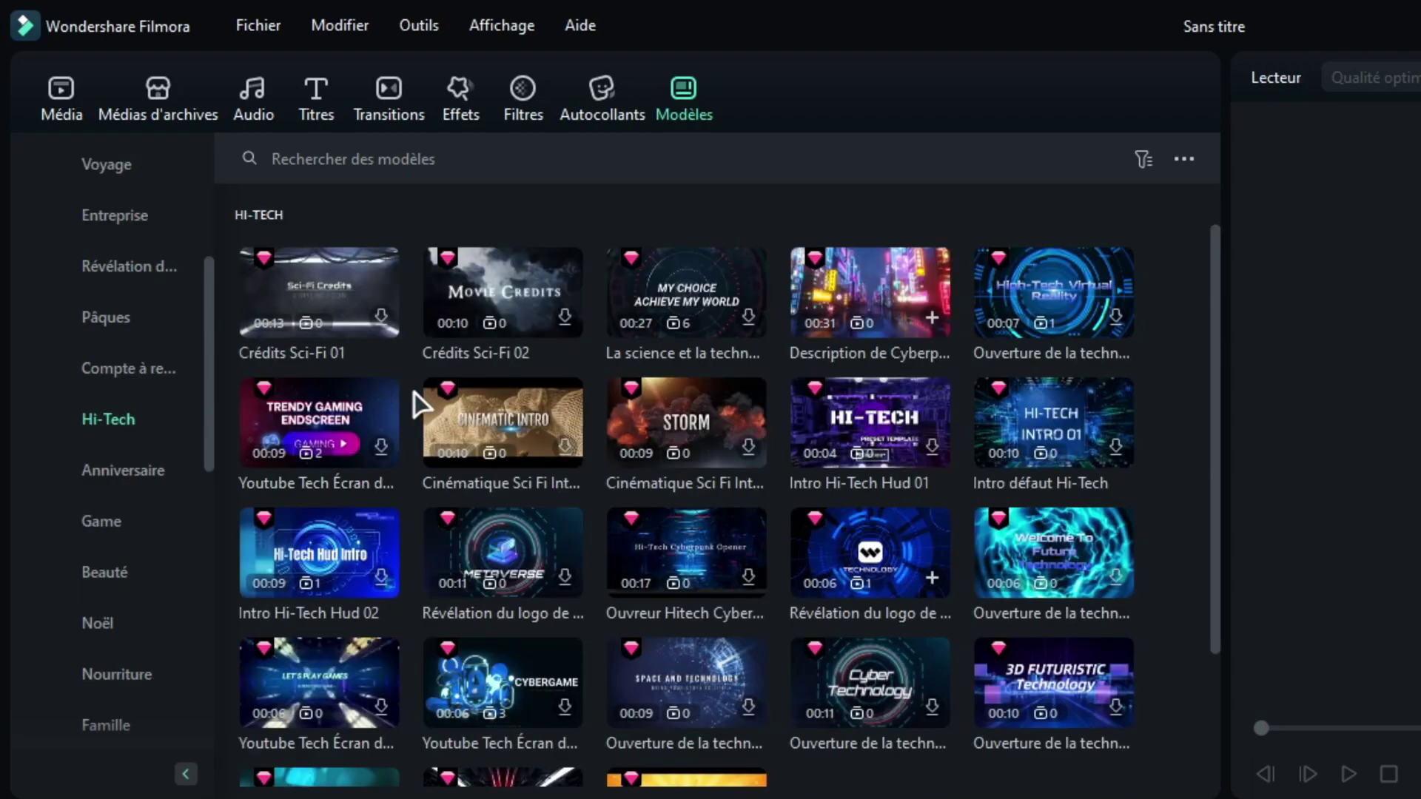
scroll(850, 397, "down", 2)
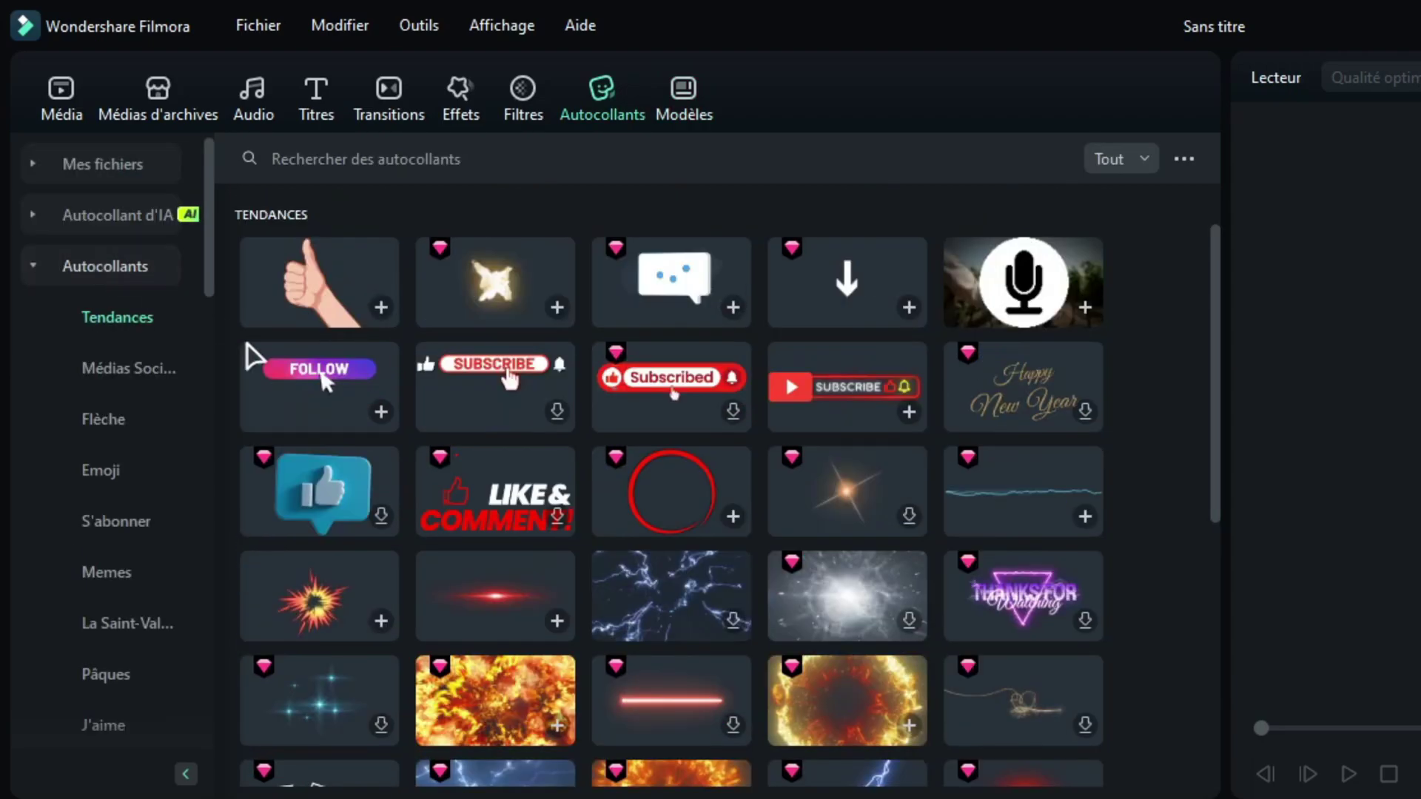
scroll(111, 378, "down", 5)
scroll(104, 437, "down", 5)
scroll(98, 444, "down", 5)
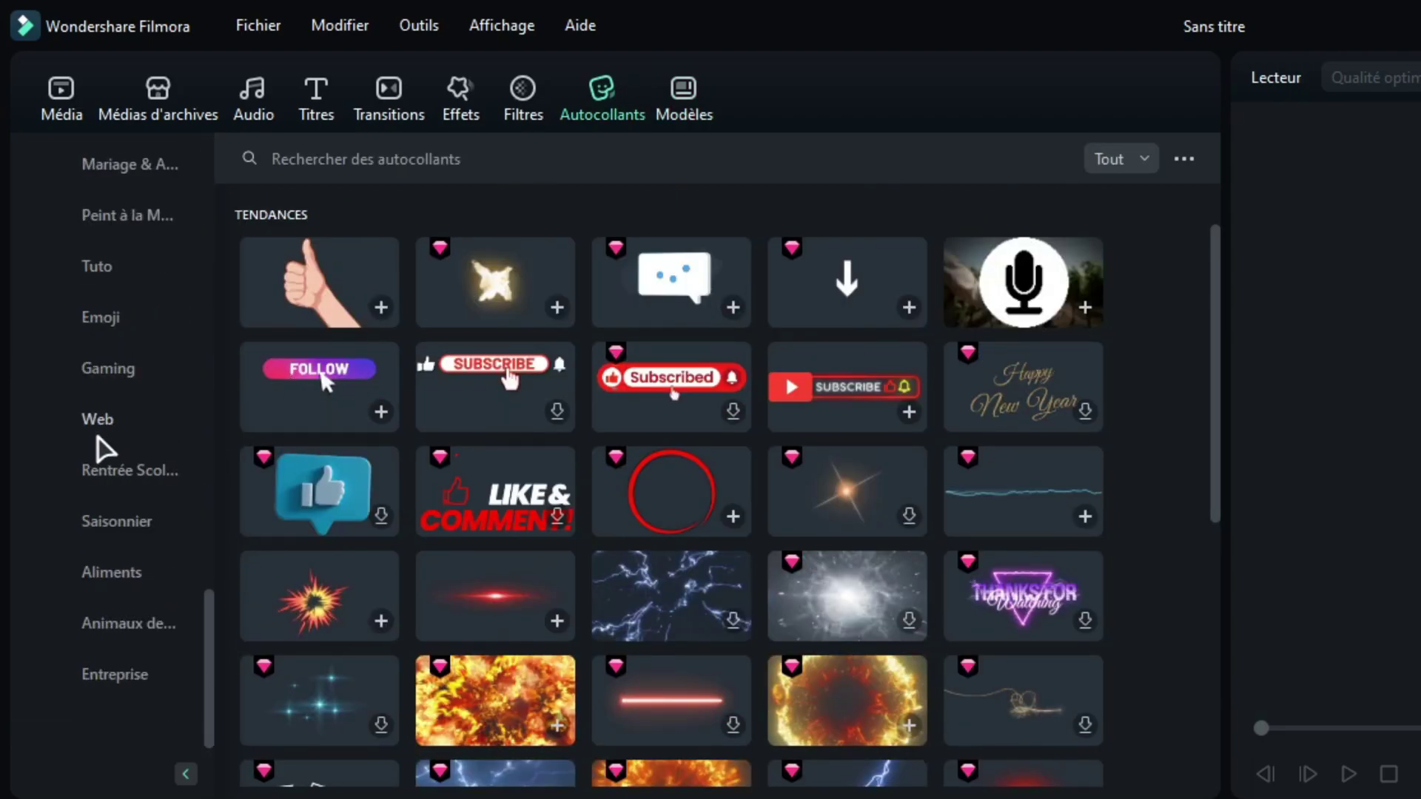
- Preview a Game Streaming Pack transition in the player and pause it
left_click(336, 165)
type("s")
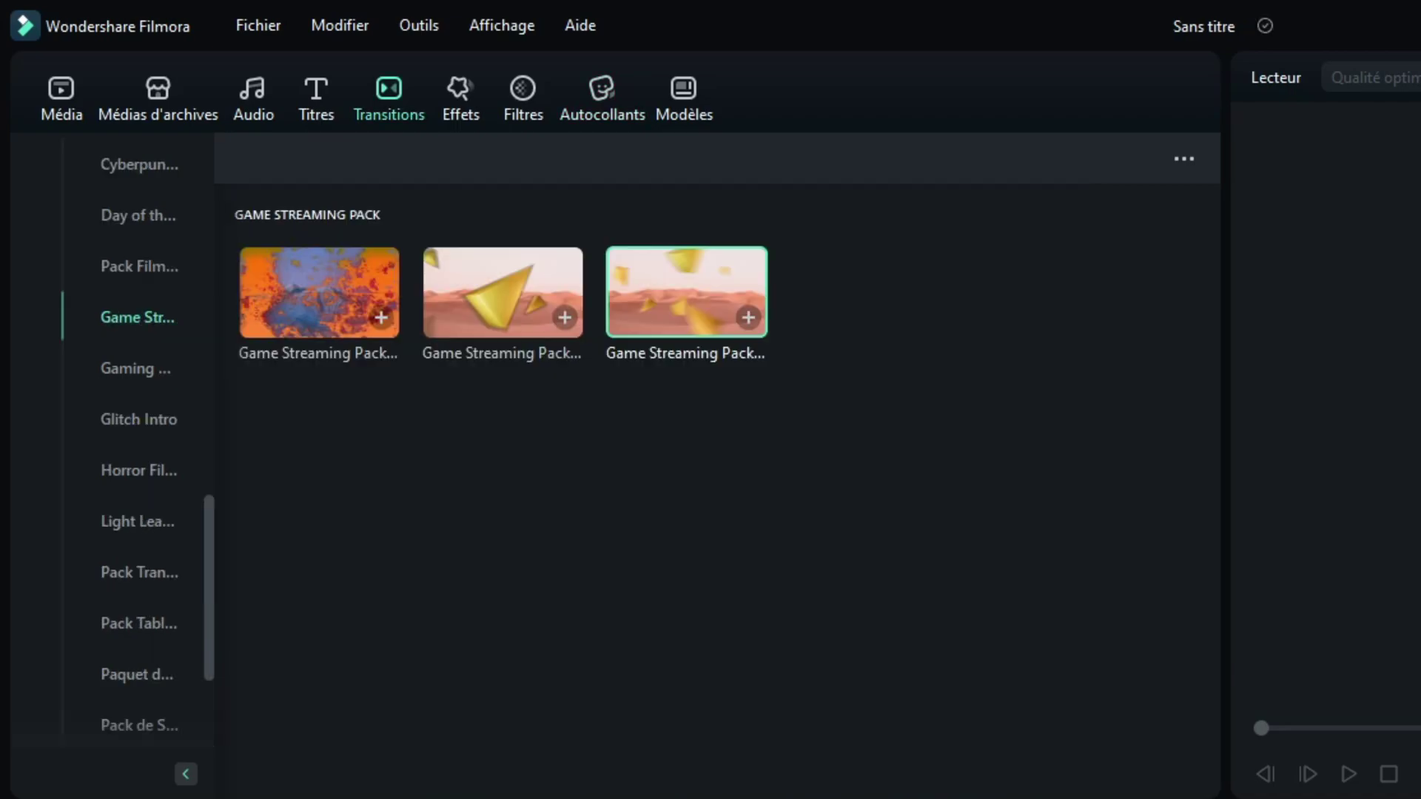
left_click(308, 289)
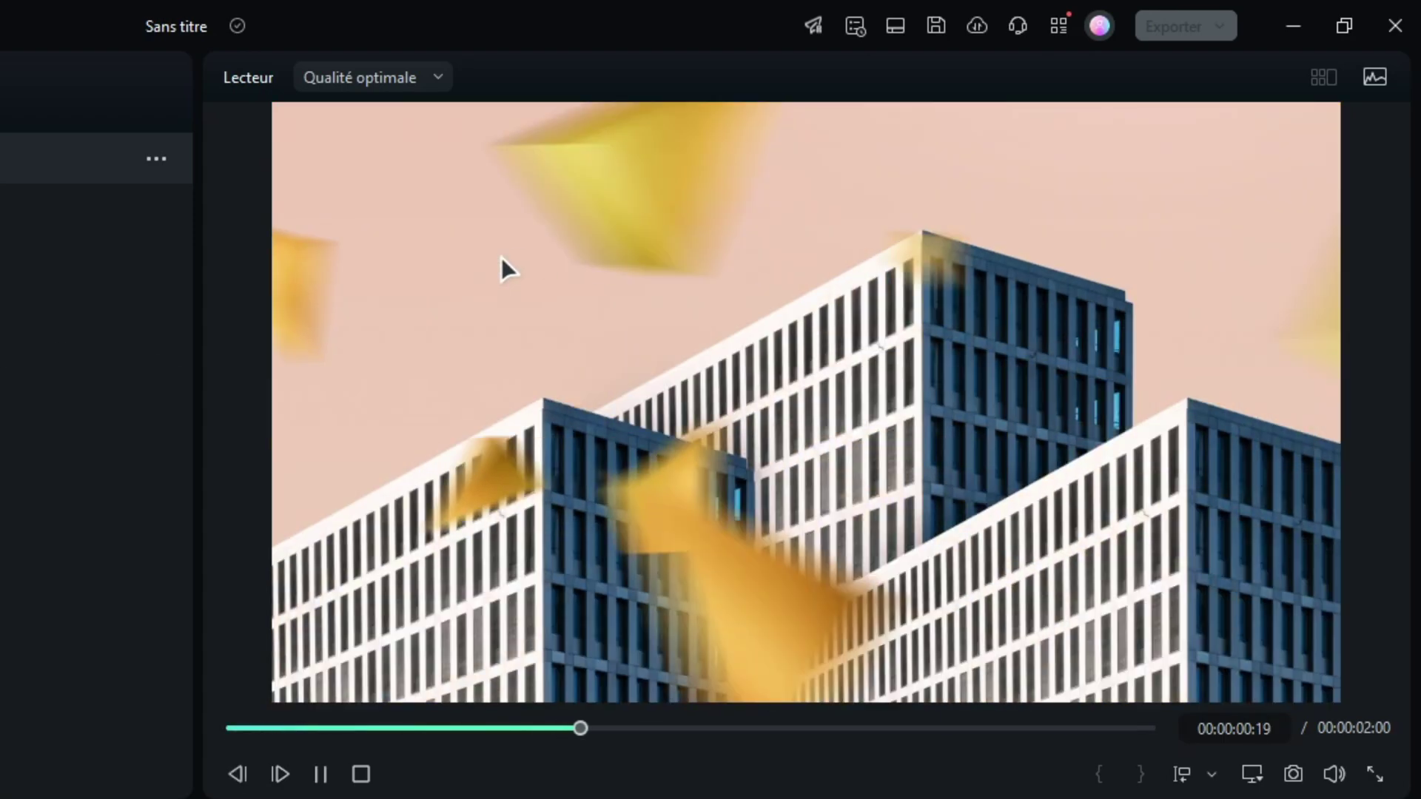
key("space")
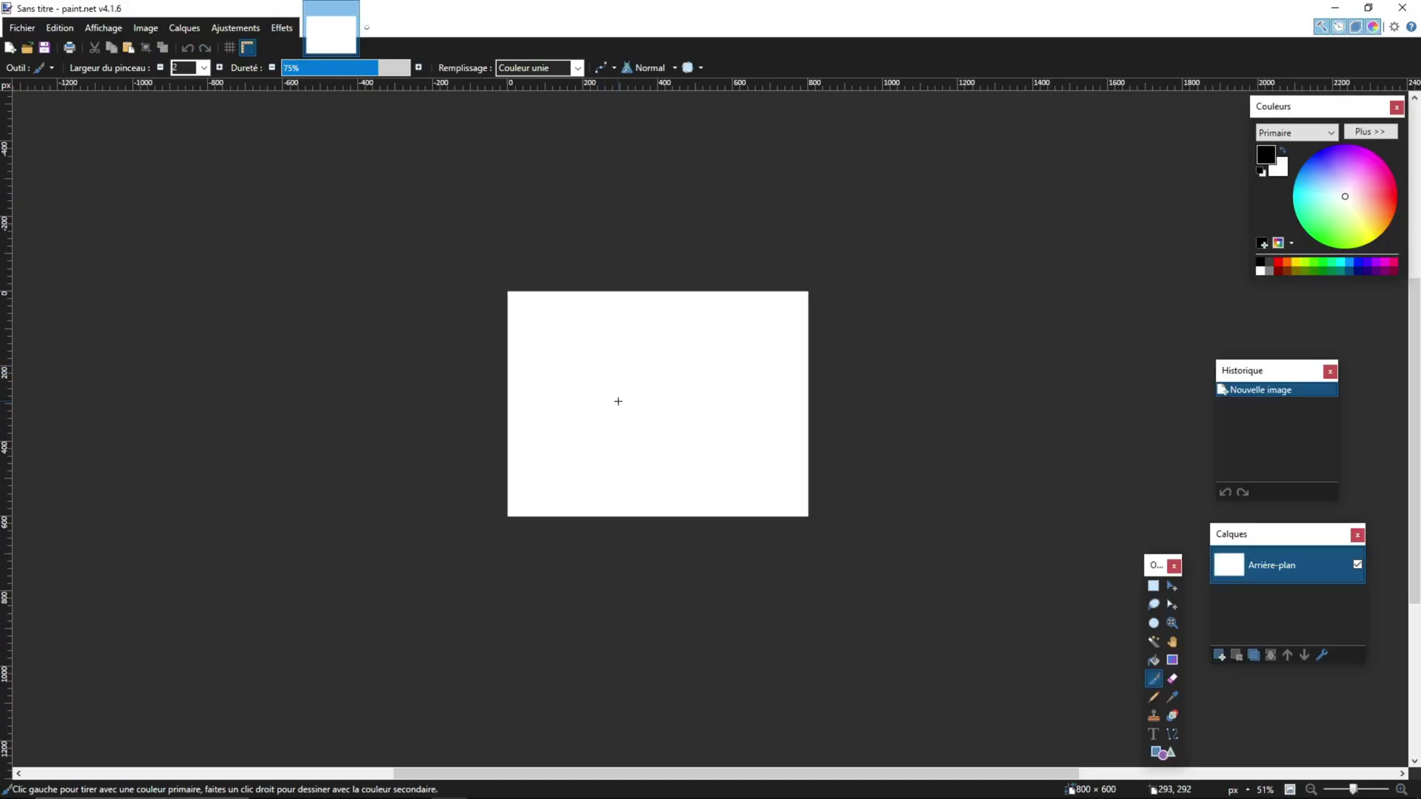
- Erase the whole paint.net canvas to full transparency and dismiss the update notice
key("ctrl+a")
key("Delete")
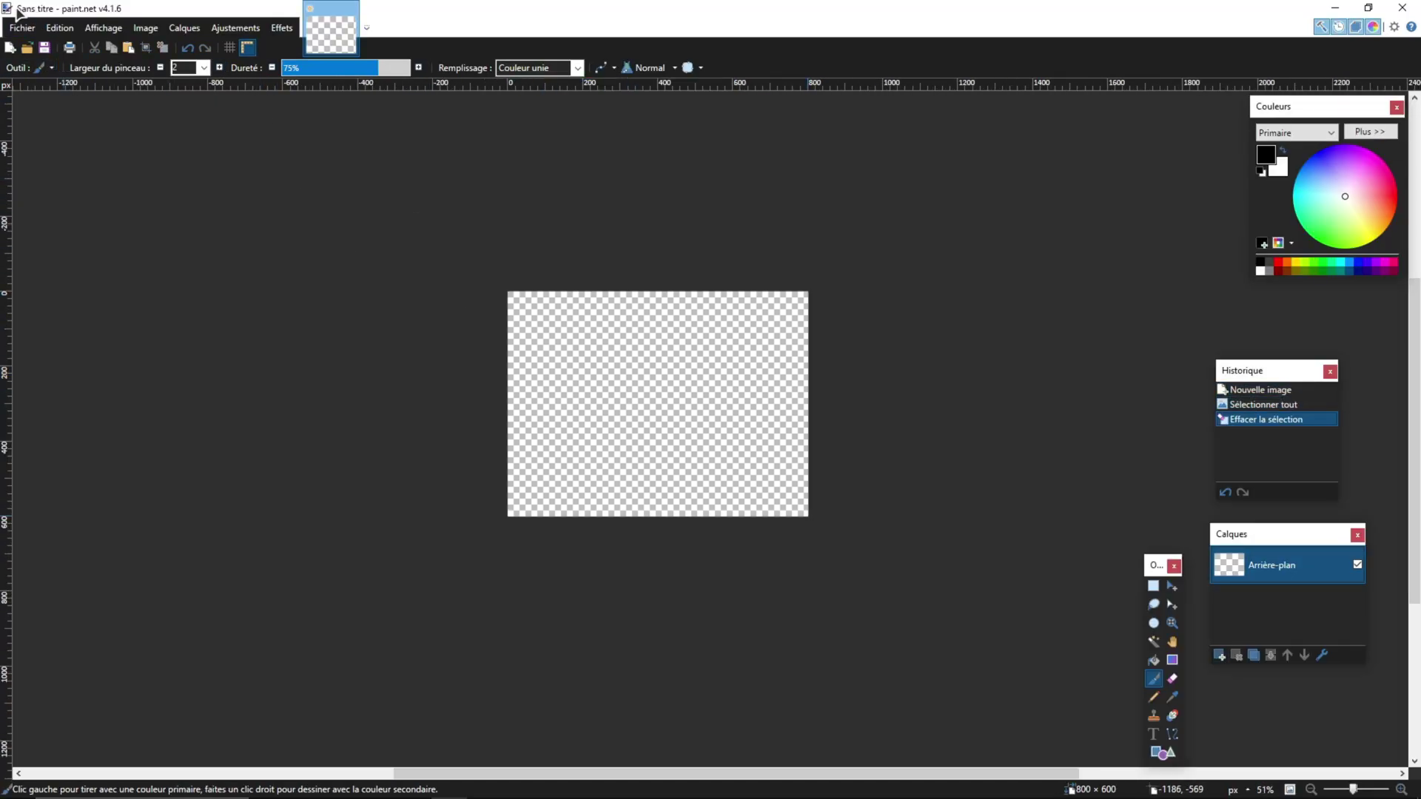
scroll(600, 340, "up", 3)
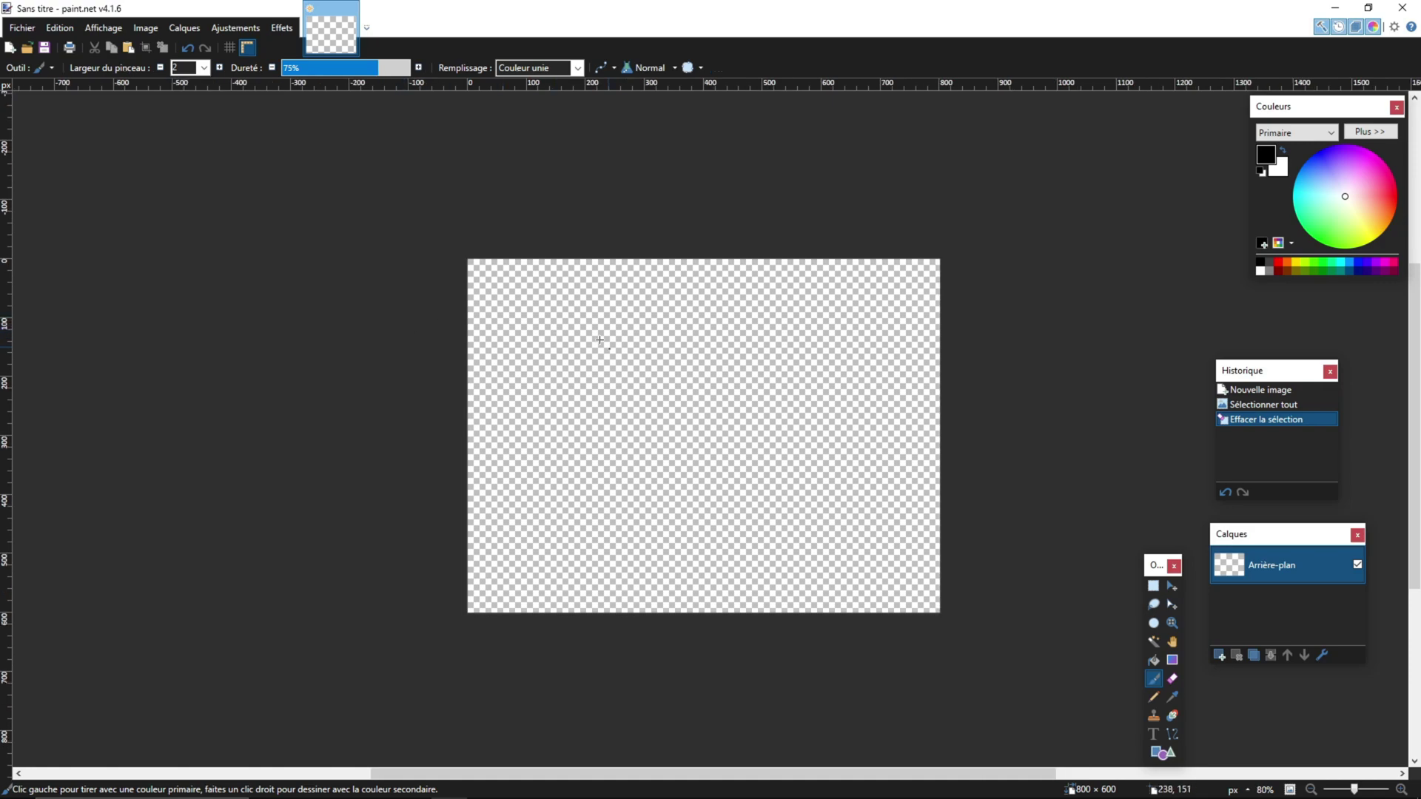
left_click_drag(826, 471, 817, 547)
key("ctrl+z")
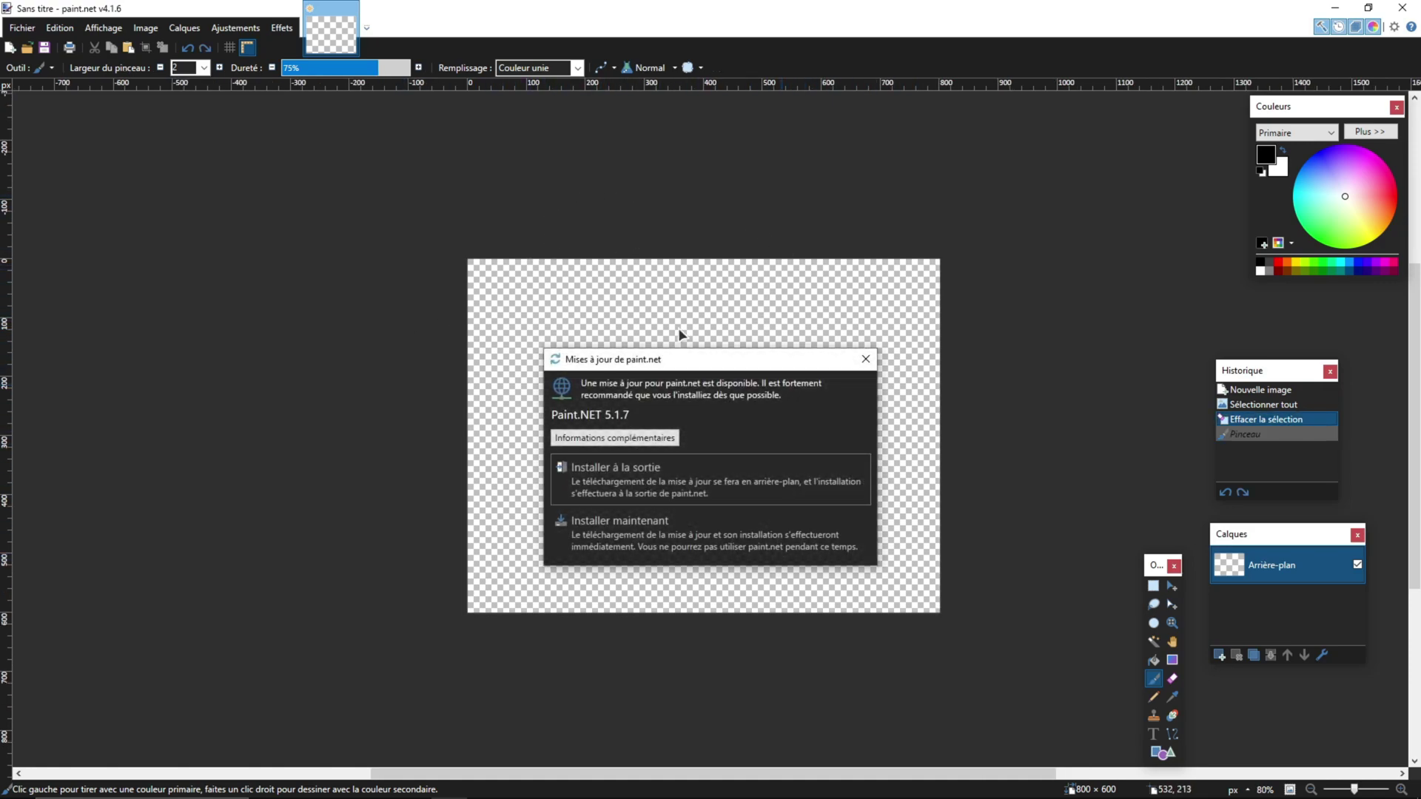
left_click(864, 361)
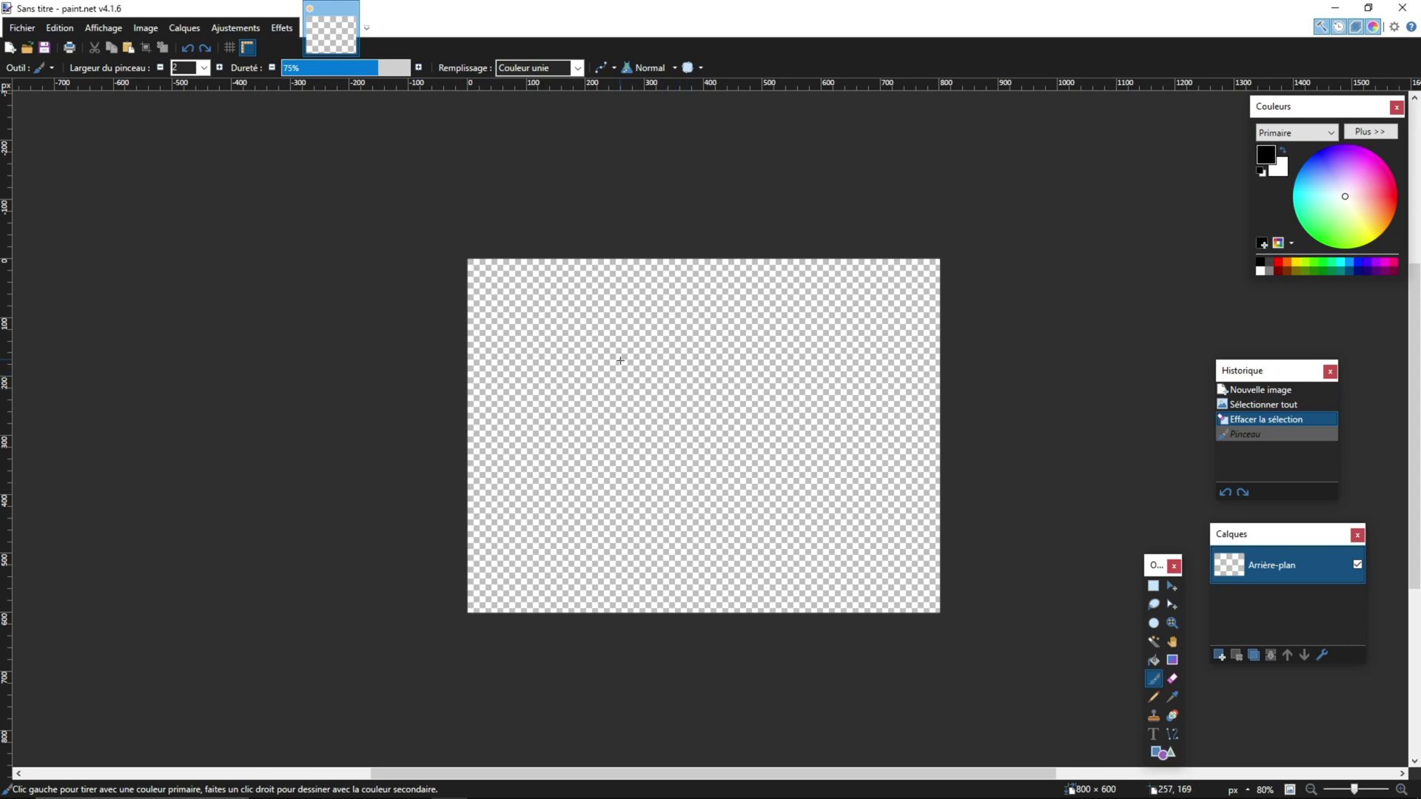
- Save the transparent image as TRANSITION.png on the Desktop
left_click(22, 28)
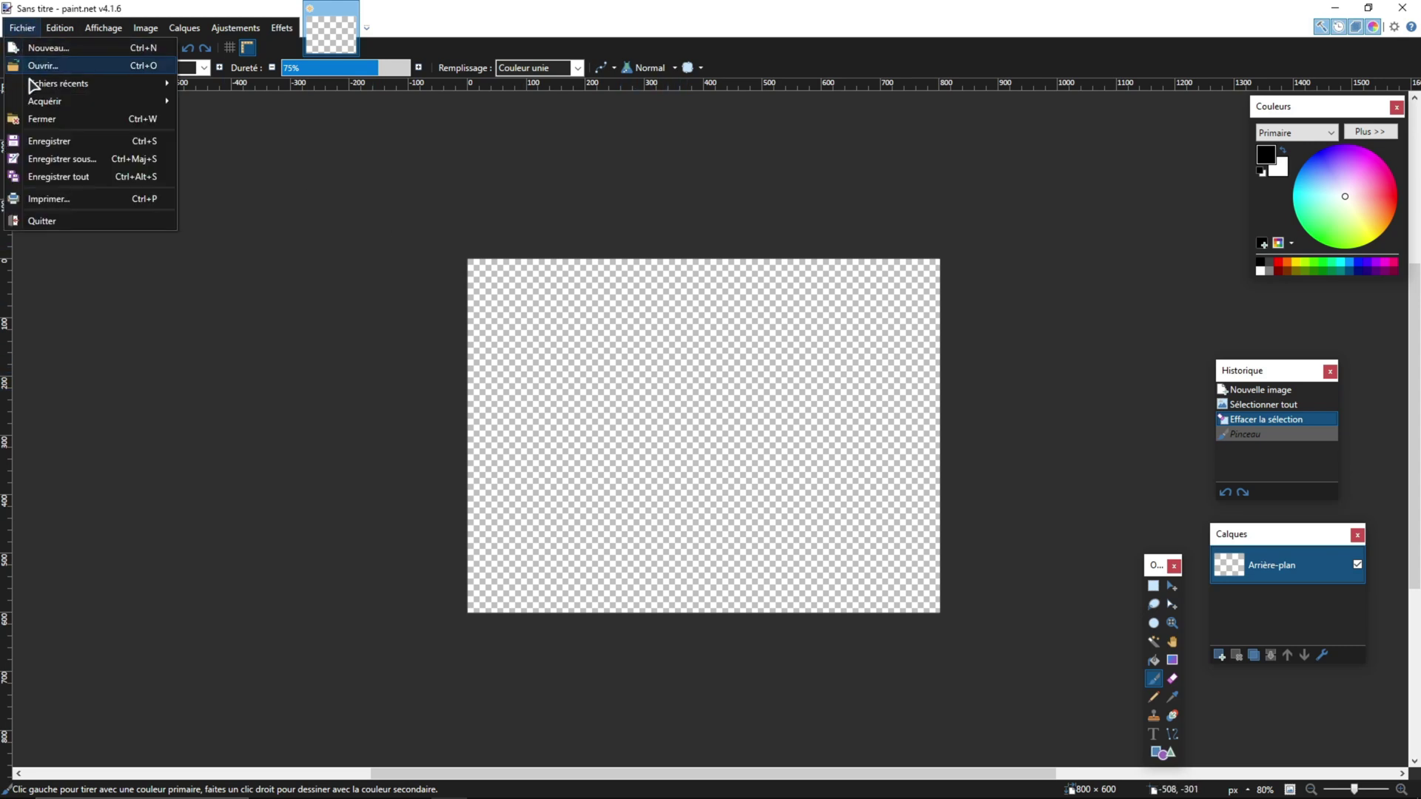
left_click(56, 159)
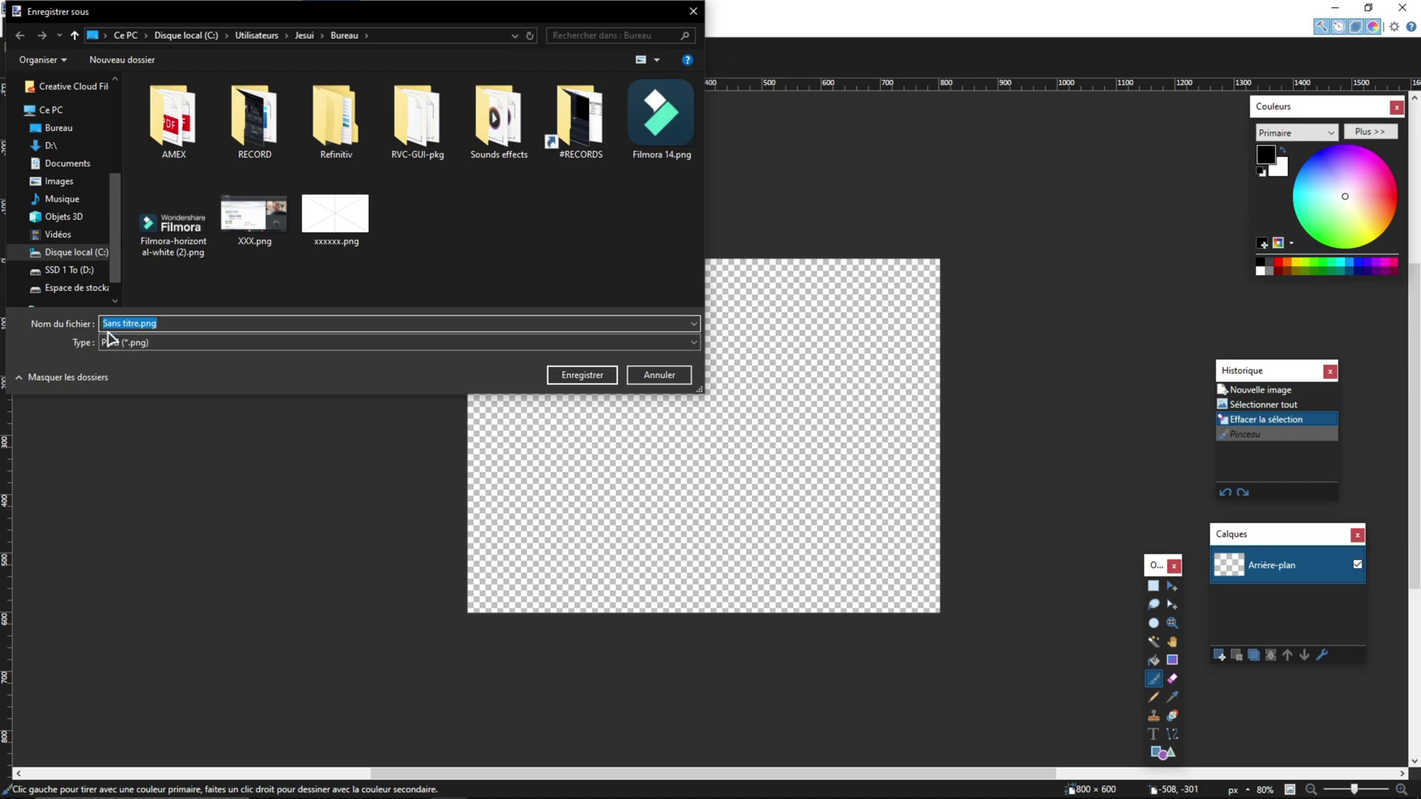
type("TRANSITION")
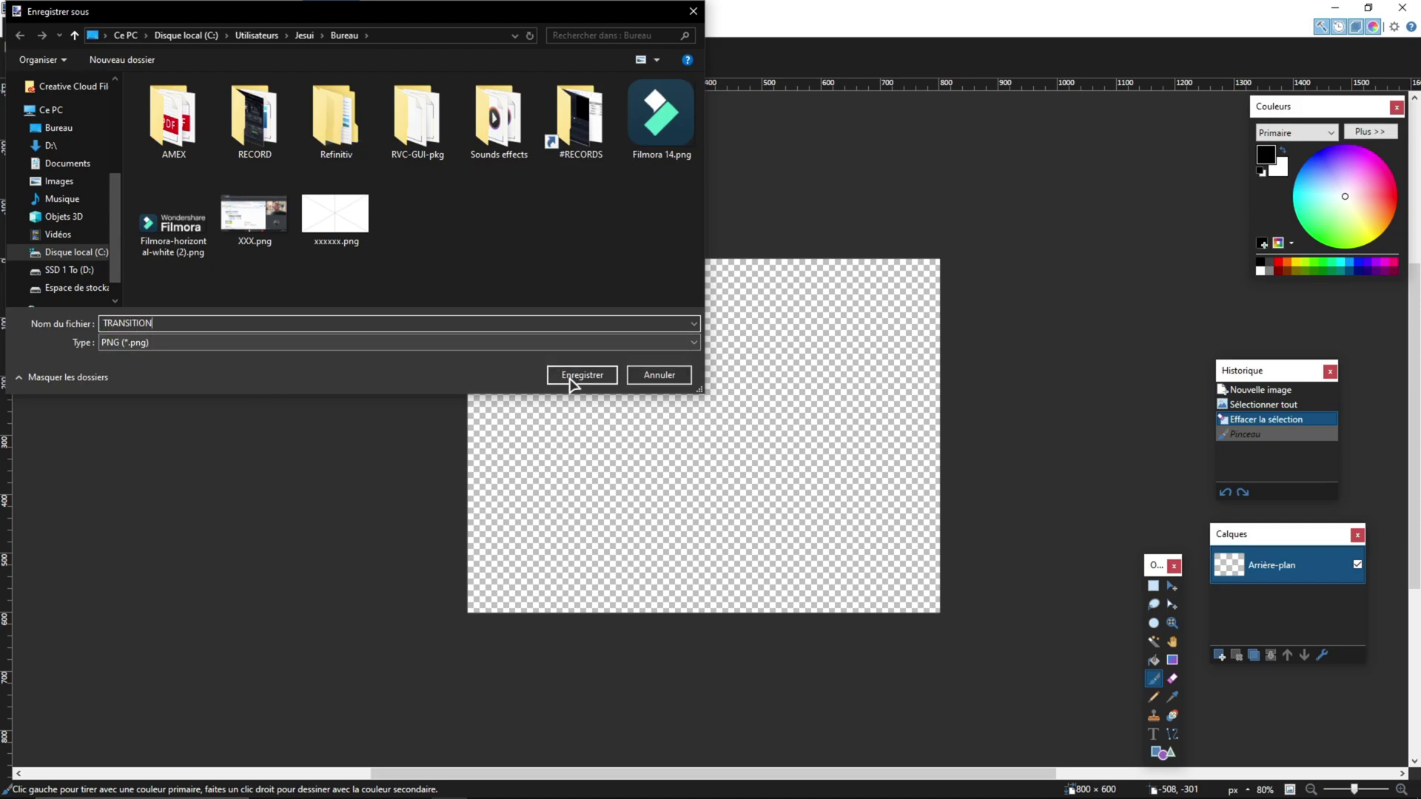
left_click(579, 375)
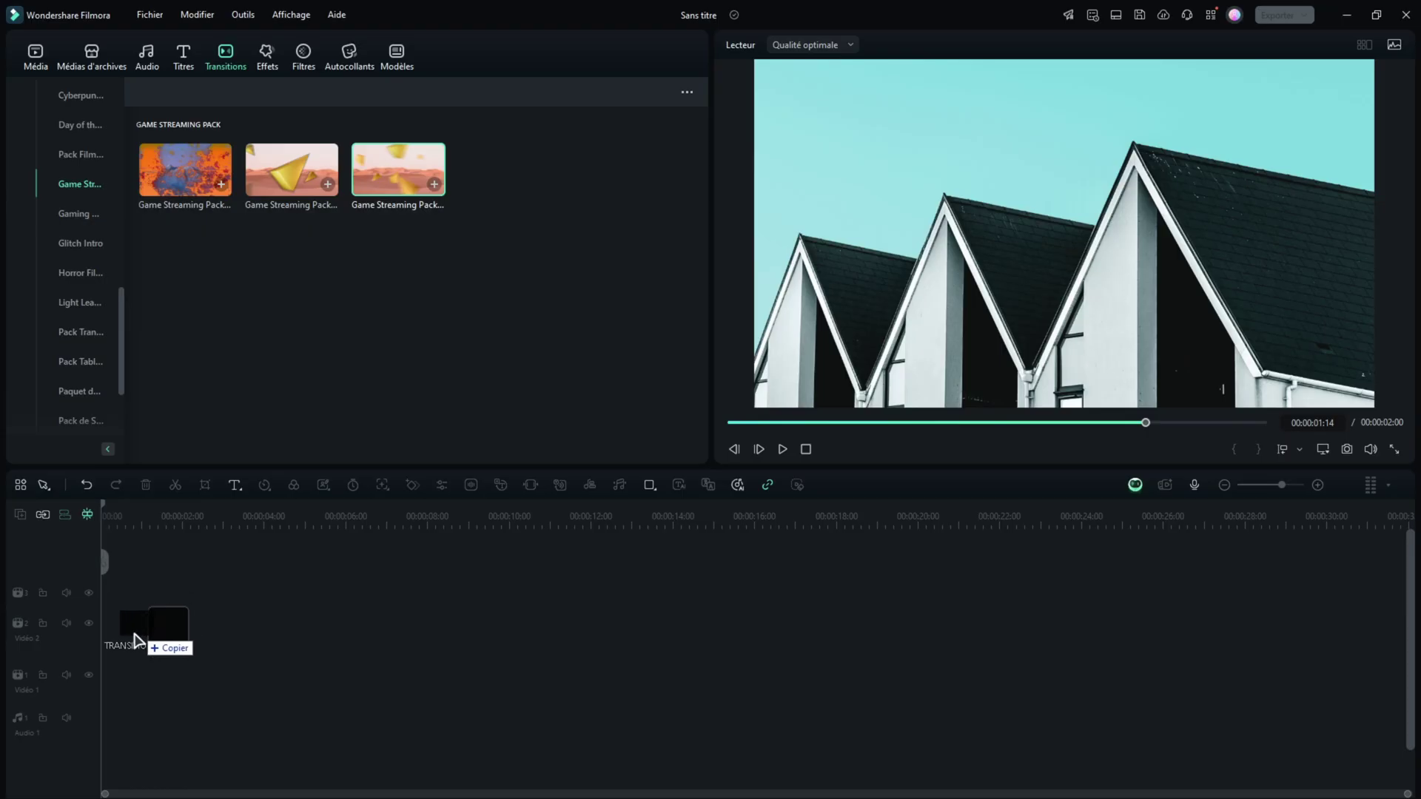
- Place the TRANSITION image at the start of Vidéo 2, undoing a trial retention clip
left_click_drag(135, 638, 94, 655)
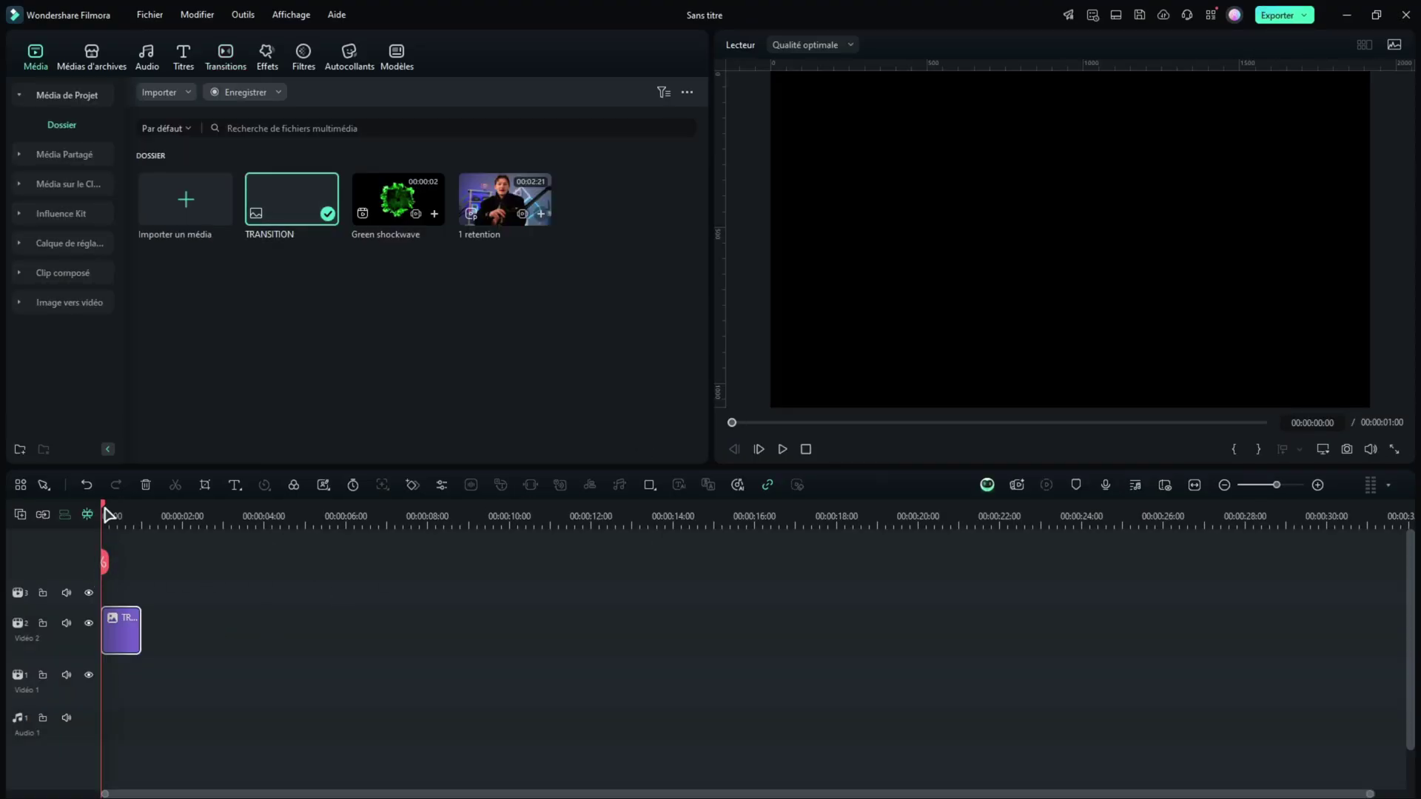
left_click_drag(107, 516, 118, 516)
left_click_drag(122, 629, 122, 592)
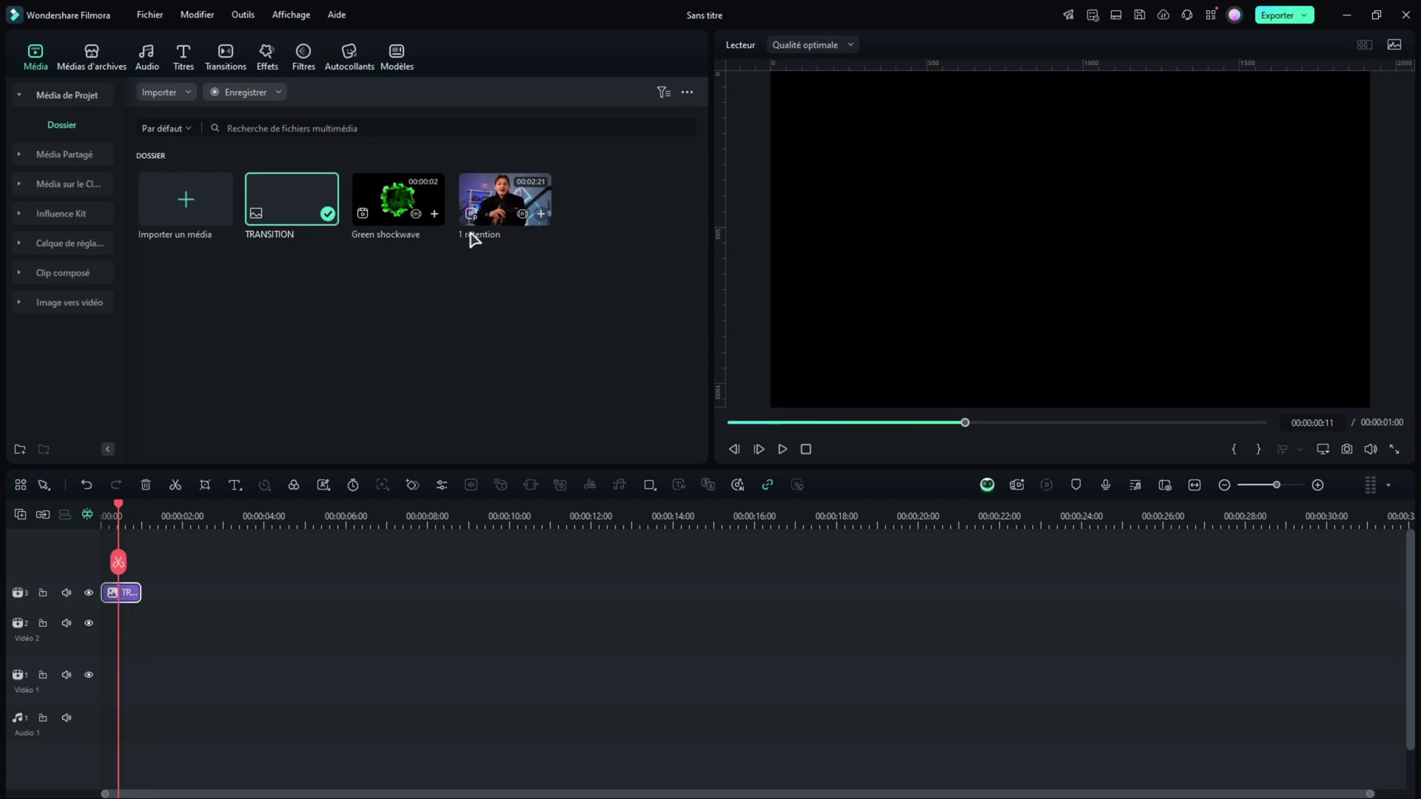
left_click_drag(484, 244, 117, 643)
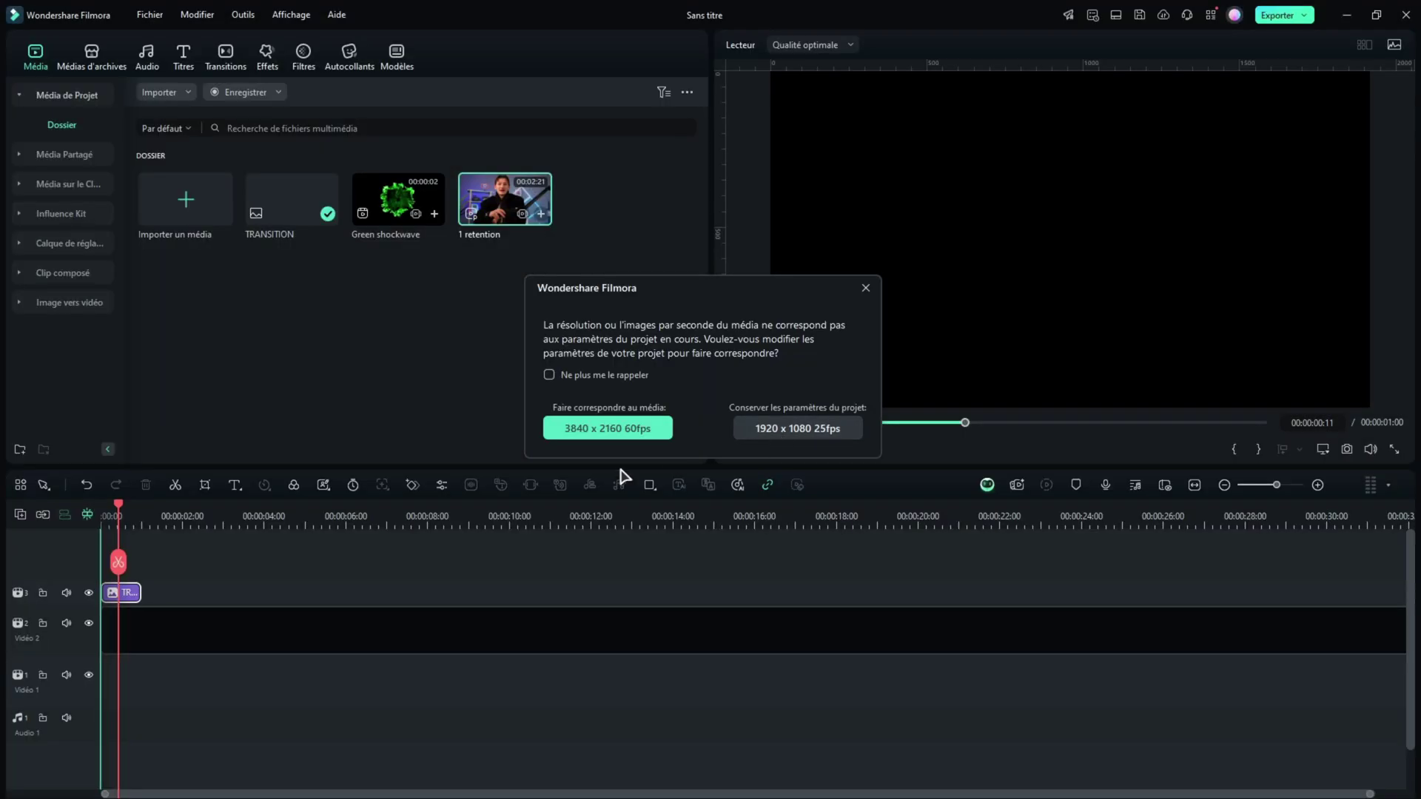
left_click(798, 428)
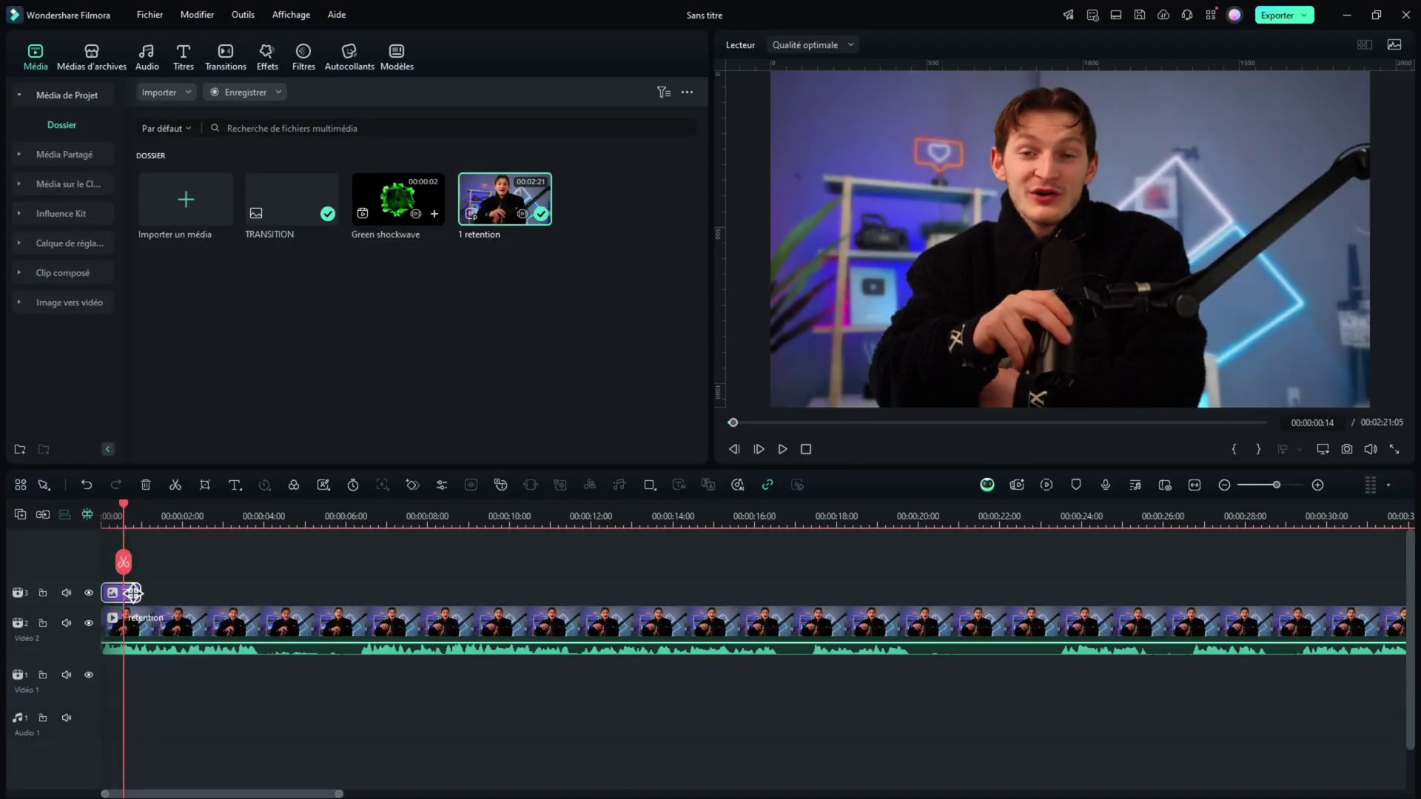
left_click_drag(133, 593, 118, 625)
key("ctrl+z")
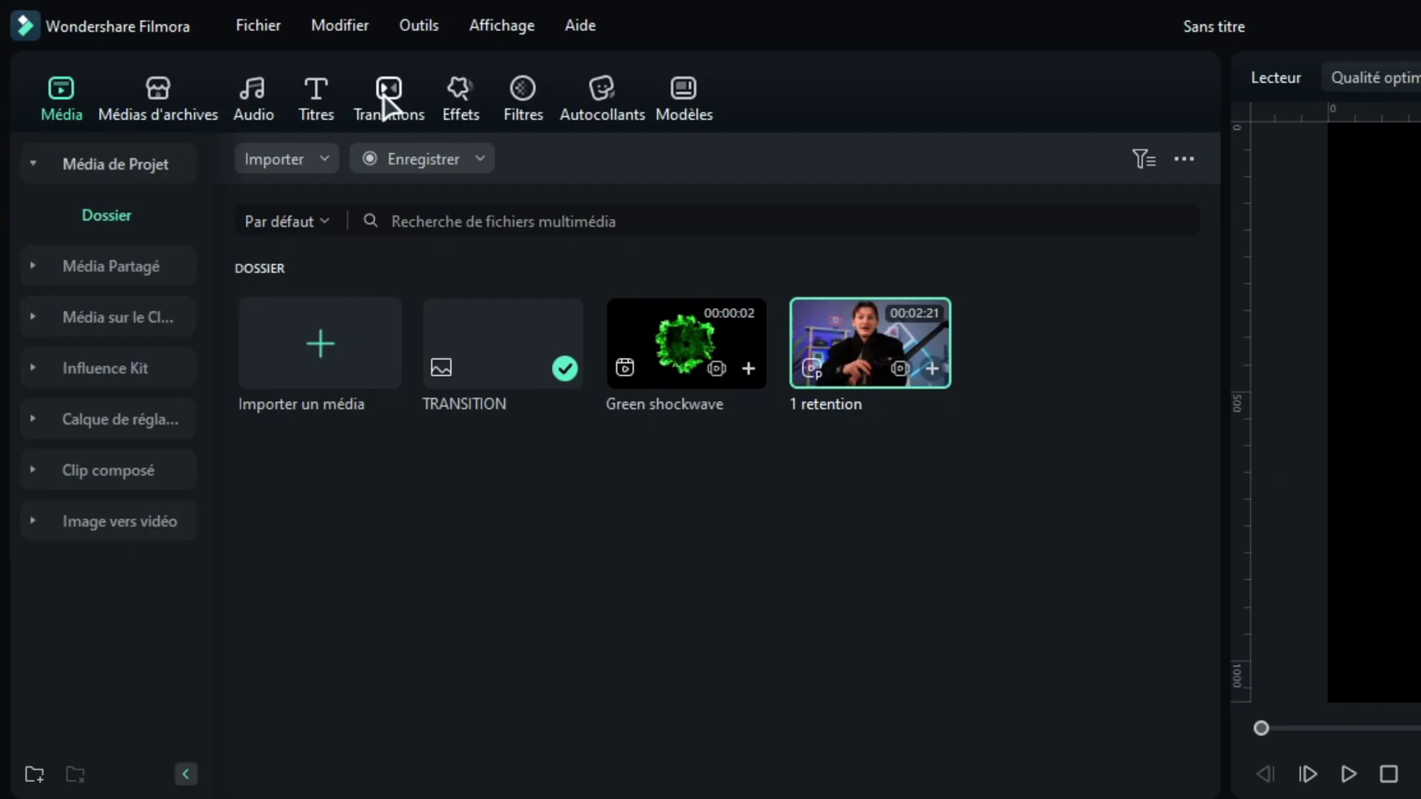
- Apply the first Game Streaming Pack transition to the TRANSITION clip, trimmed to 20 frames
left_click(224, 56)
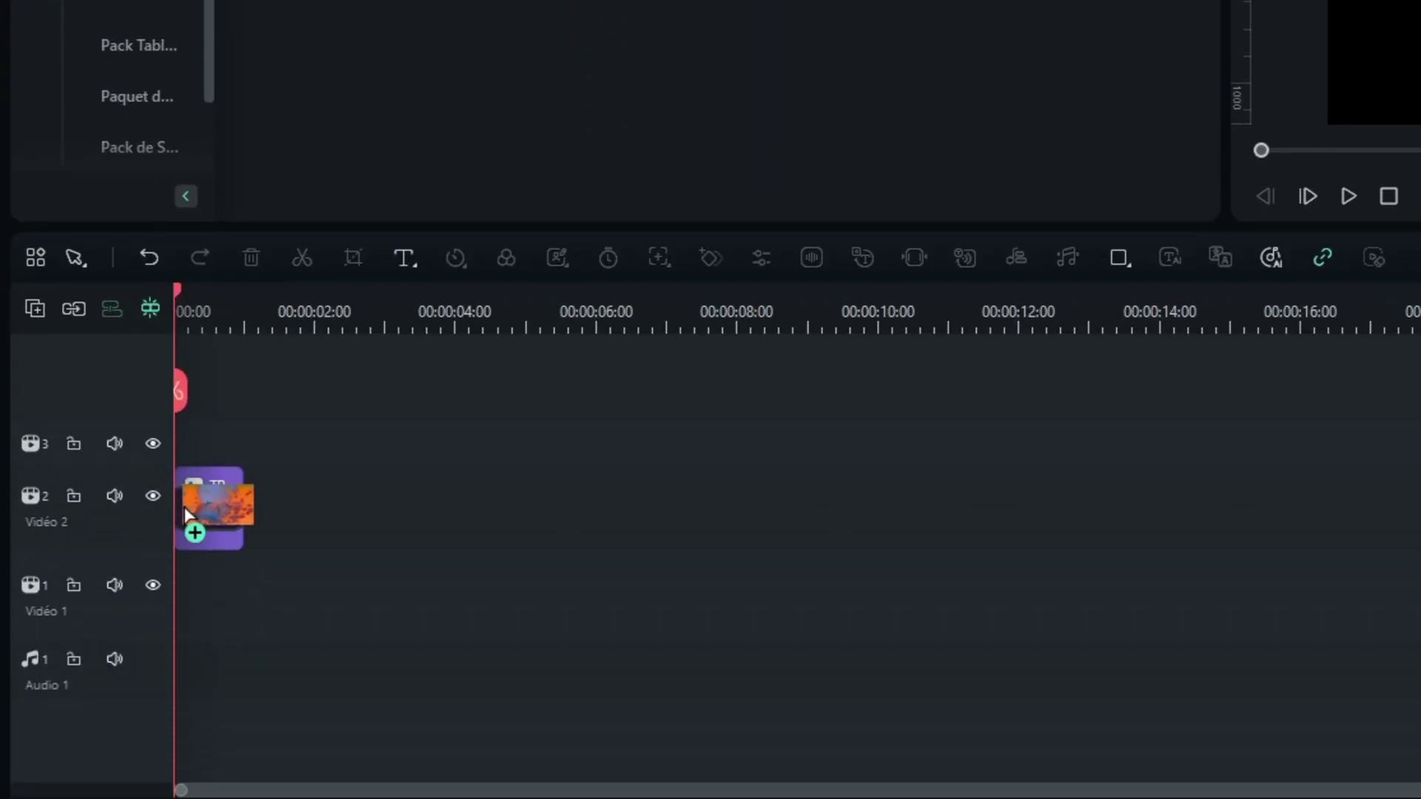
left_click_drag(318, 296, 212, 413)
left_click_drag(108, 518, 183, 522)
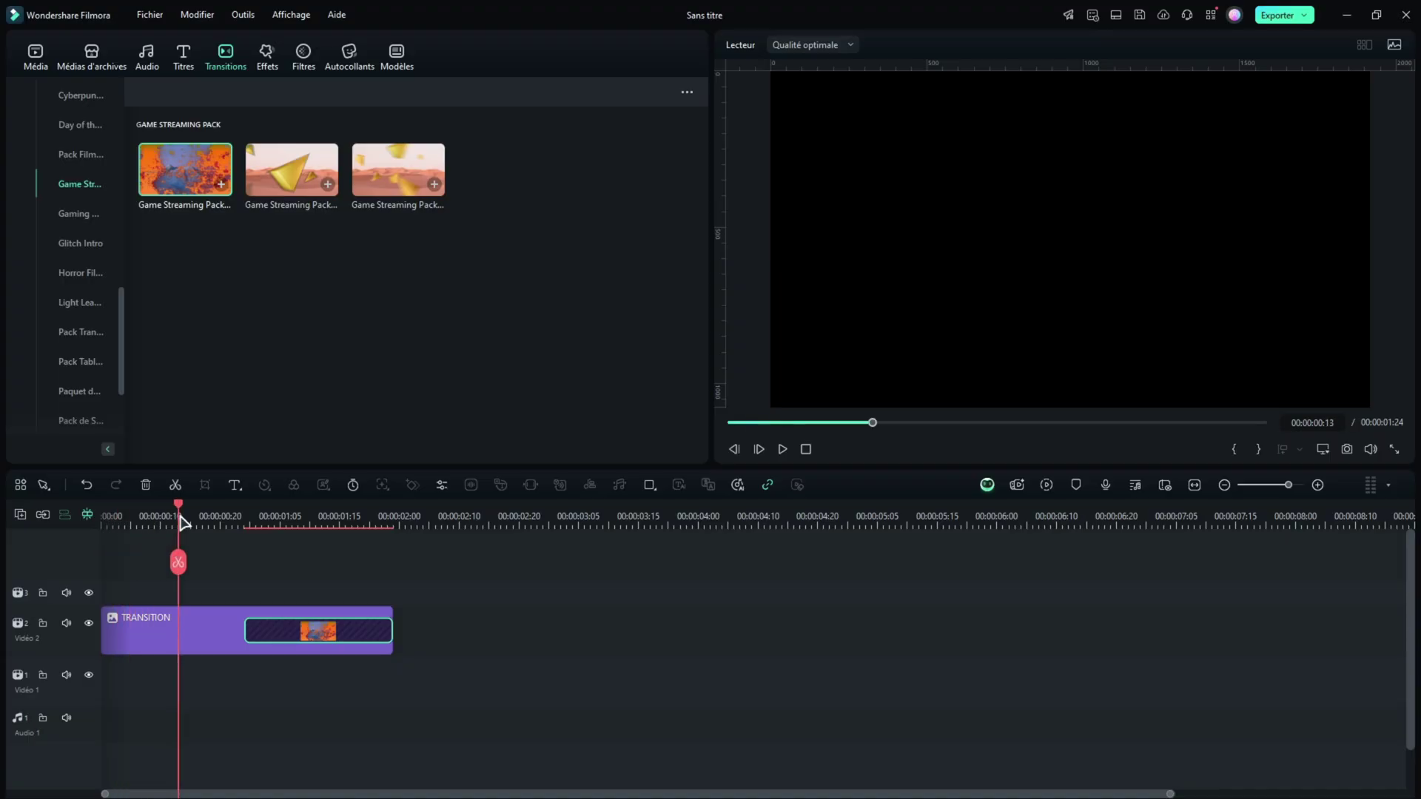
left_click_drag(244, 630, 131, 629)
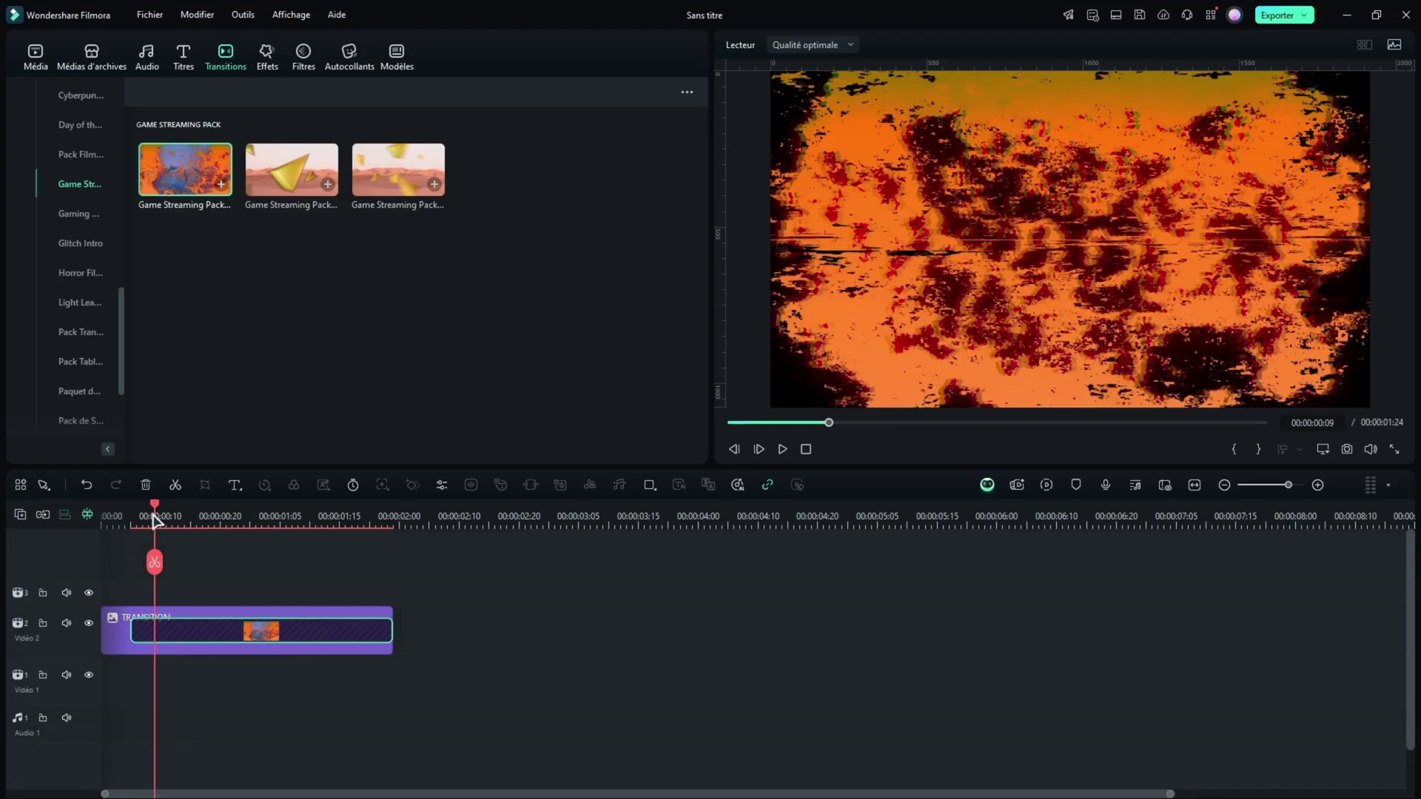
mouse_move(183, 523)
left_mouse_down()
mouse_move(416, 555)
mouse_move(287, 563)
left_mouse_up()
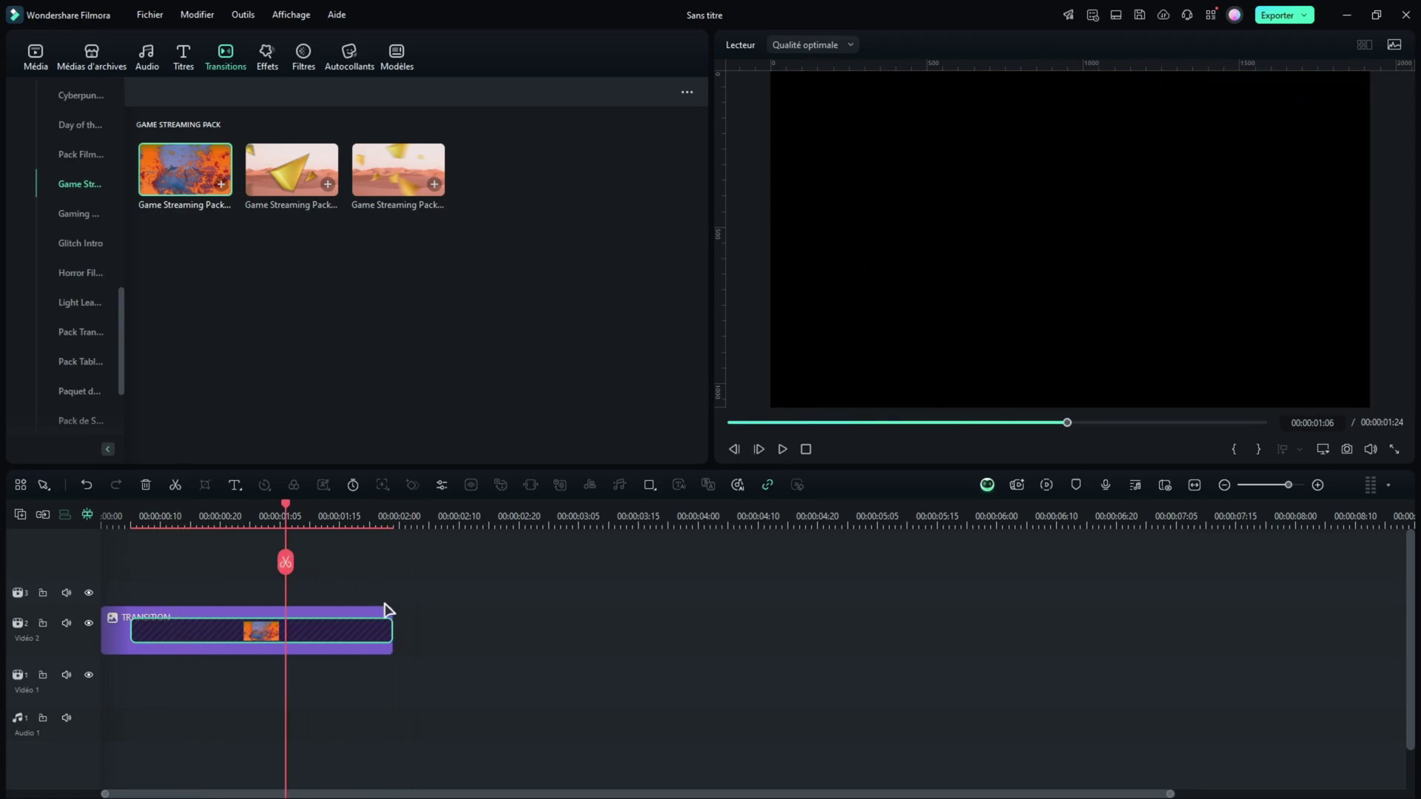
left_click_drag(390, 629, 219, 629)
left_click(178, 535)
left_click(177, 531)
left_click(277, 635)
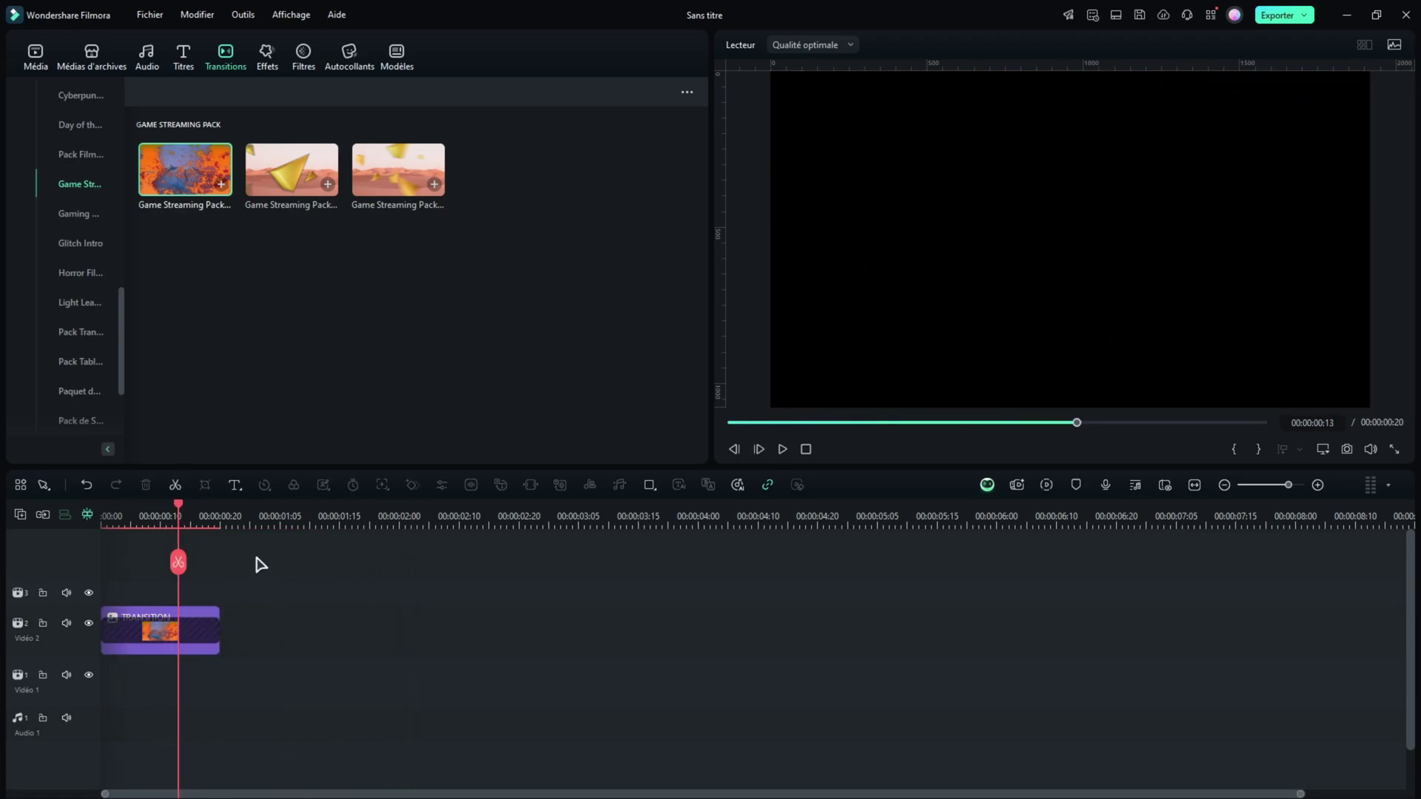
- Duplicate the clip along Vidéo 2, apply the third Game Streaming Pack transition, and preview it
left_click_drag(187, 624, 468, 625)
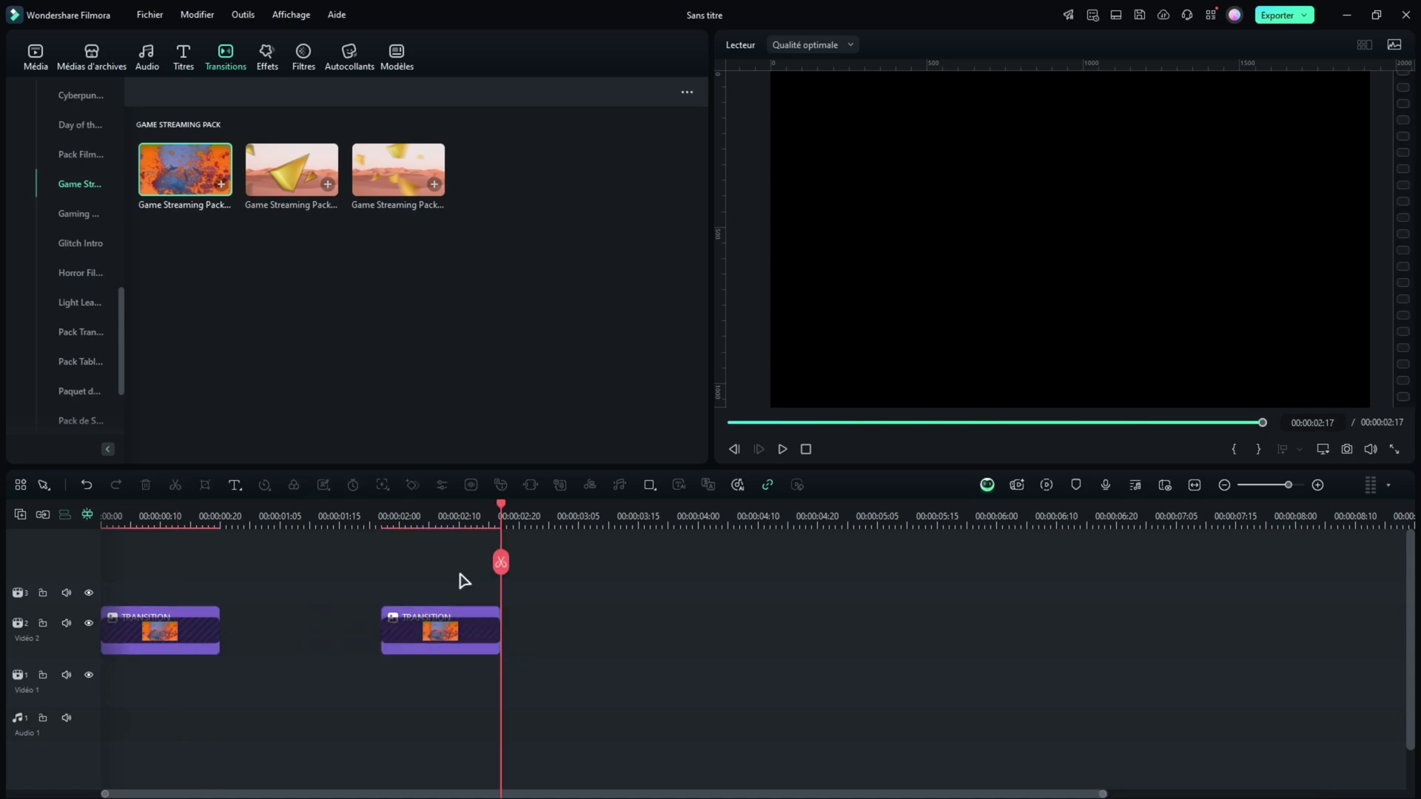
left_click(459, 628)
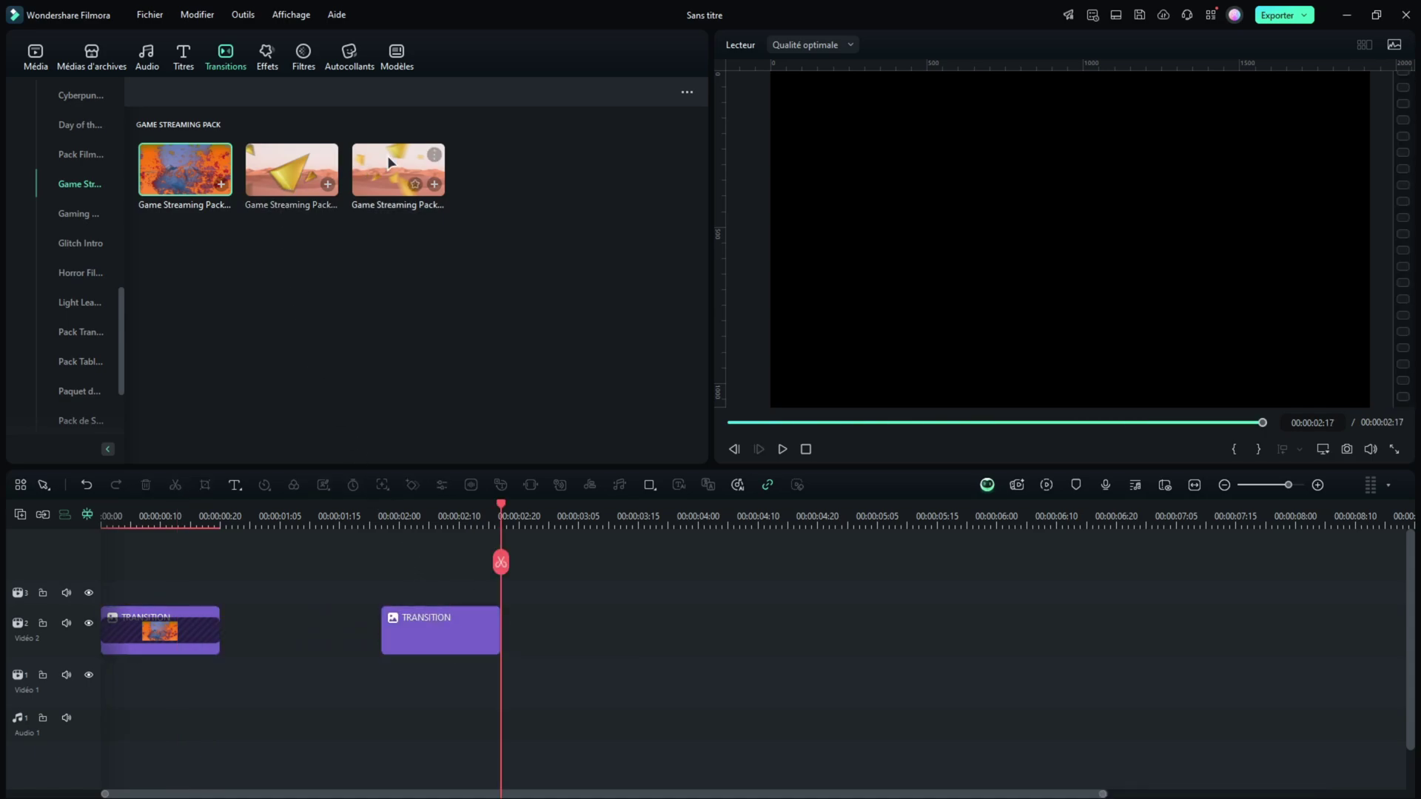
left_click_drag(390, 157, 413, 636)
left_click(379, 516)
key("space")
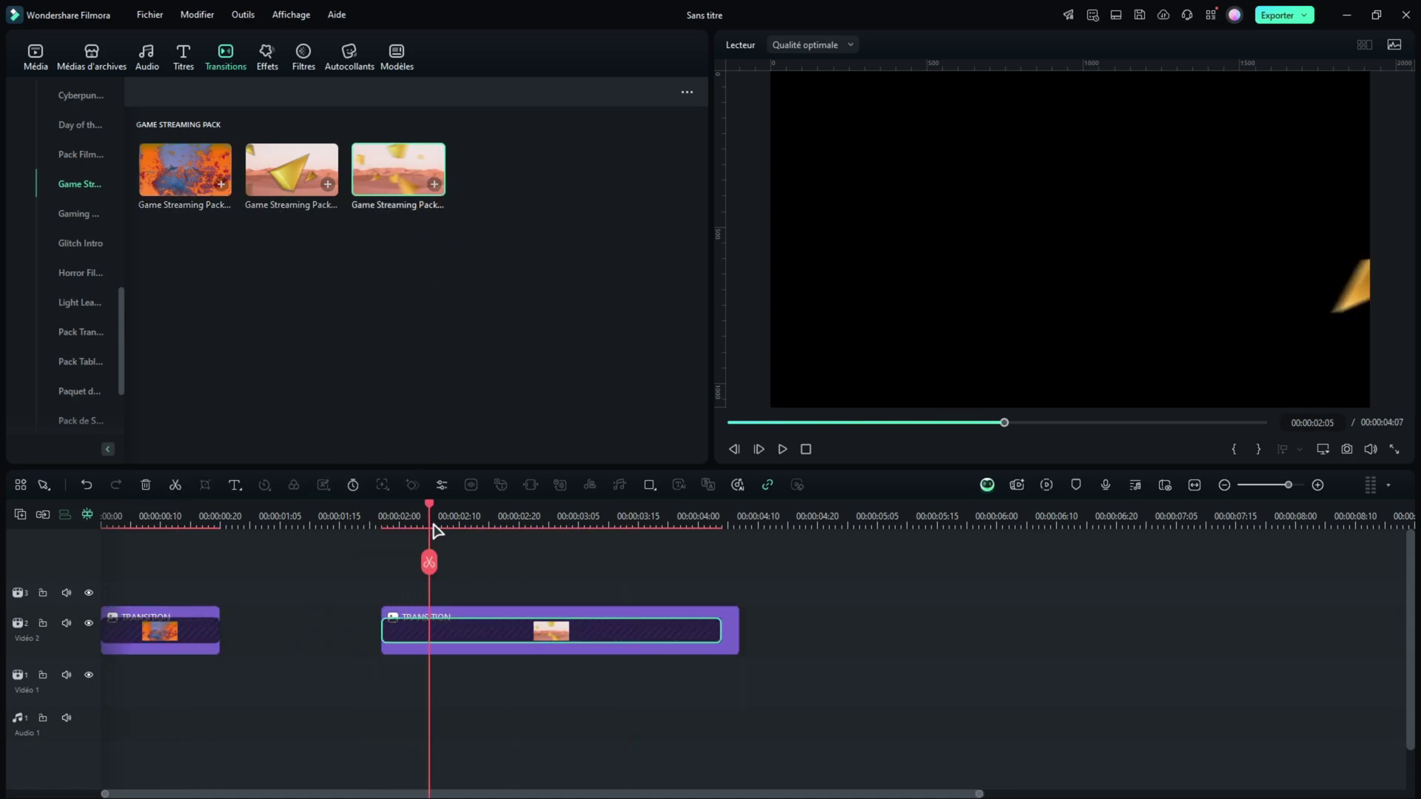
key("space")
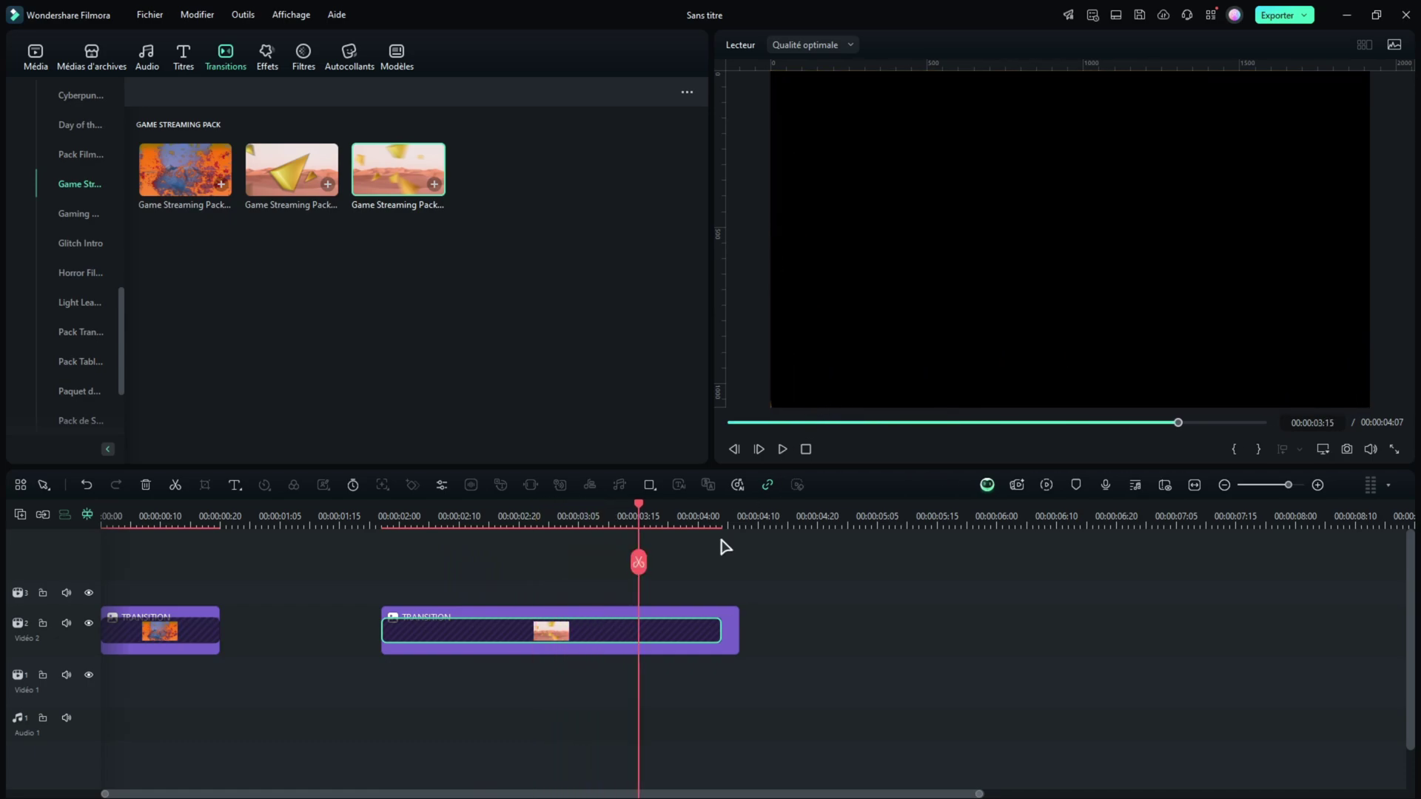
- Set a mark-out at 00:00:00:15 on the first transition clip
left_click(178, 514)
left_click_drag(180, 518, 190, 516)
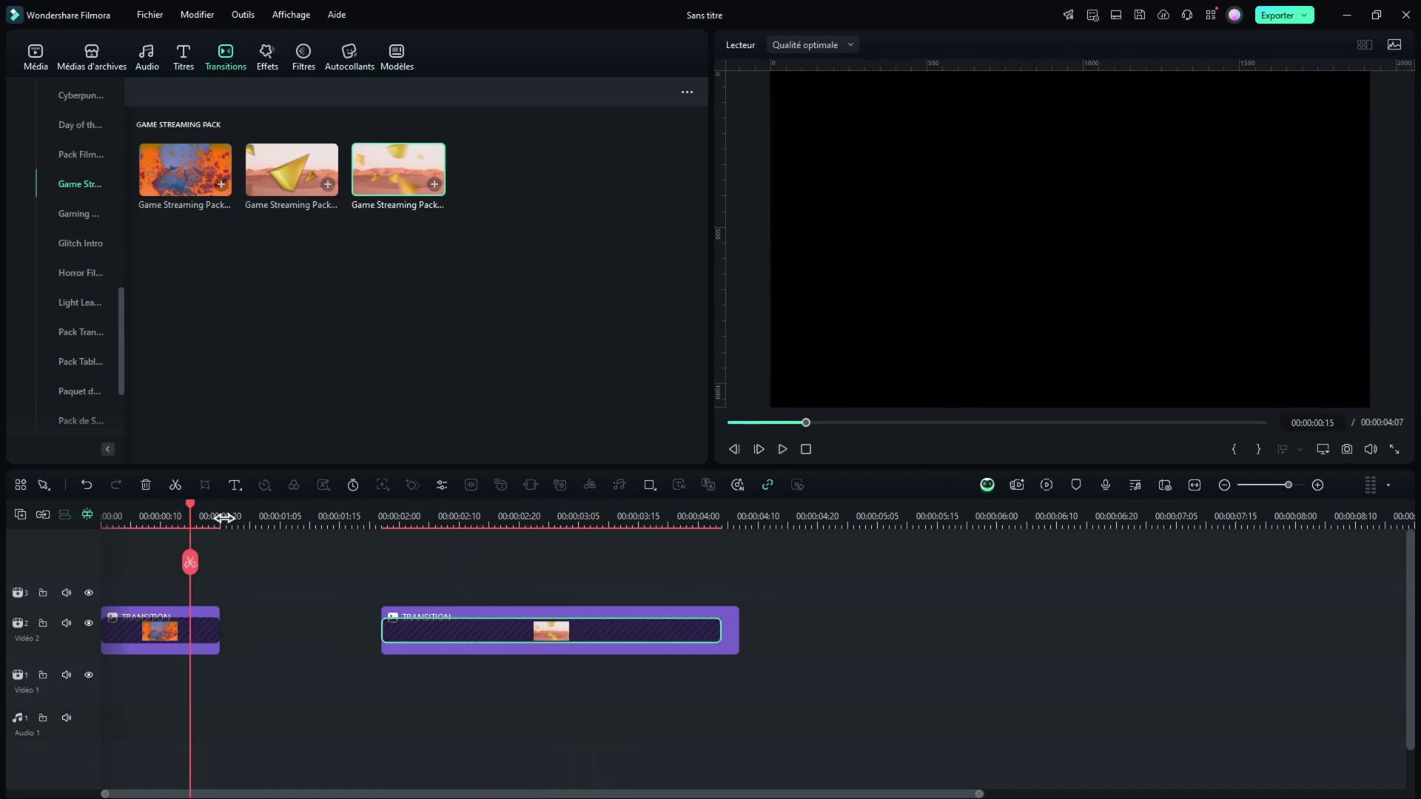
key("ctrl+equal")
left_click(1258, 449)
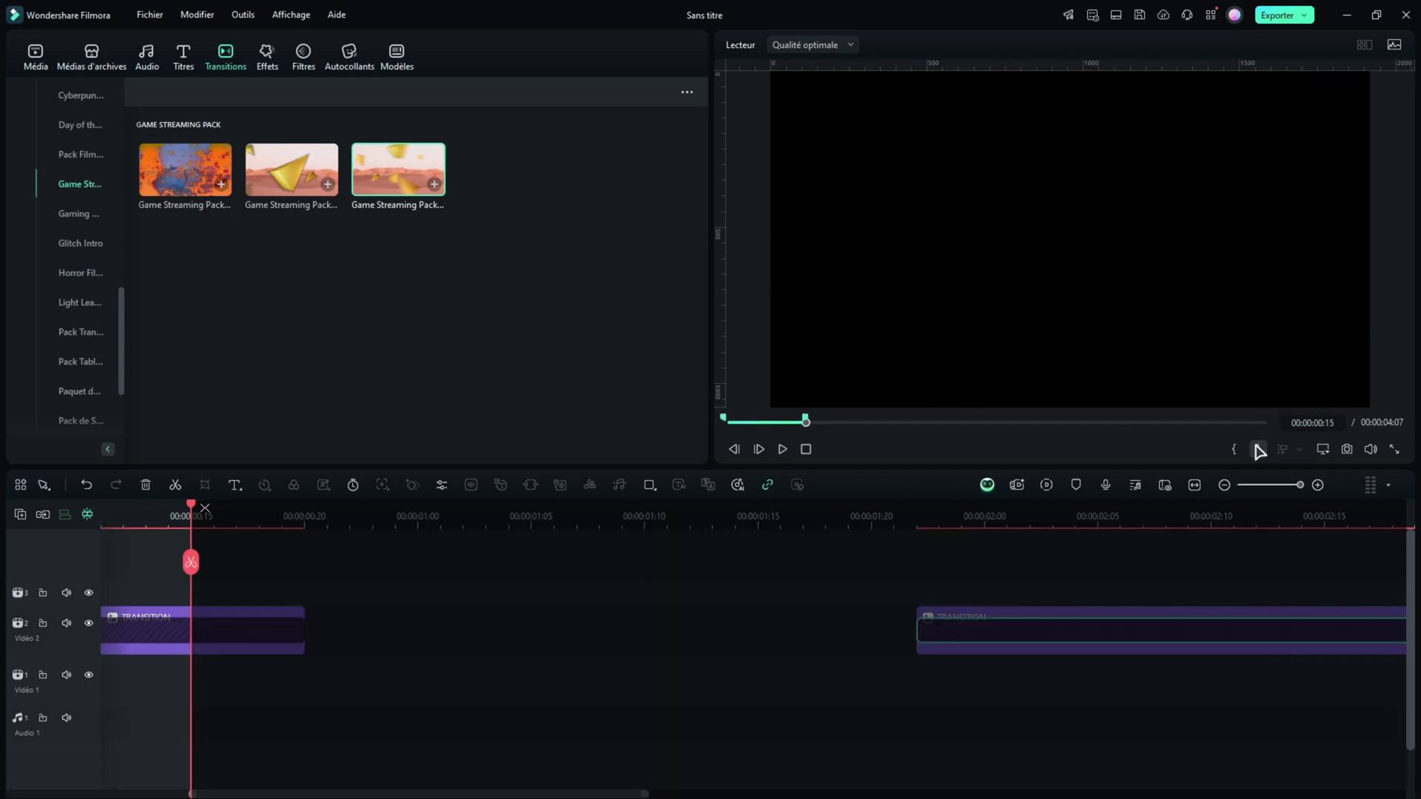
- Set export of TRANSITION 1 to GoPro Cineform, 1920x1080, 60 fps, with alpha channel enabled
left_click(1279, 16)
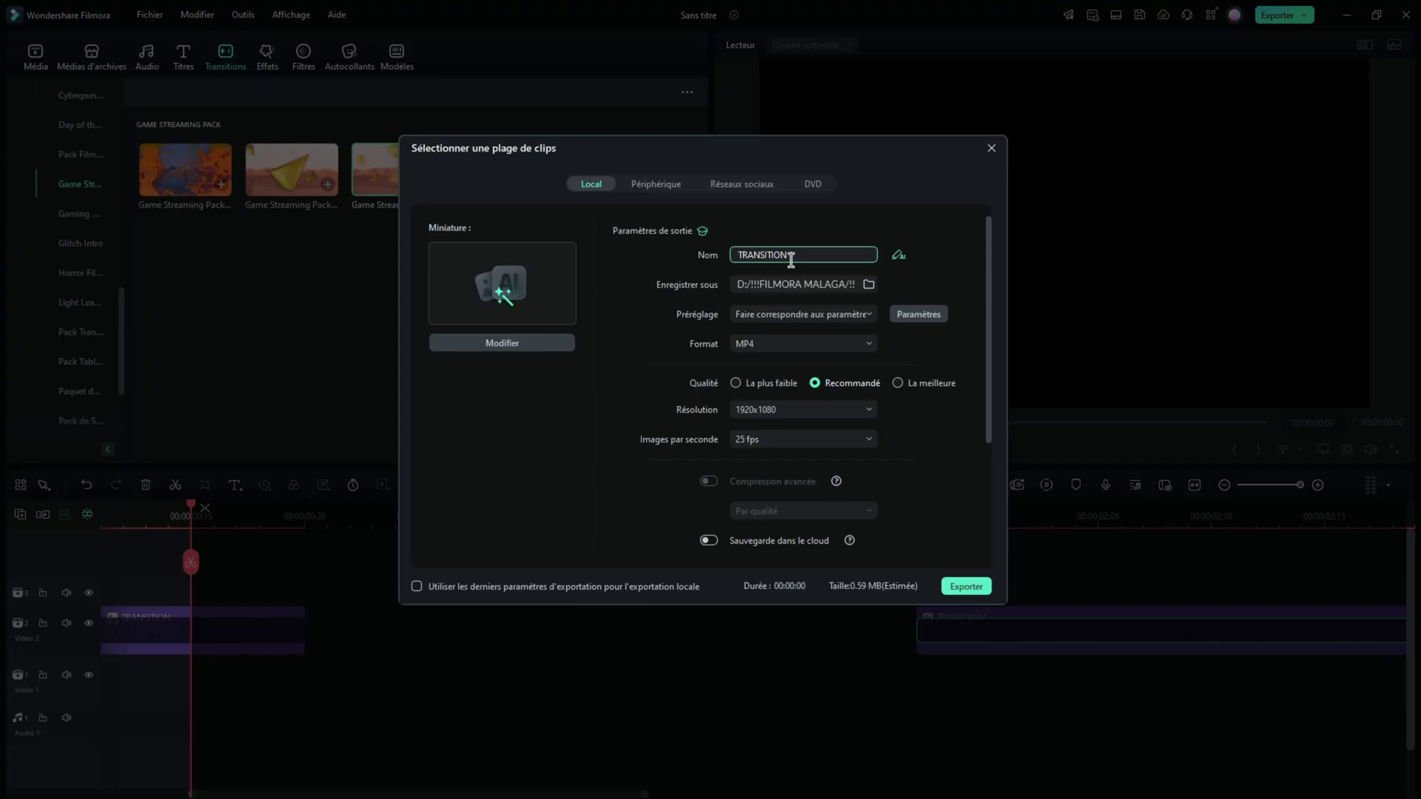
type("1")
left_click(815, 343)
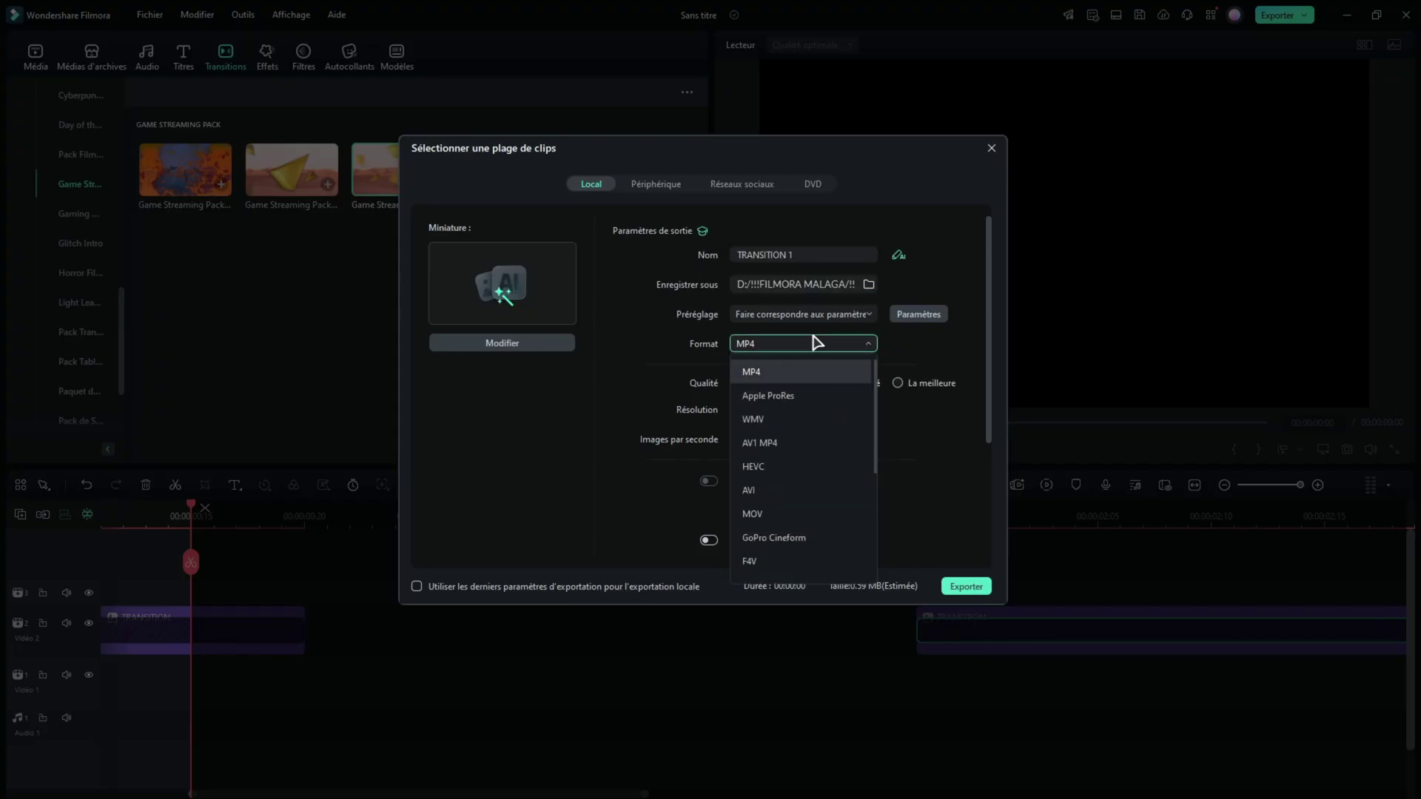
left_click(820, 538)
left_click(800, 386)
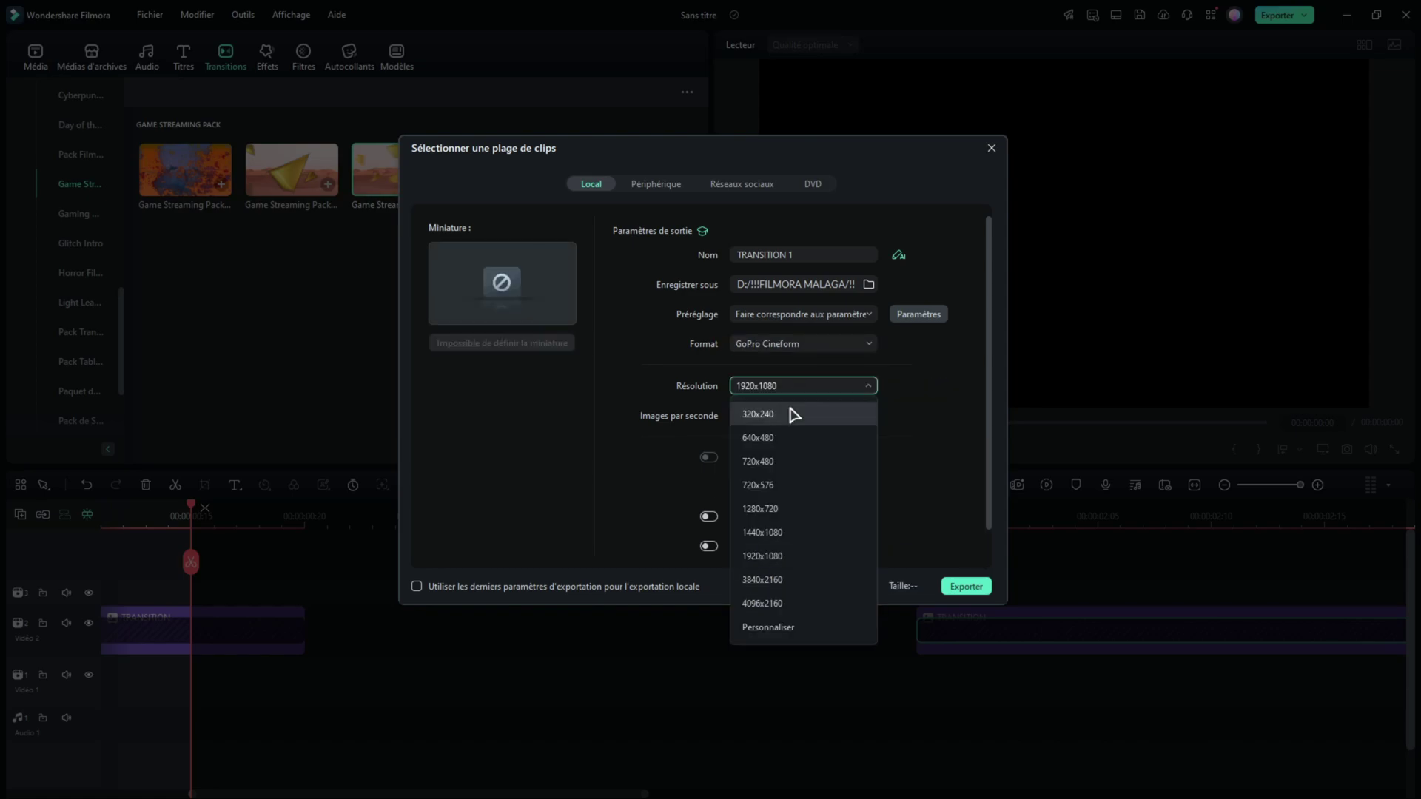
left_click(763, 565)
left_click(755, 417)
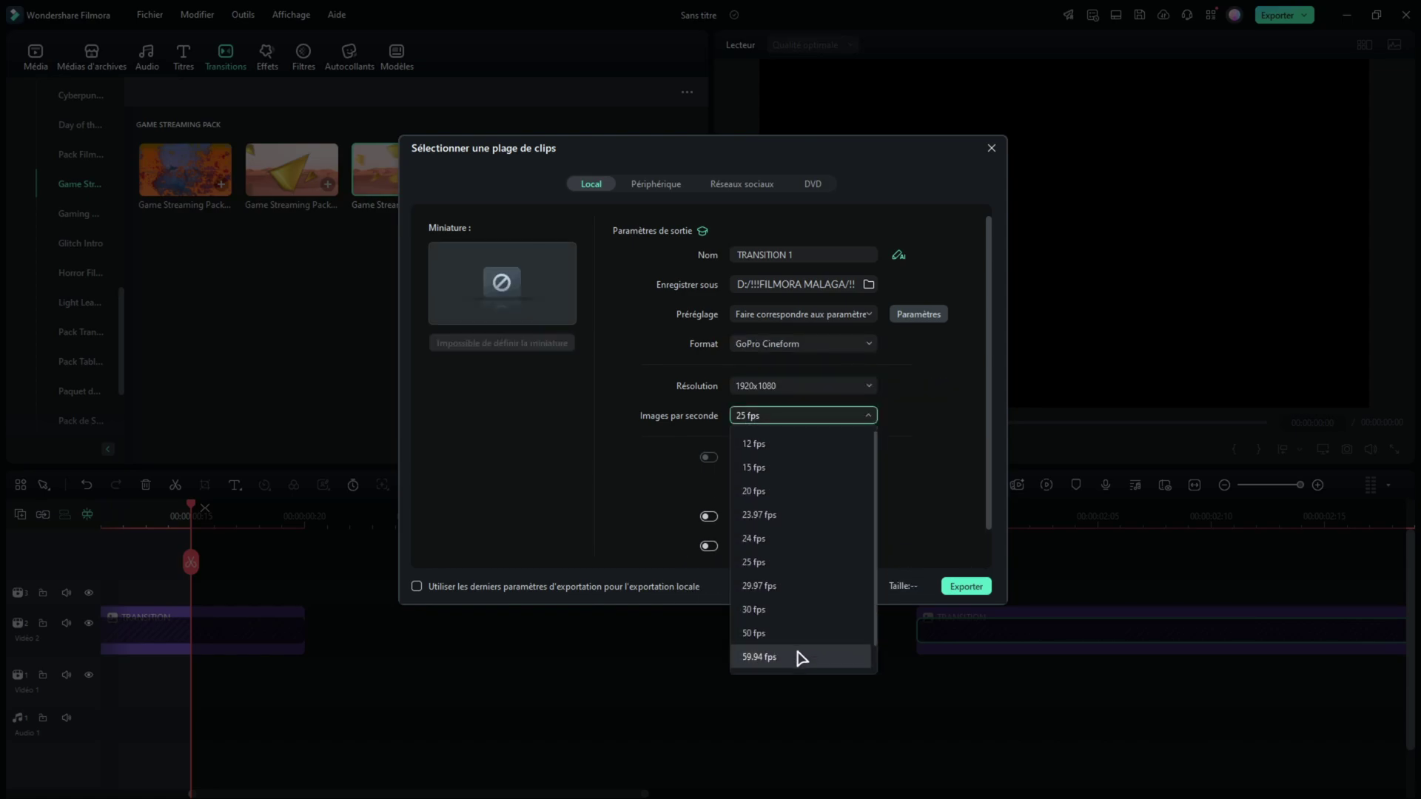
left_click(755, 657)
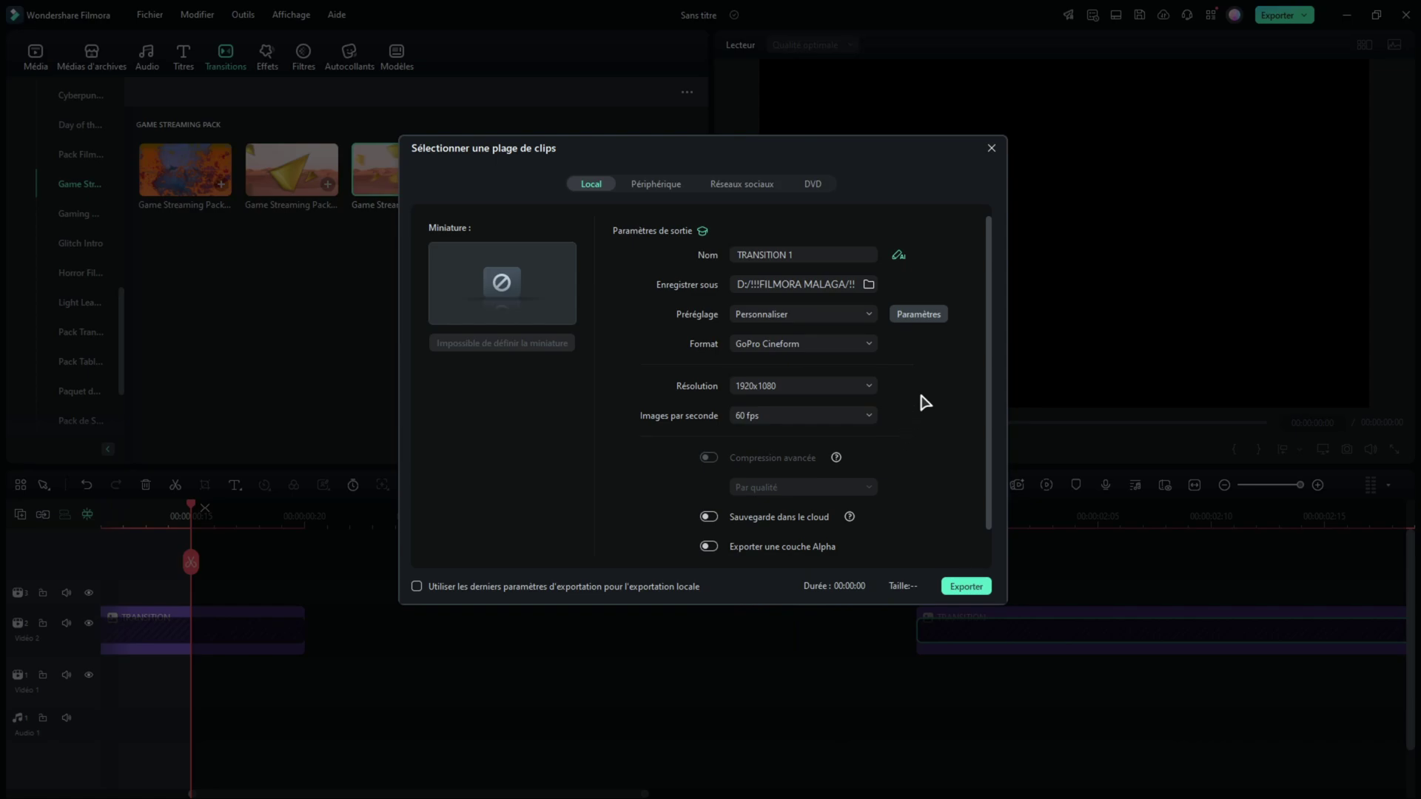
scroll(925, 403, "down", 1)
left_click(709, 519)
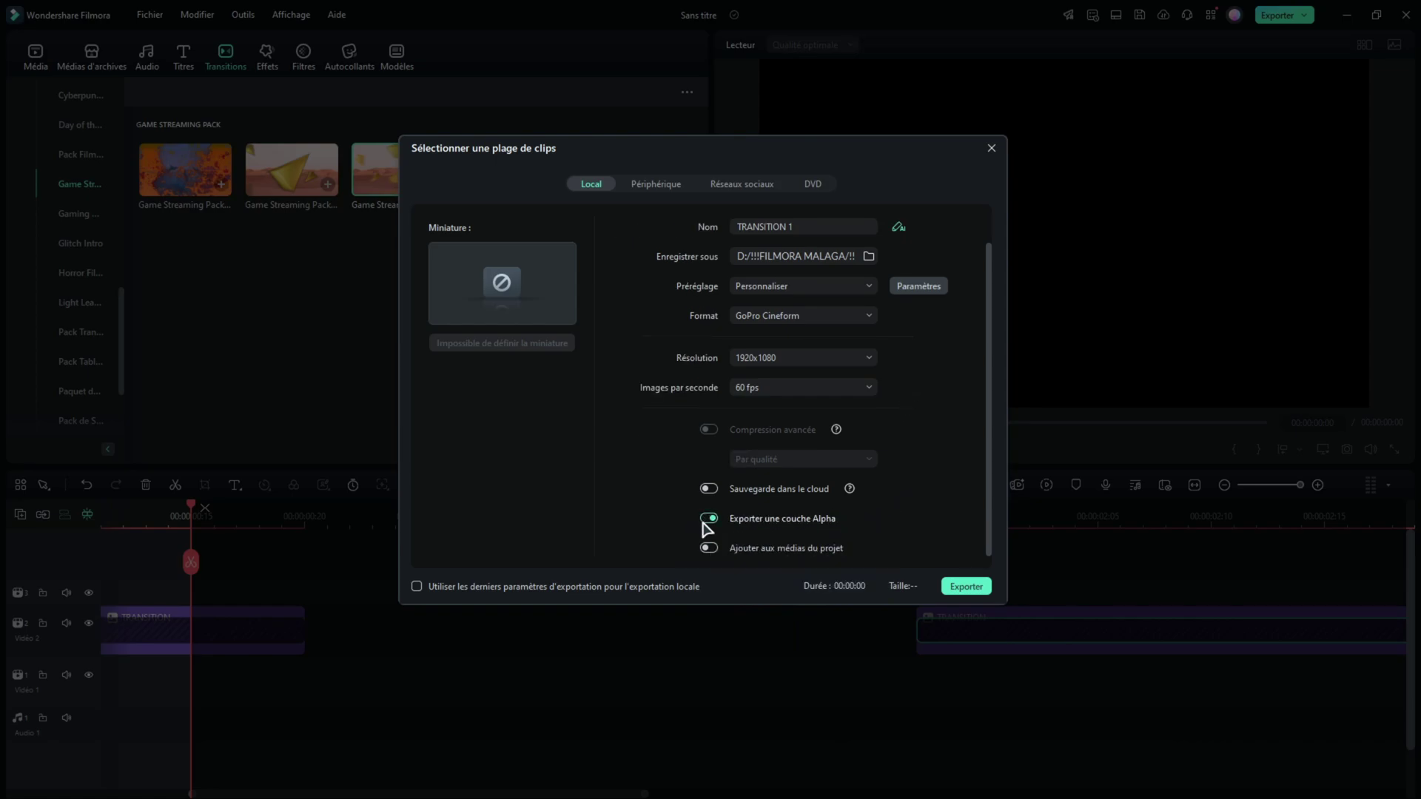
- Export TRANSITION 1, then mark in and out around the second transition clip
left_click(976, 589)
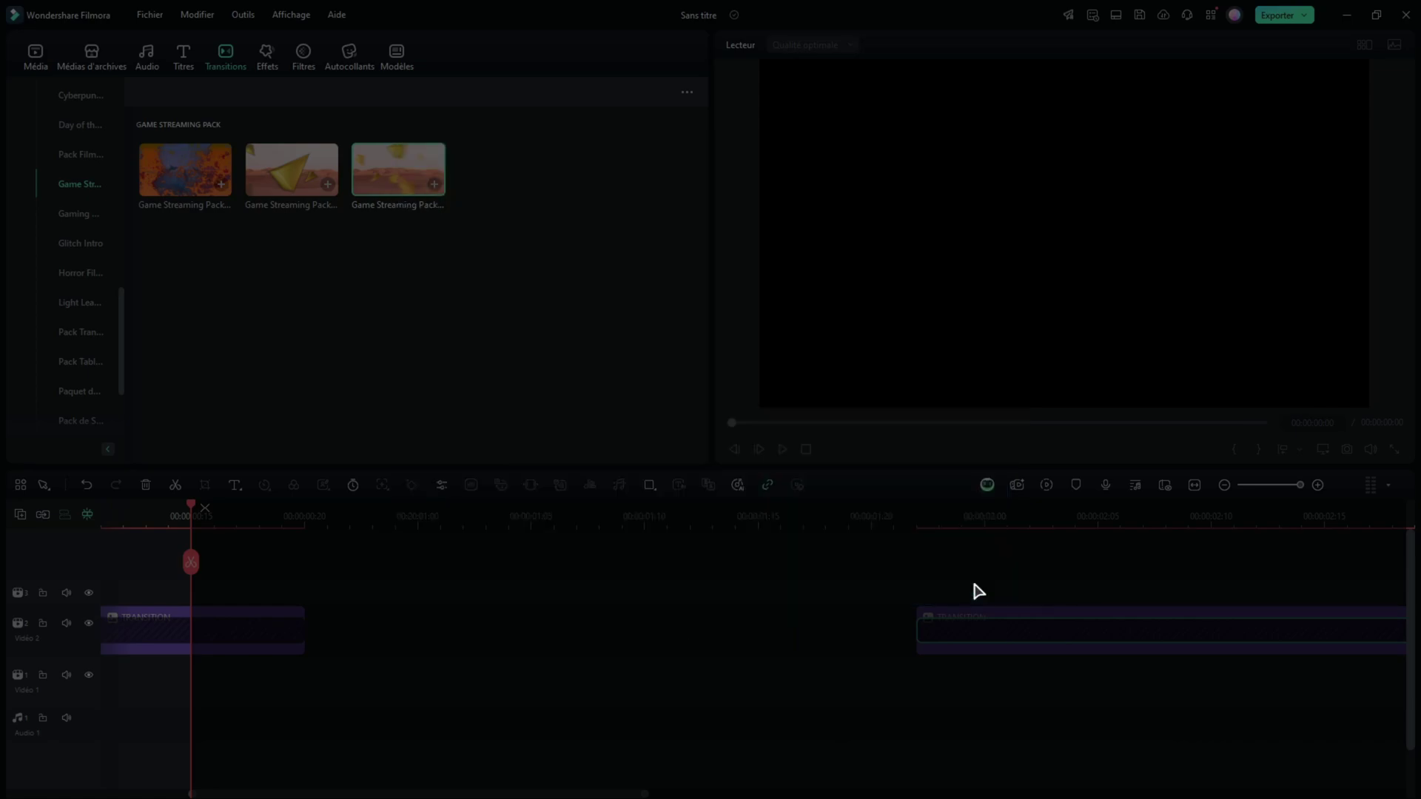
left_click(977, 175)
scroll(565, 542, "down", 2)
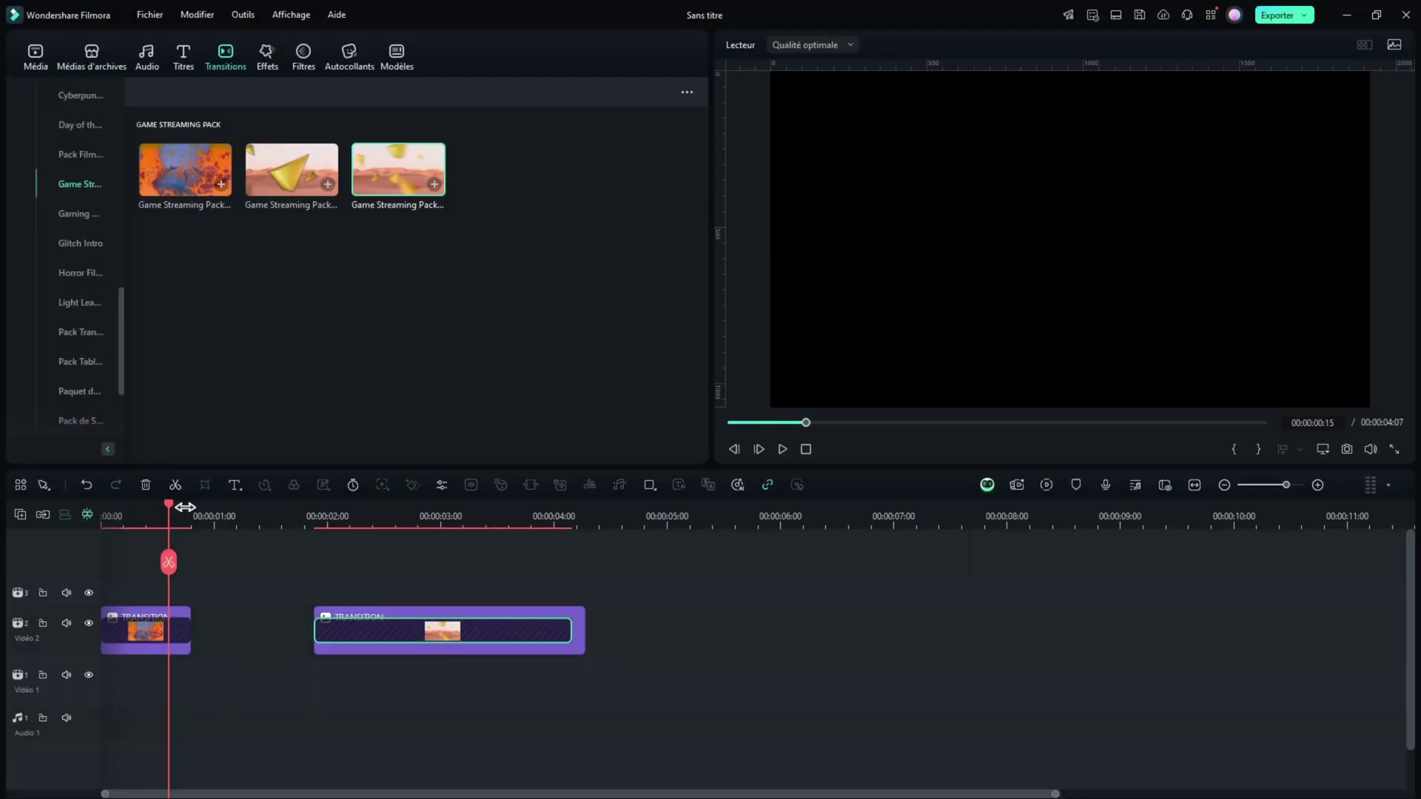
left_click(319, 510)
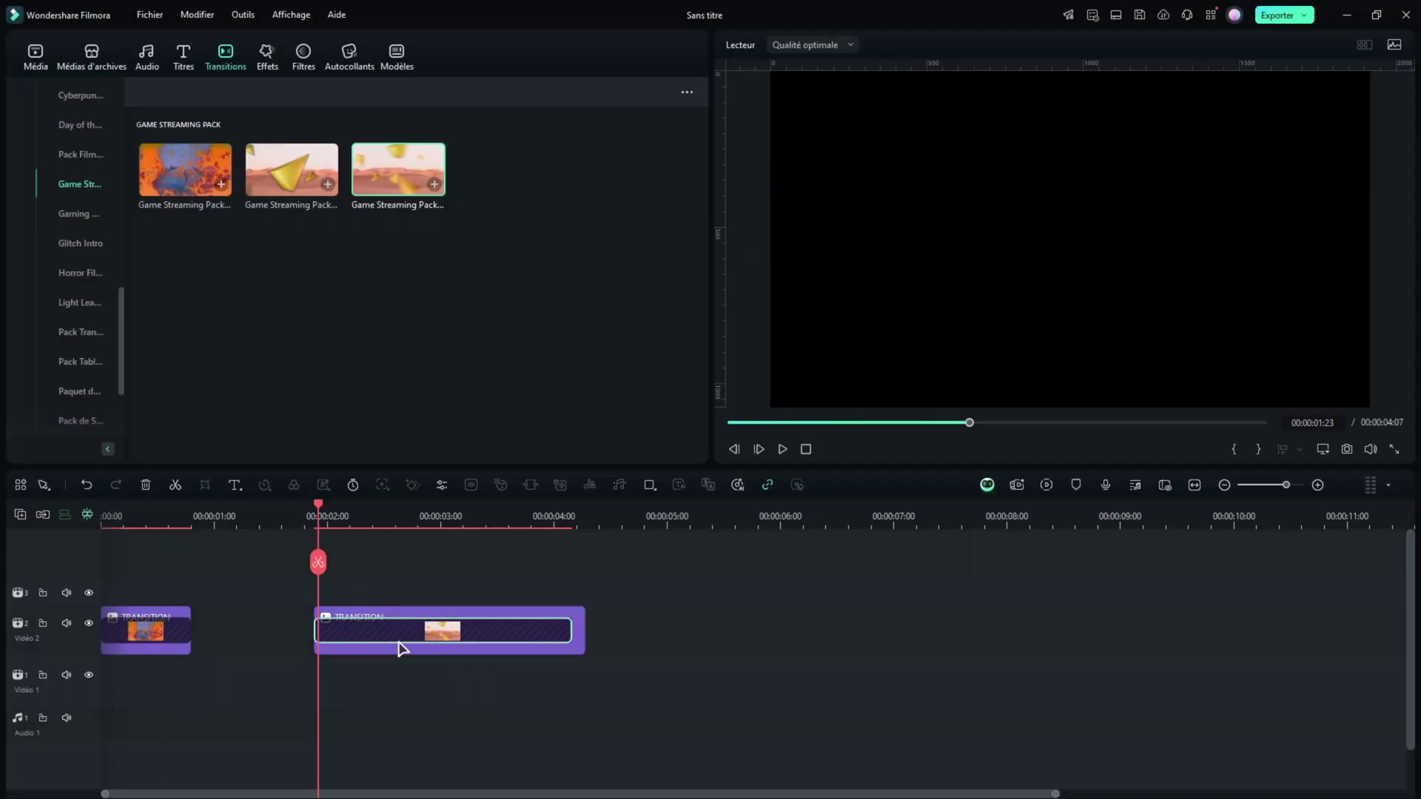
left_click(1234, 450)
left_click_drag(319, 511, 517, 511)
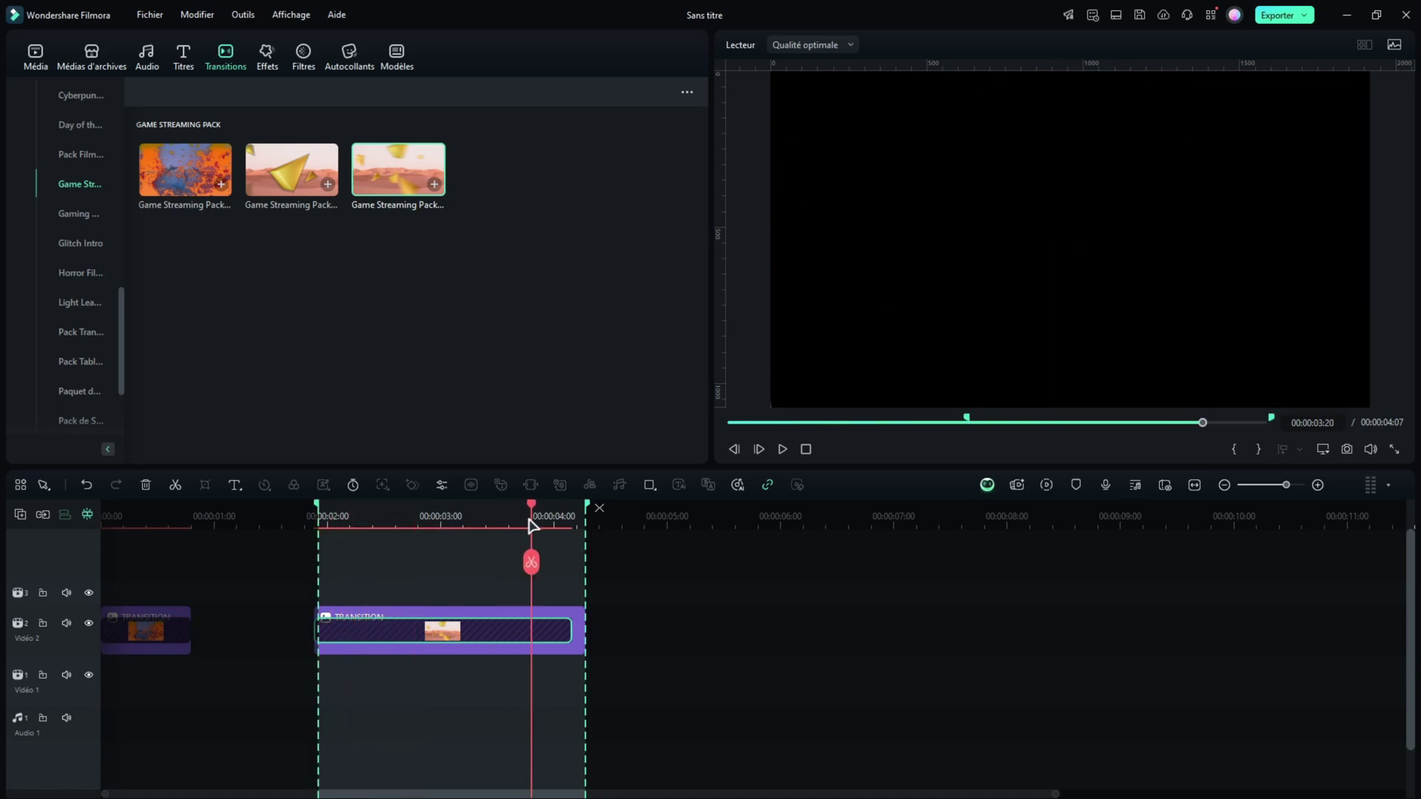
left_click(1258, 449)
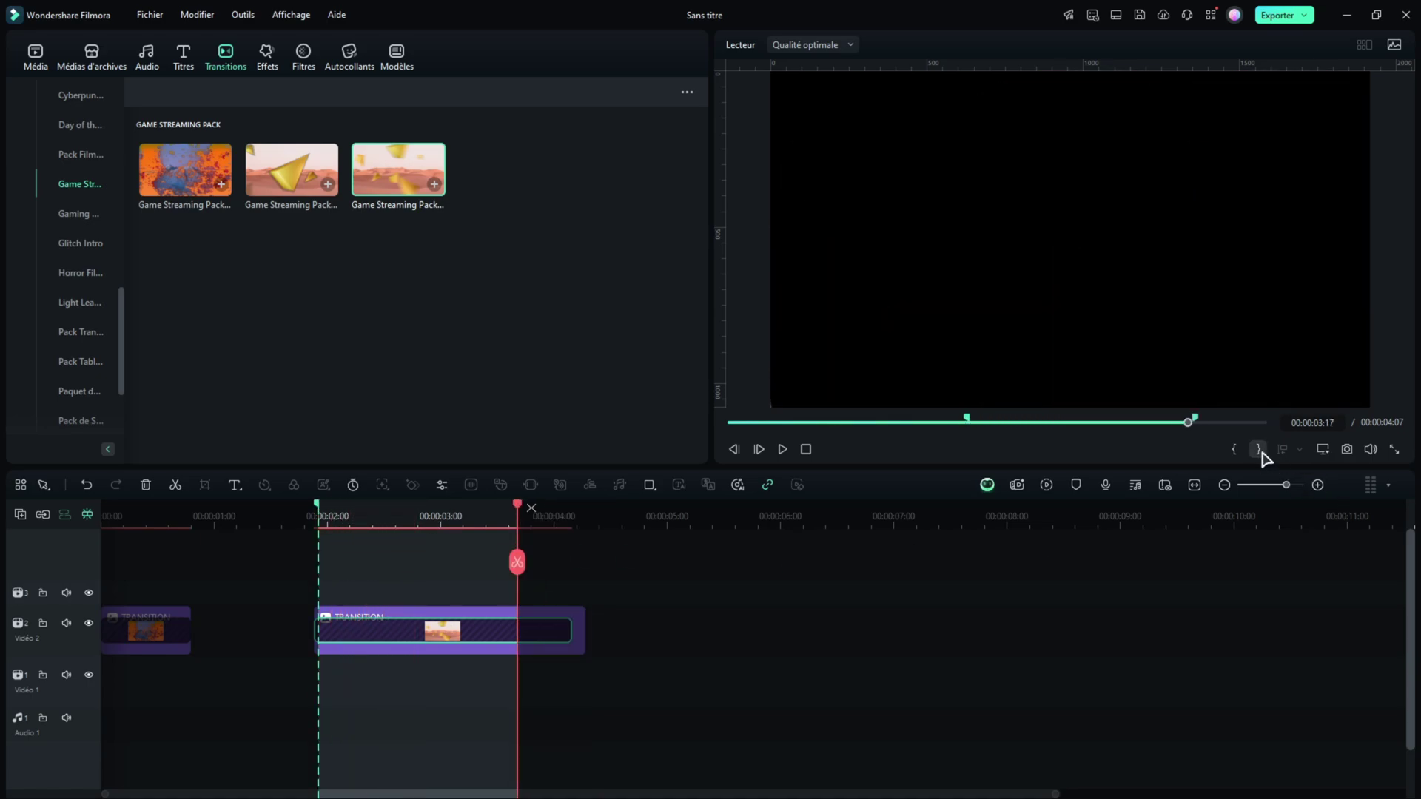
- Export the marked range as TRANSITION 2 at 60 fps
left_click(1288, 16)
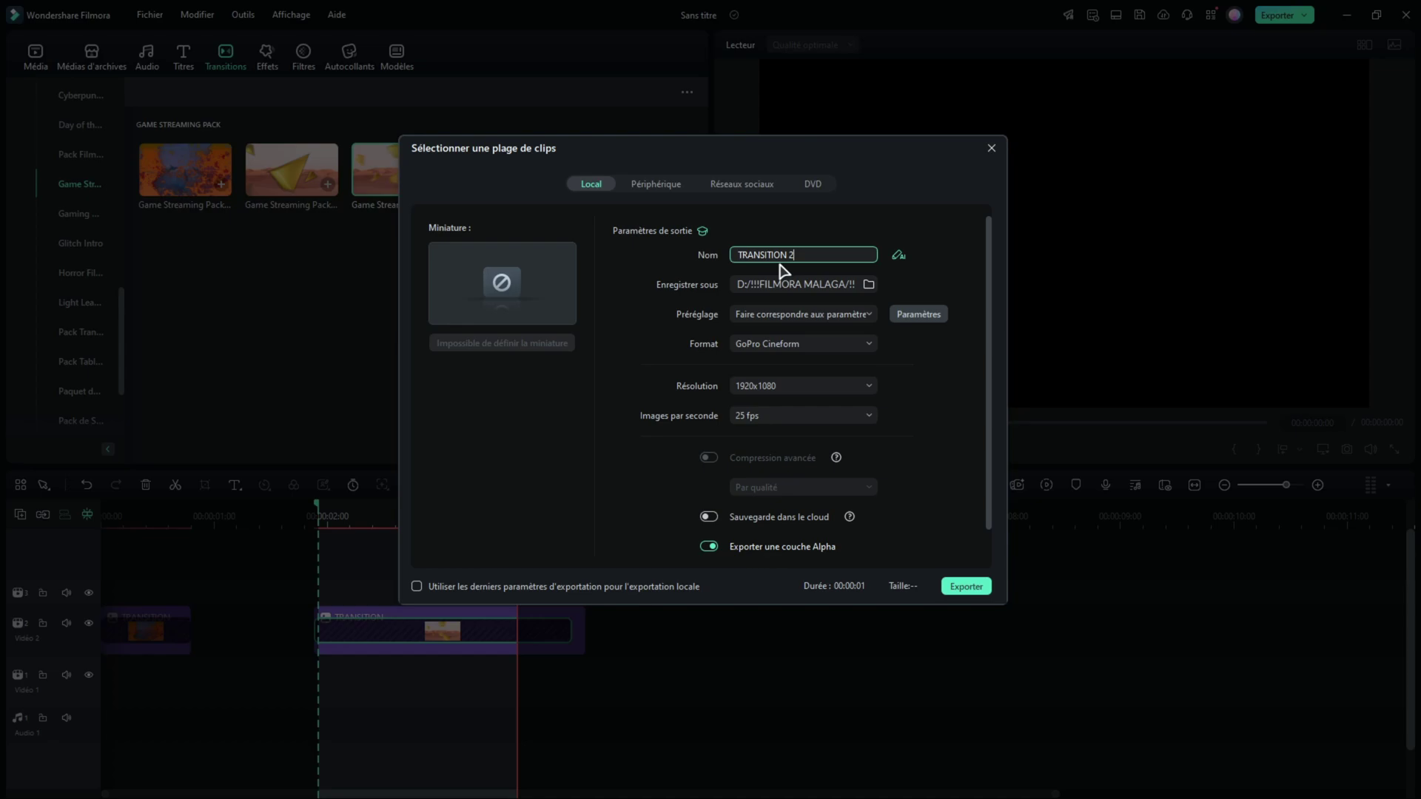
left_click(766, 414)
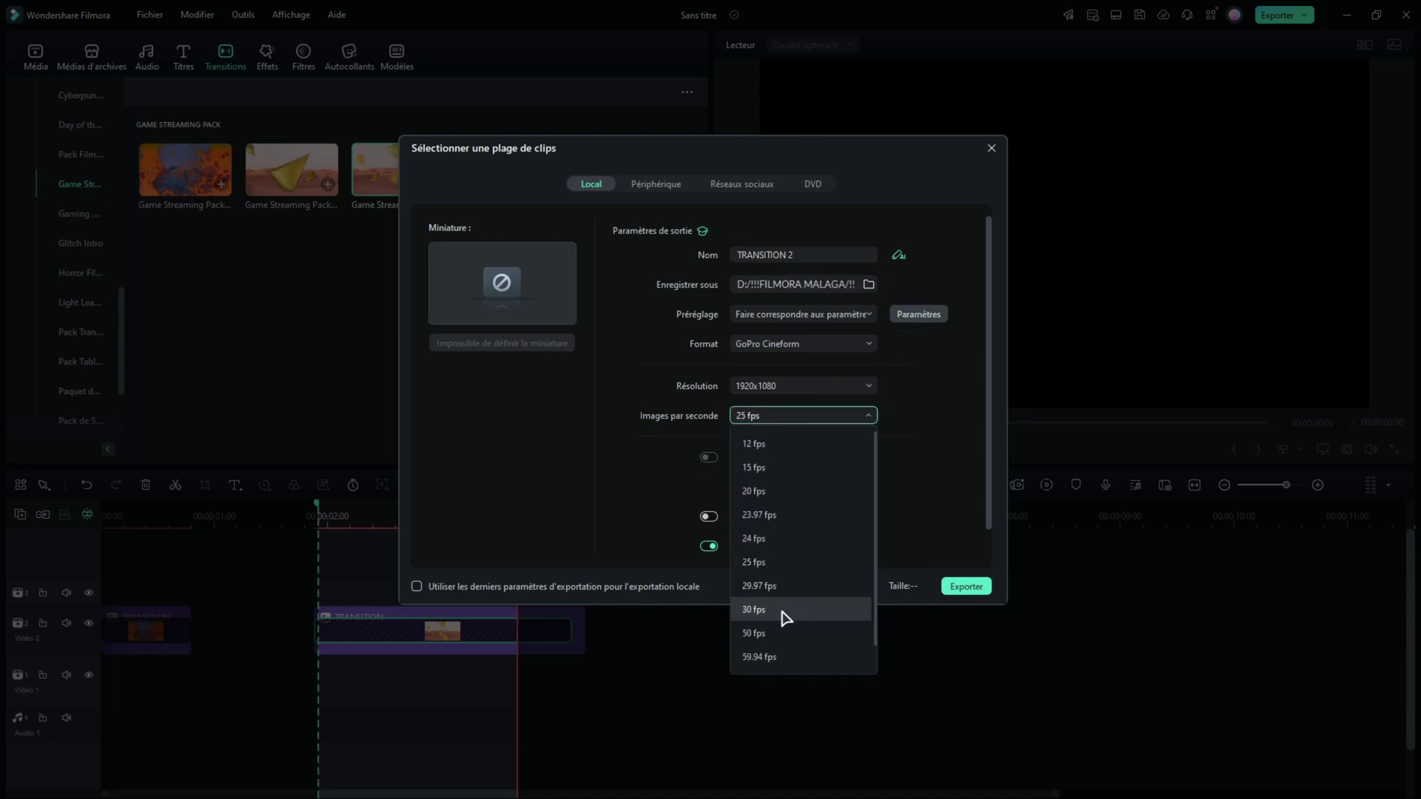
left_click(774, 662)
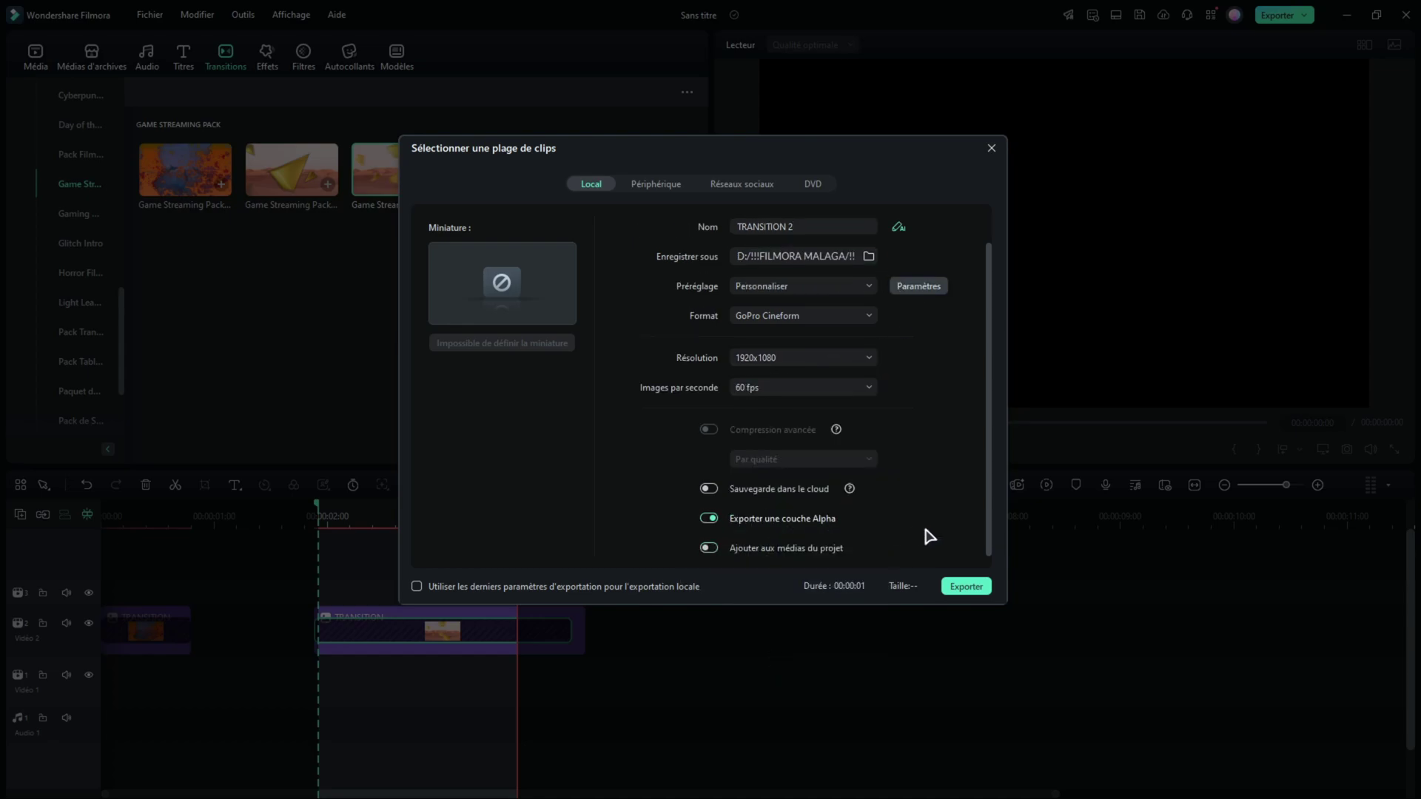
left_click(967, 588)
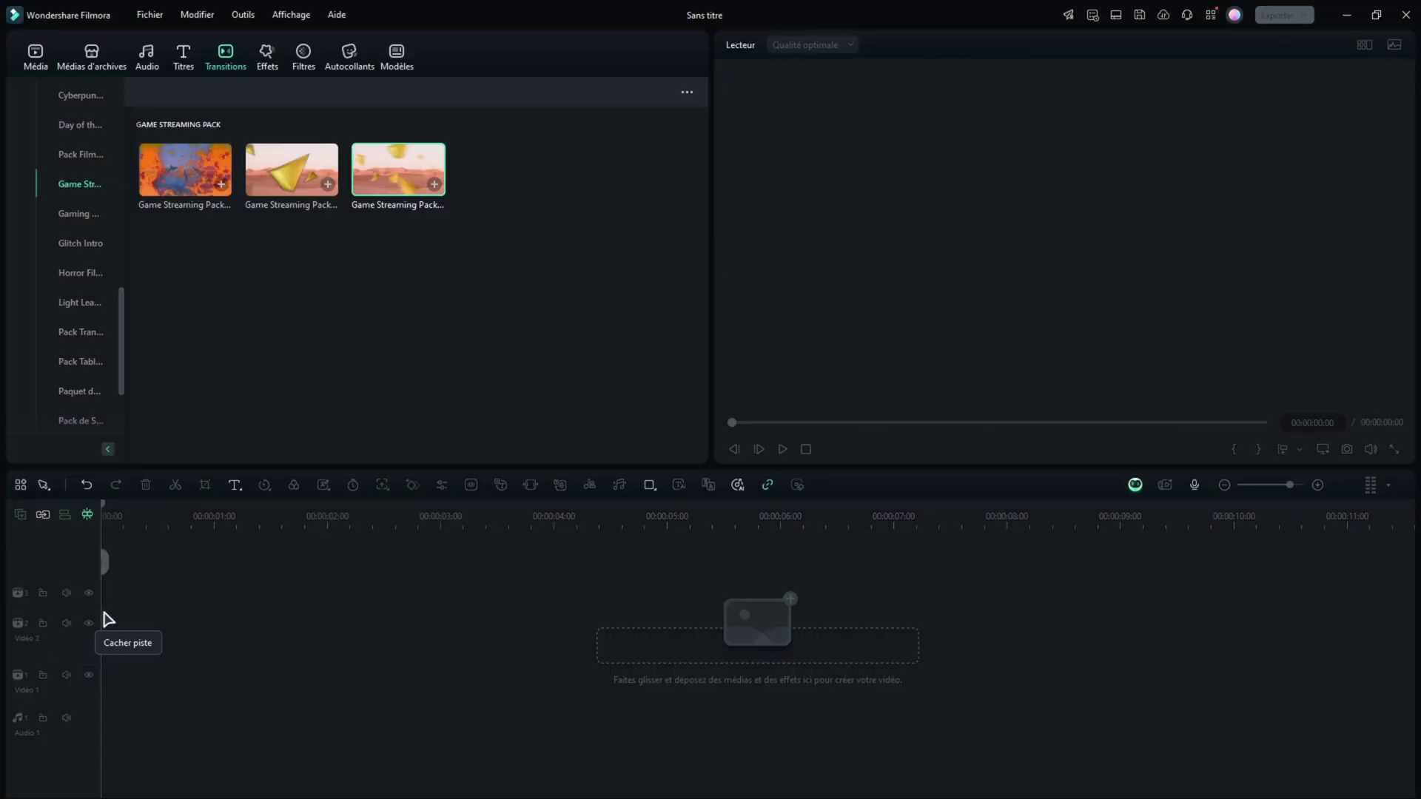
- Import TRANSITION 1 and 2 keeping 1920 x 1080 25fps, review them, then clear the timeline
key("alt+Tab")
mouse_move(367, 215)
left_mouse_down()
mouse_move(454, 353)
mouse_move(111, 654)
left_mouse_up()
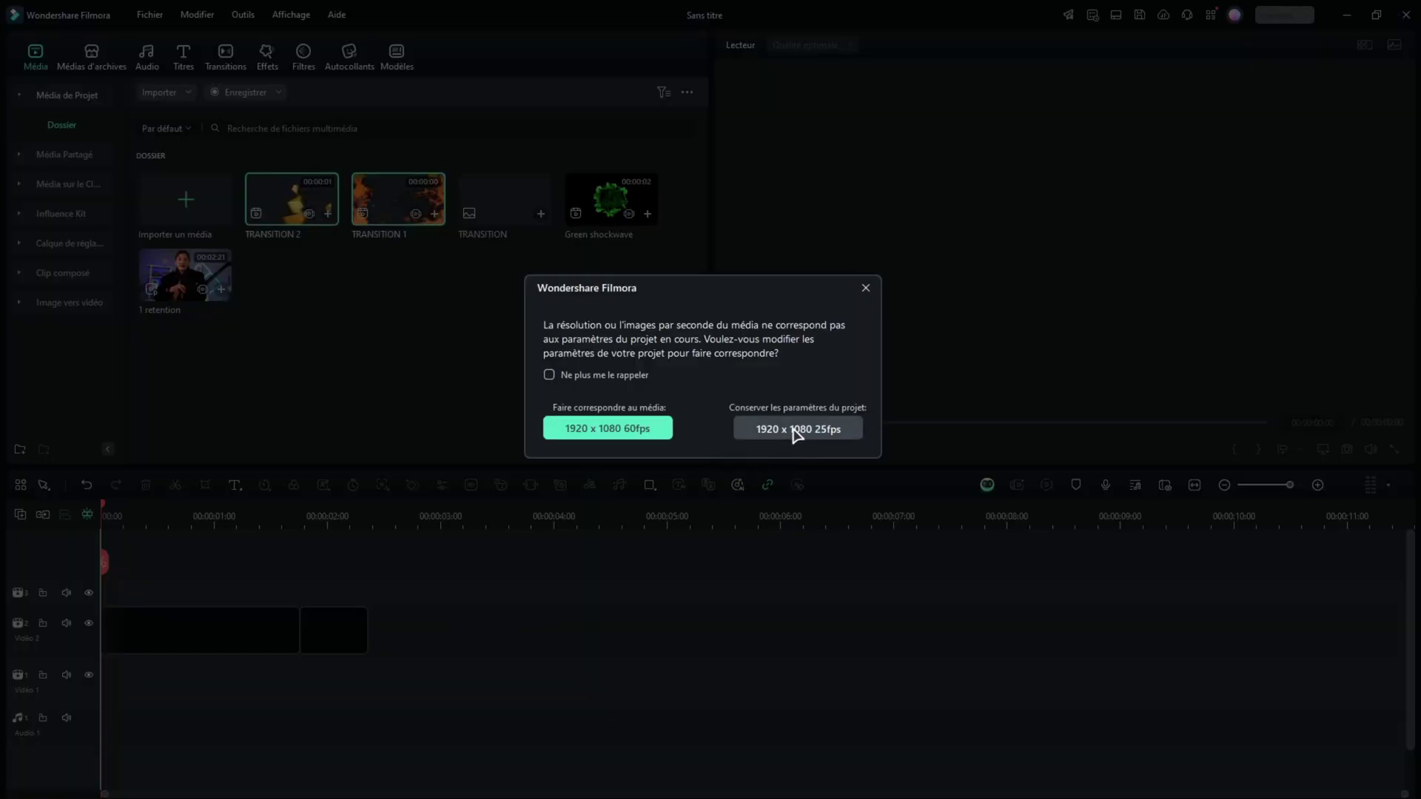
left_click(796, 429)
left_click_drag(109, 511, 329, 534)
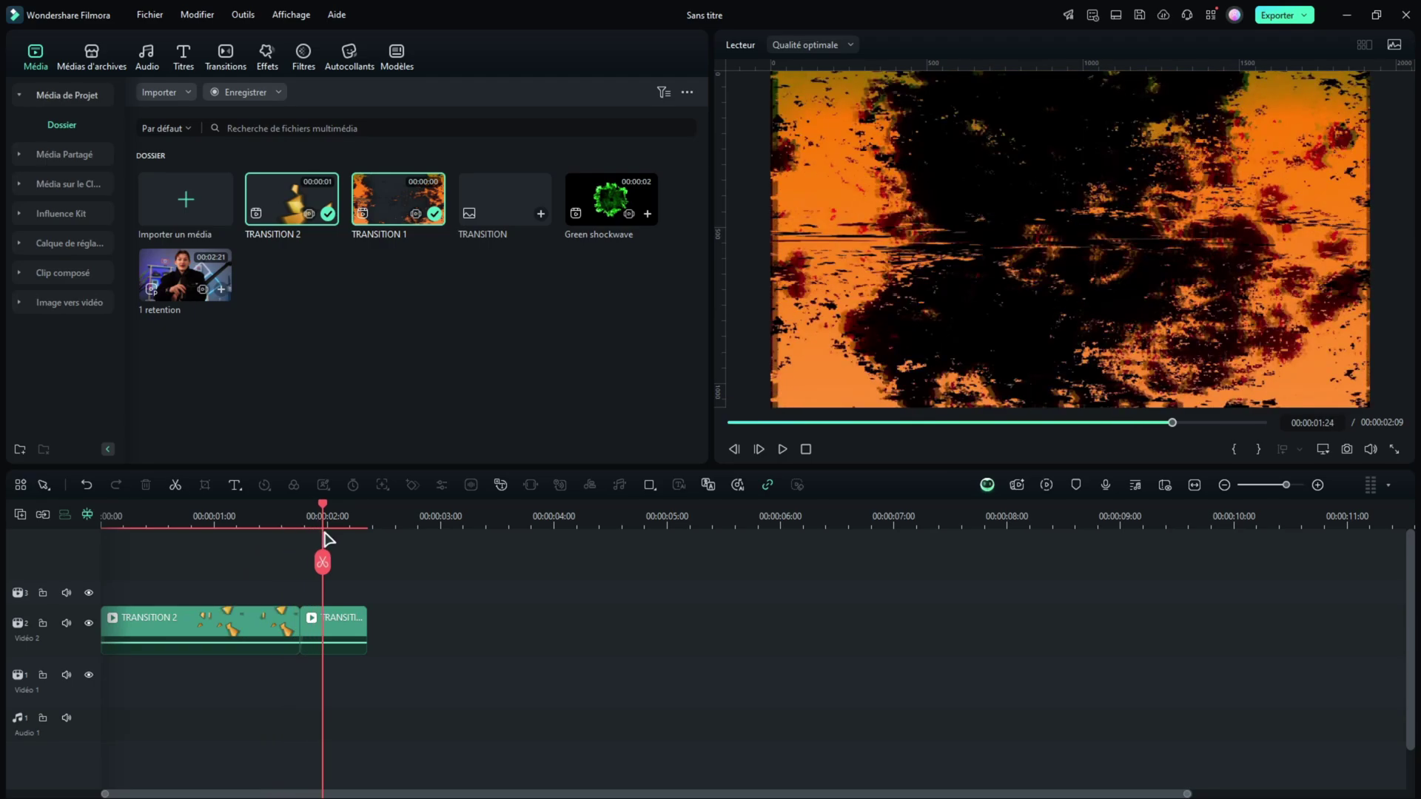
key("ctrl+a")
key("Delete")
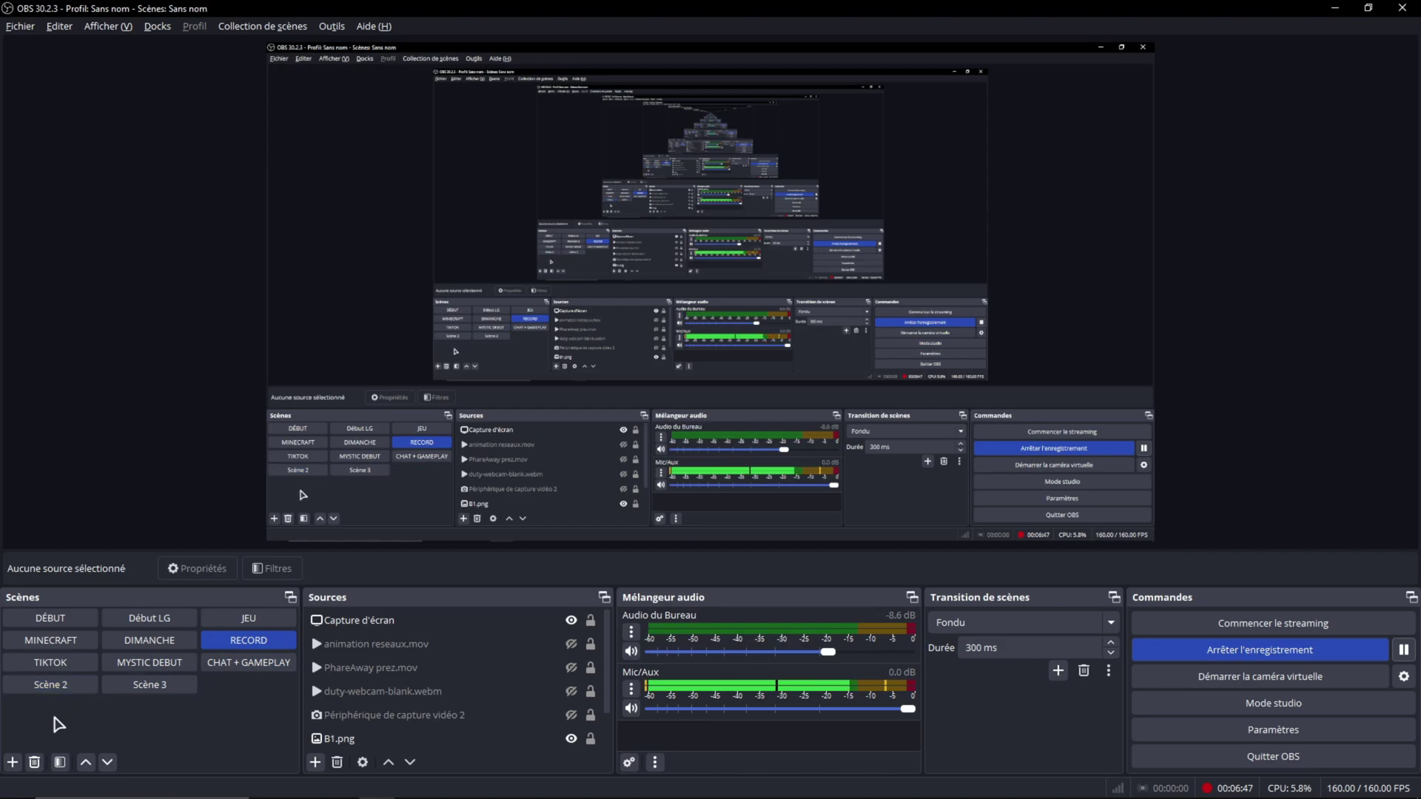
- Add a new OBS scene named SCENE 2
left_click(13, 763)
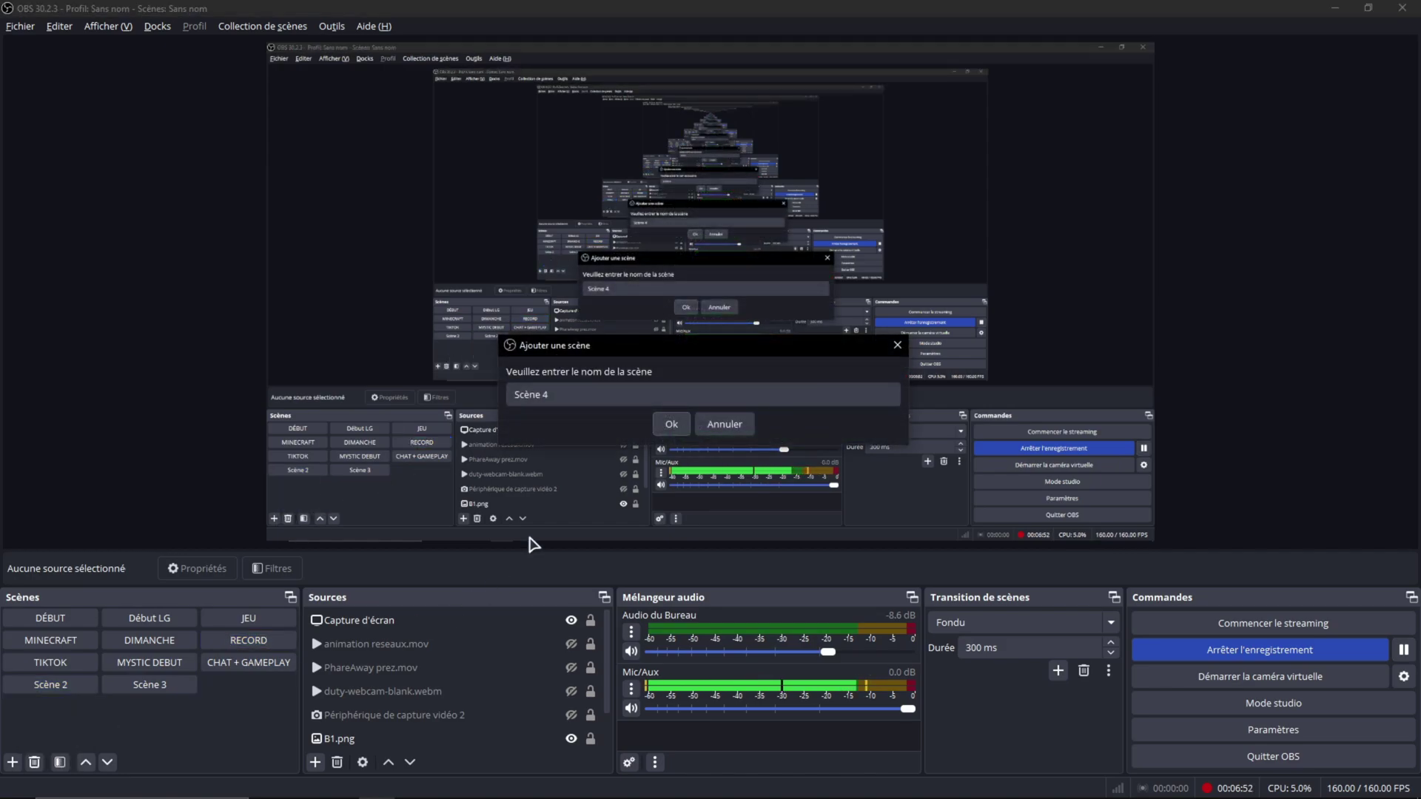
left_click(551, 403)
key("ctrl+a")
type("SCENE")
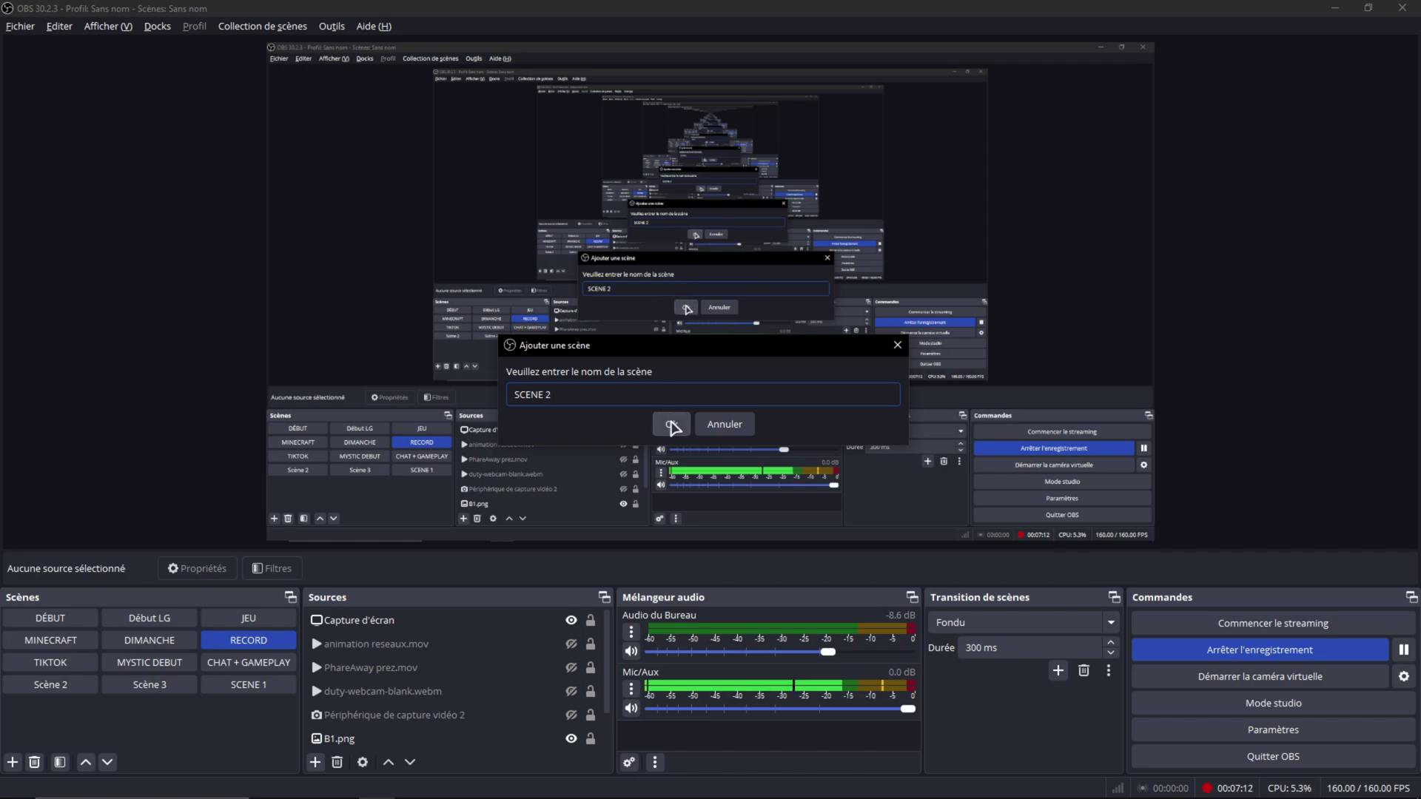
left_click(673, 425)
- Switch between SCENE 1 and SCENE 2 checking their screen captures, ending on SCENE 1
left_click(246, 691)
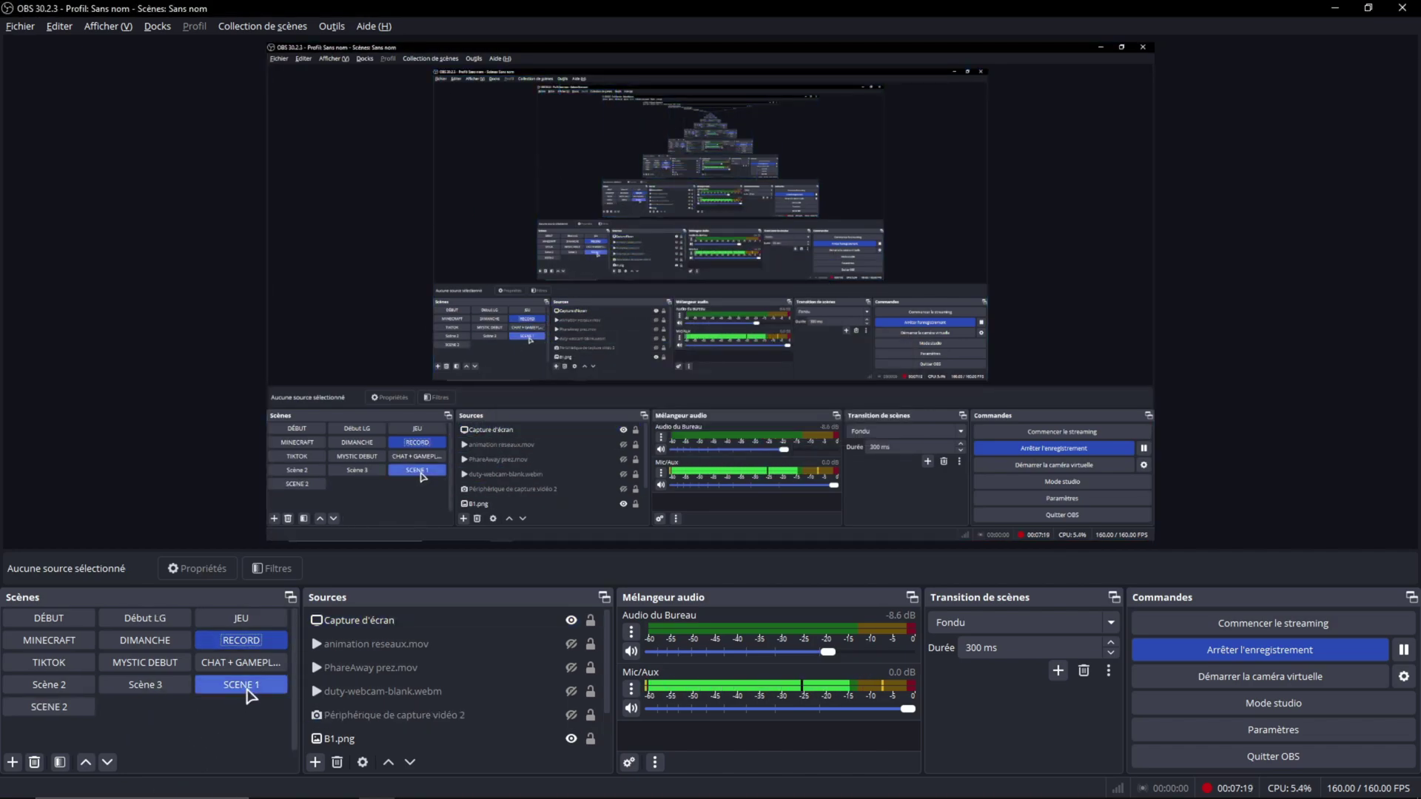
left_click(48, 707)
left_click(229, 690)
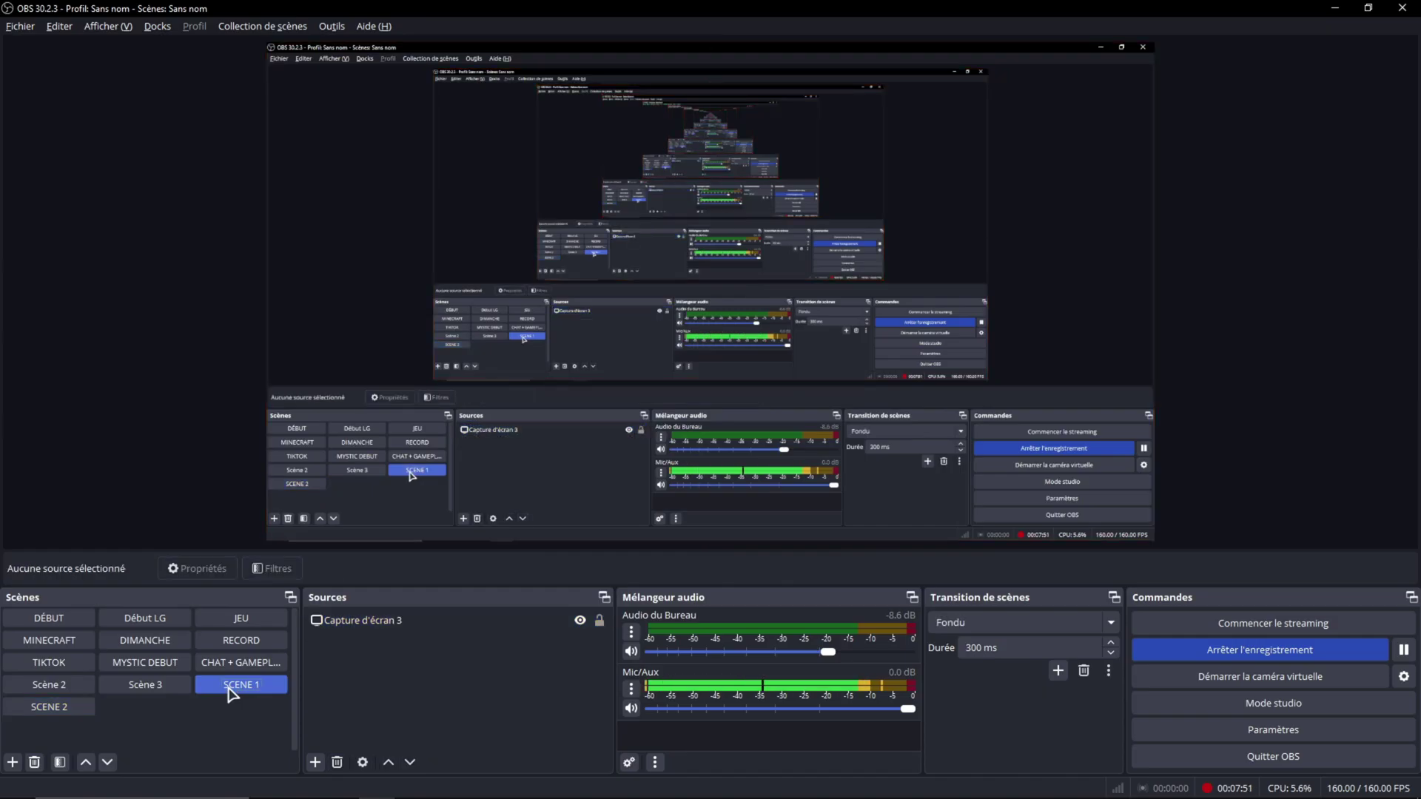
left_click(433, 622)
left_click(49, 707)
left_click(333, 621)
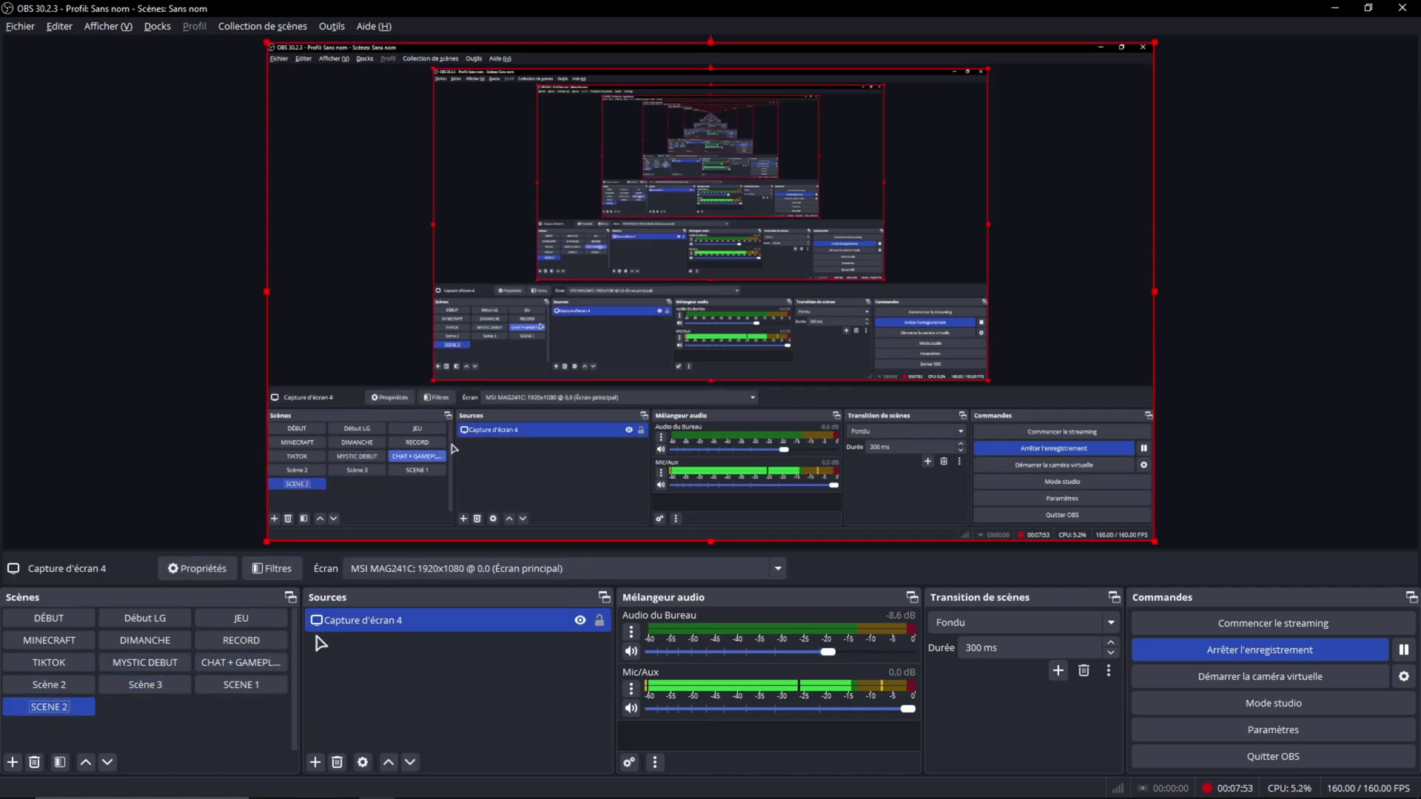
left_click(238, 687)
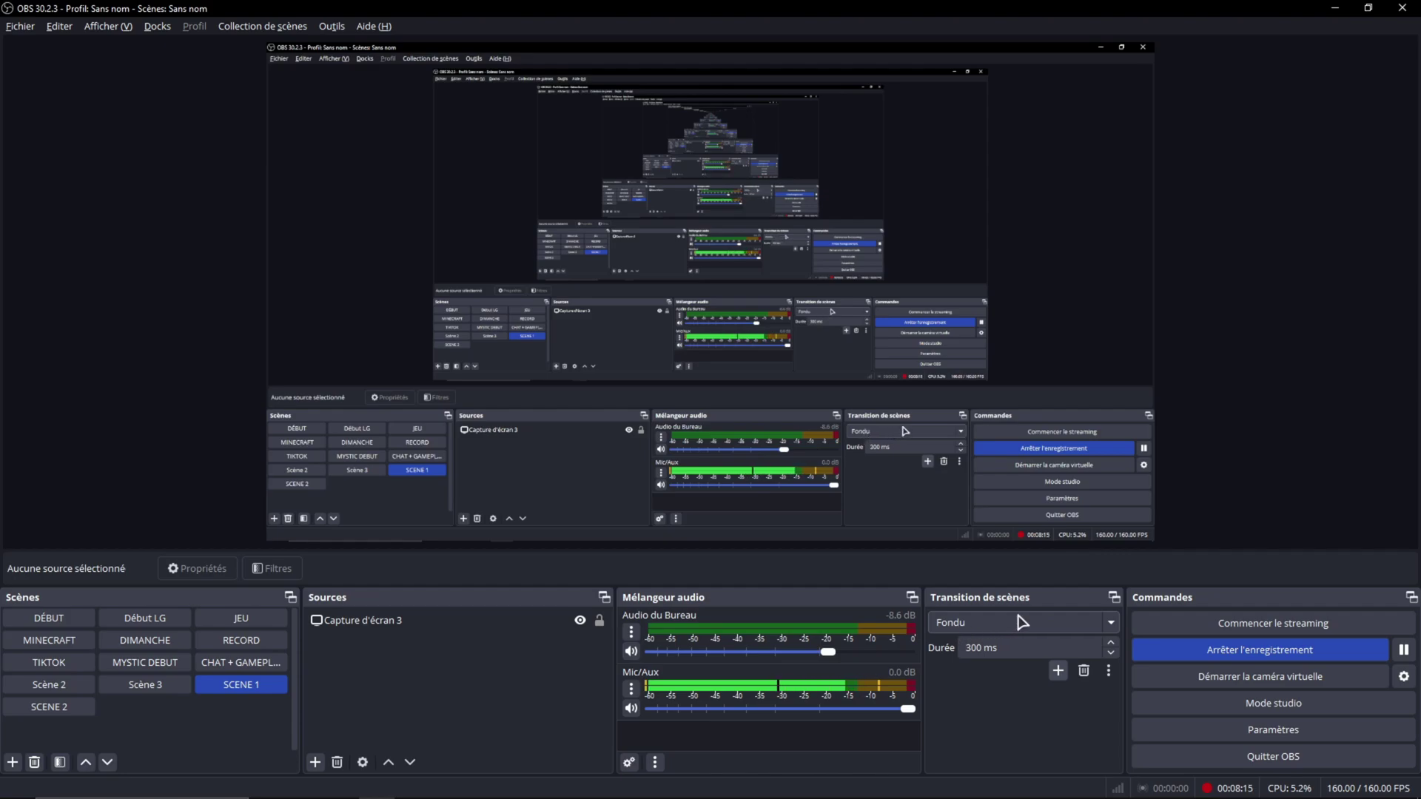
- Add a Stinger scene transition named FILMORA
left_click(1058, 672)
left_click(1088, 729)
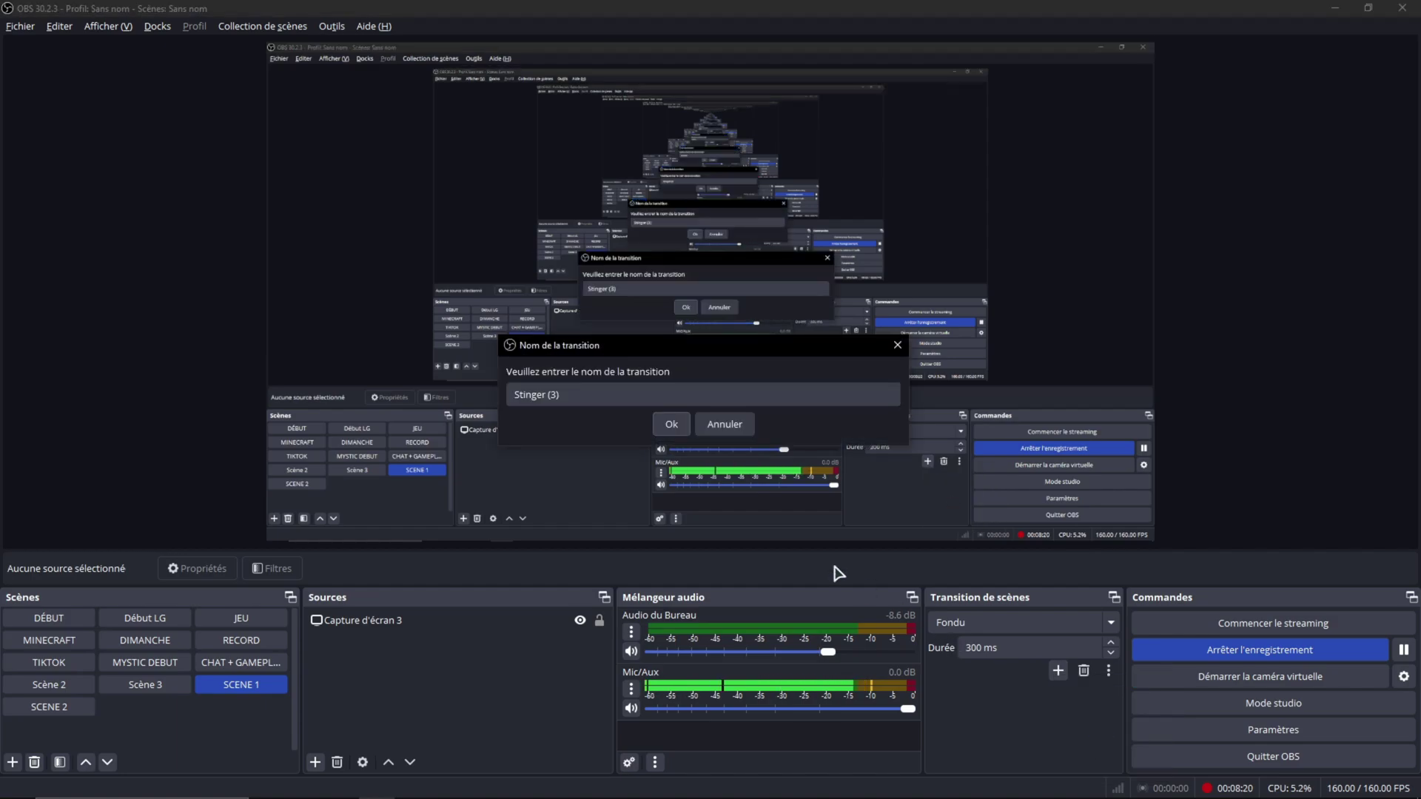
type("Fl")
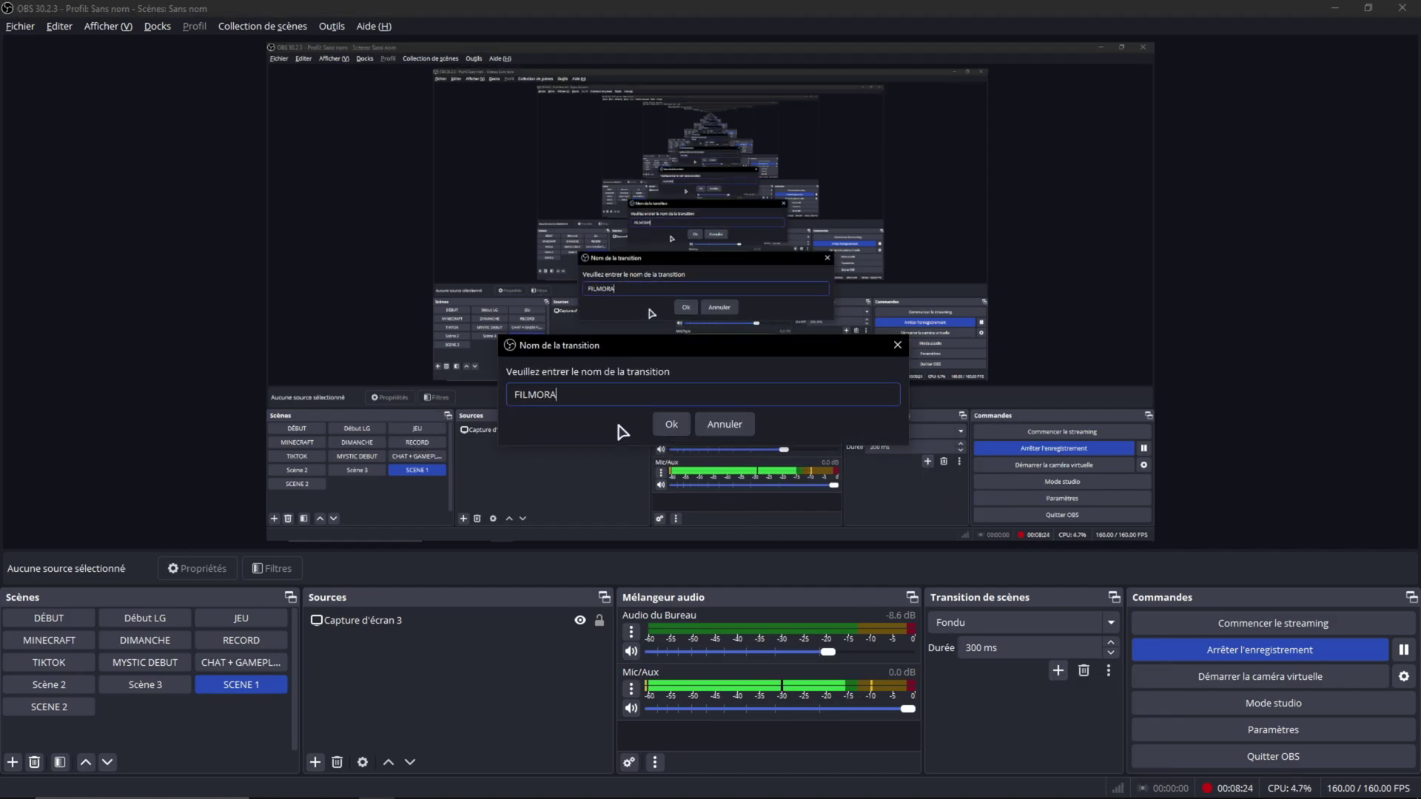
left_click(679, 425)
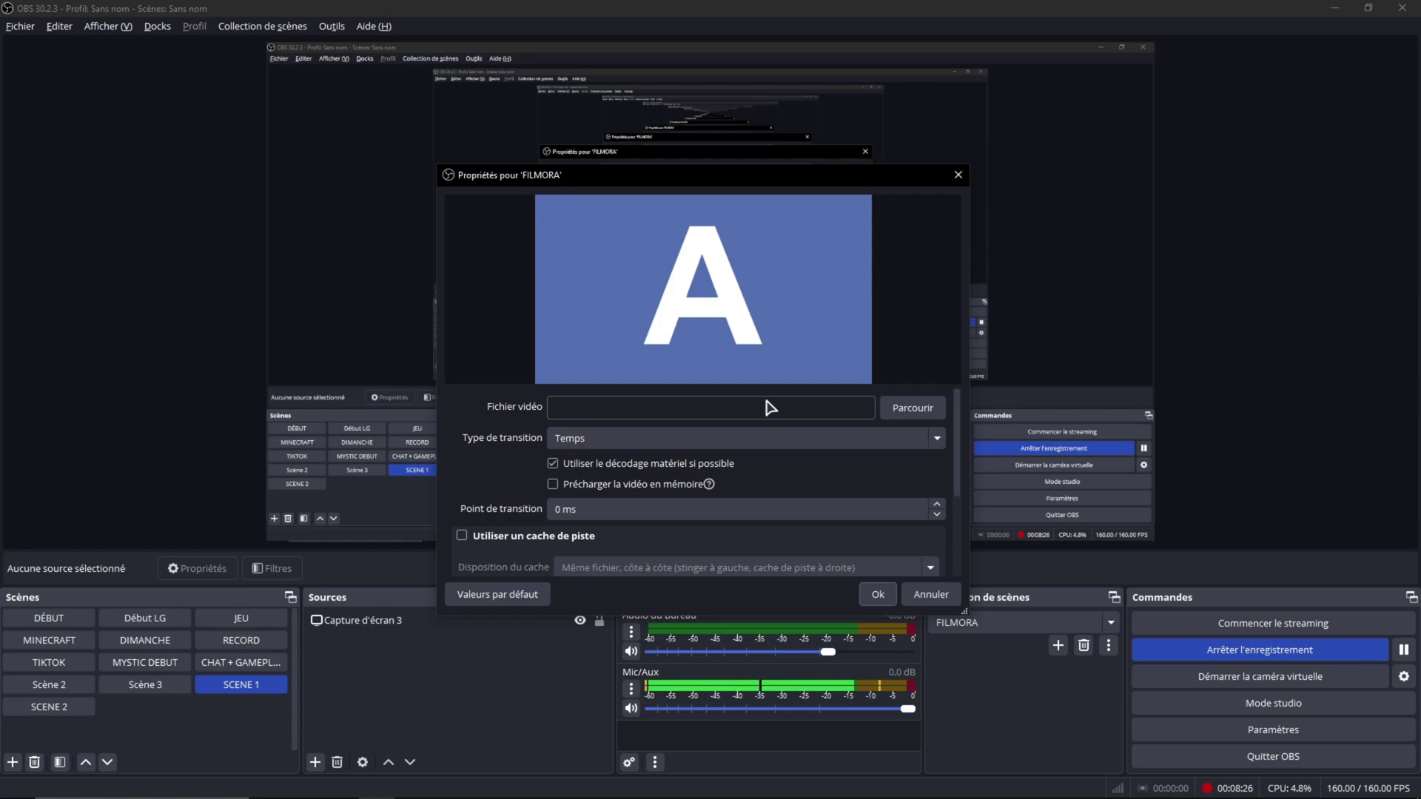
- Load TRANSITION 1.mp4 as the stinger video and select the transition point value
left_click(926, 411)
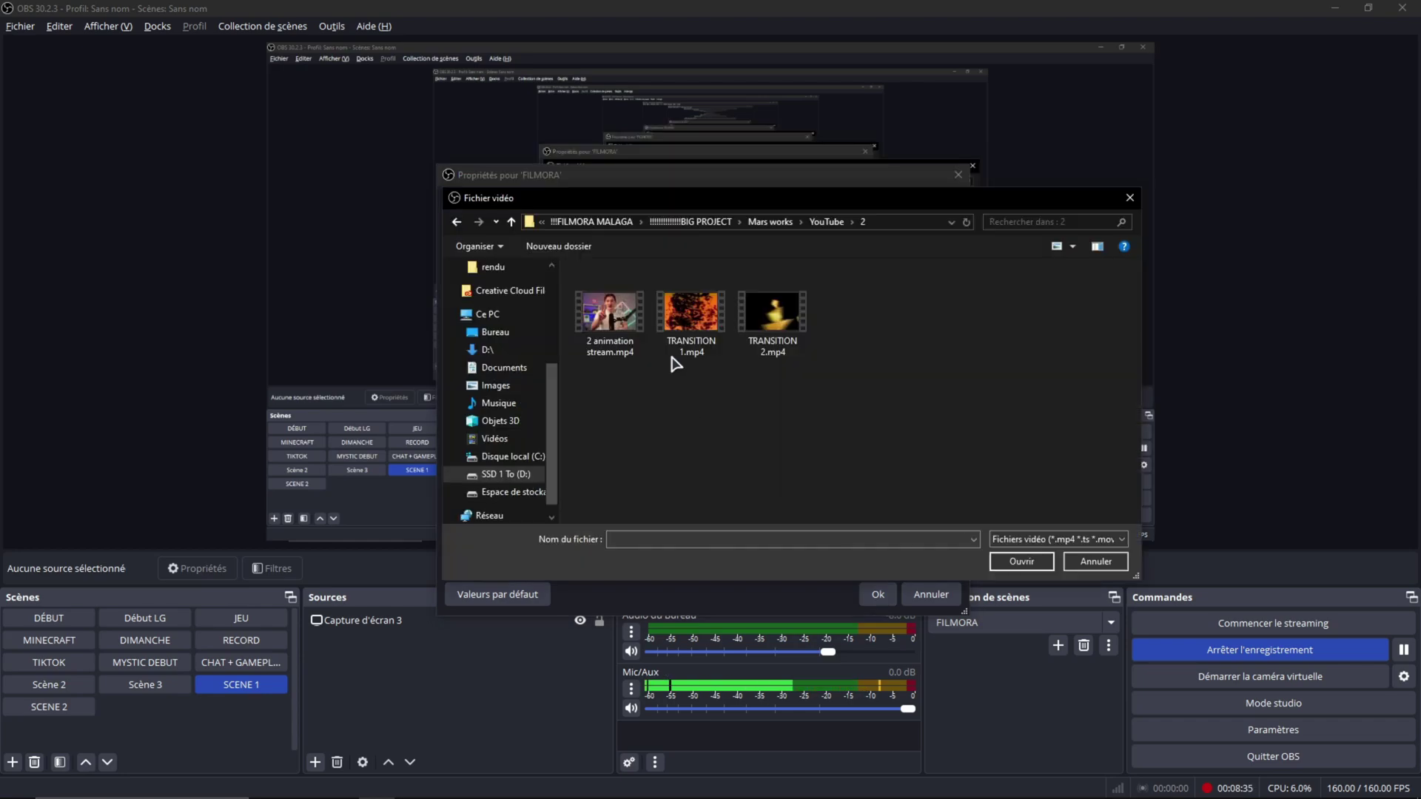
left_click(713, 346)
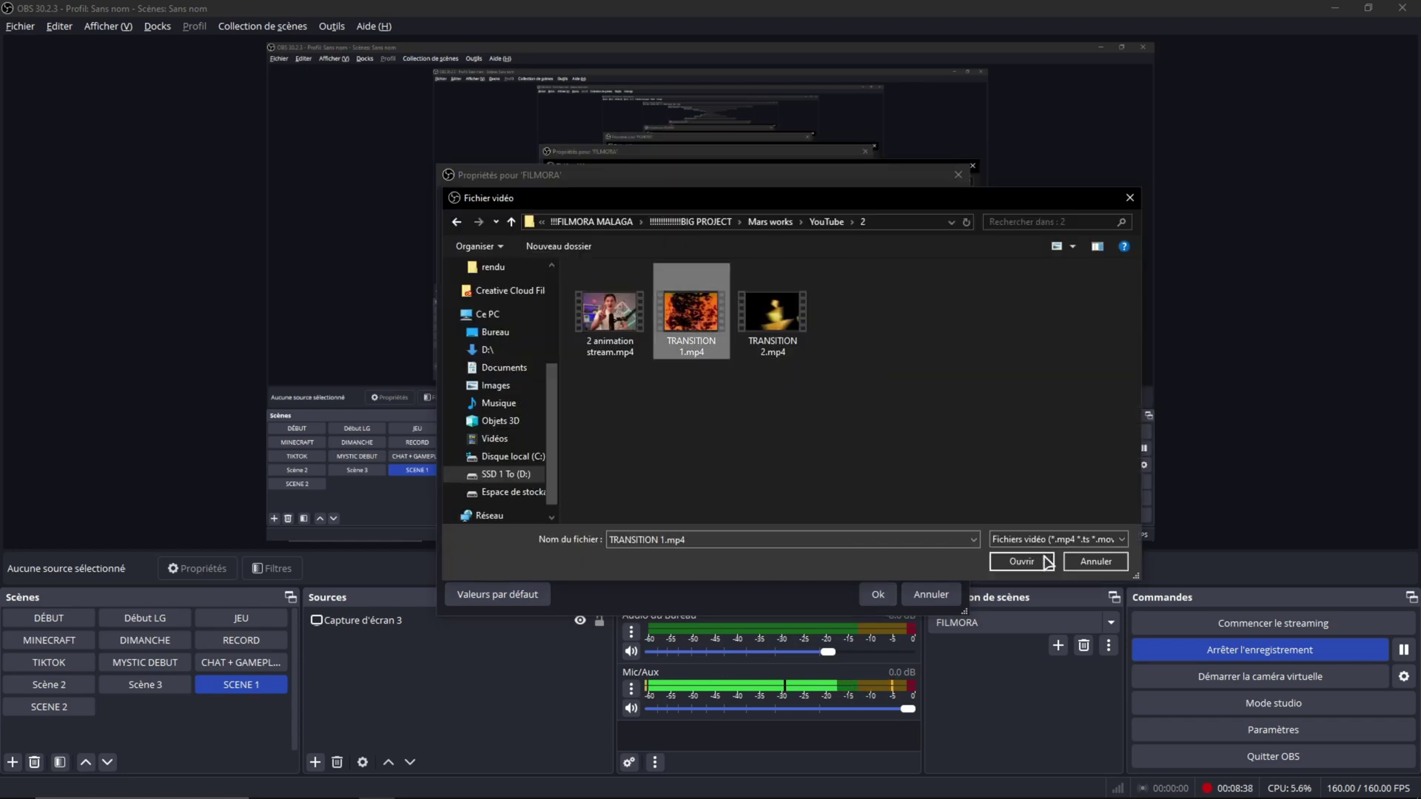
left_click(1022, 562)
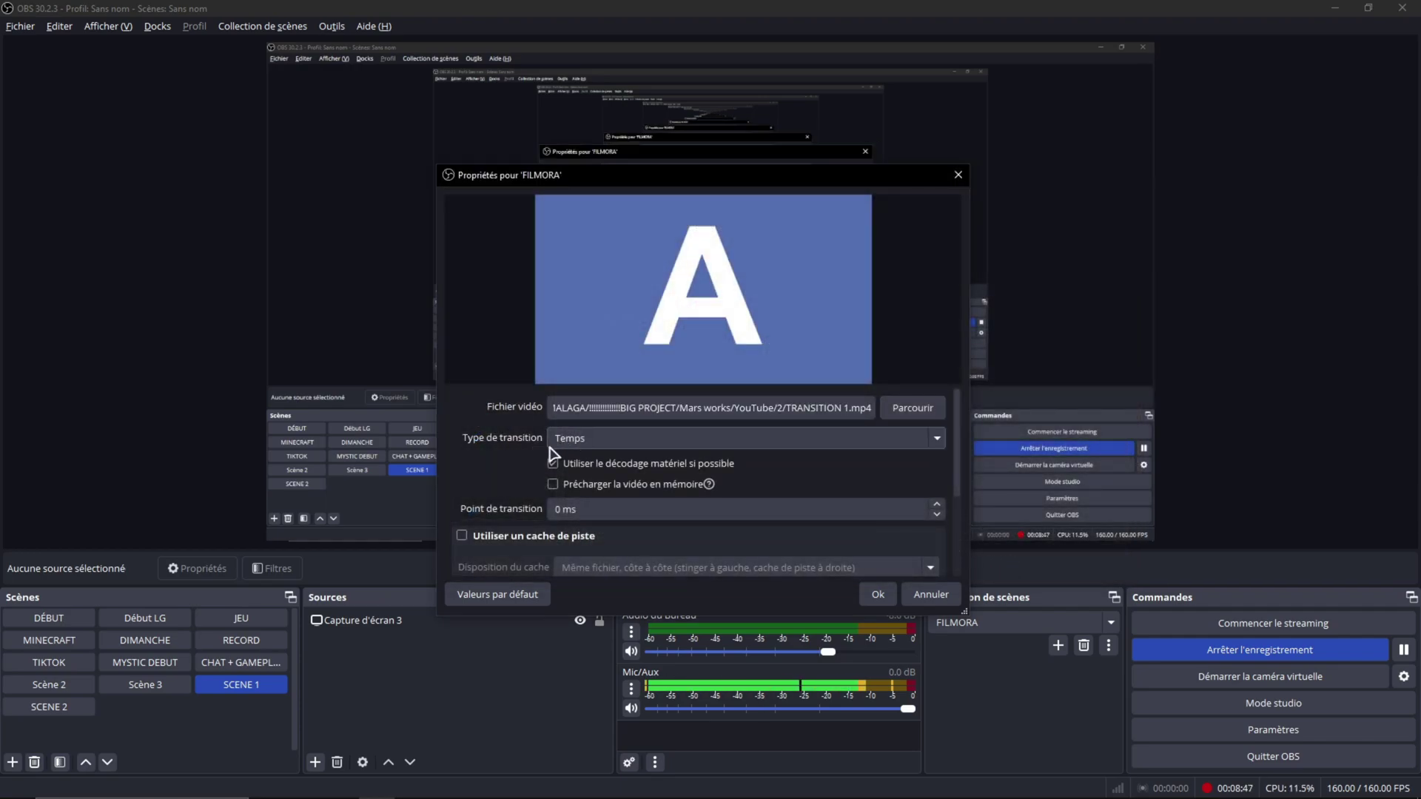
scroll(579, 465, "down", 1)
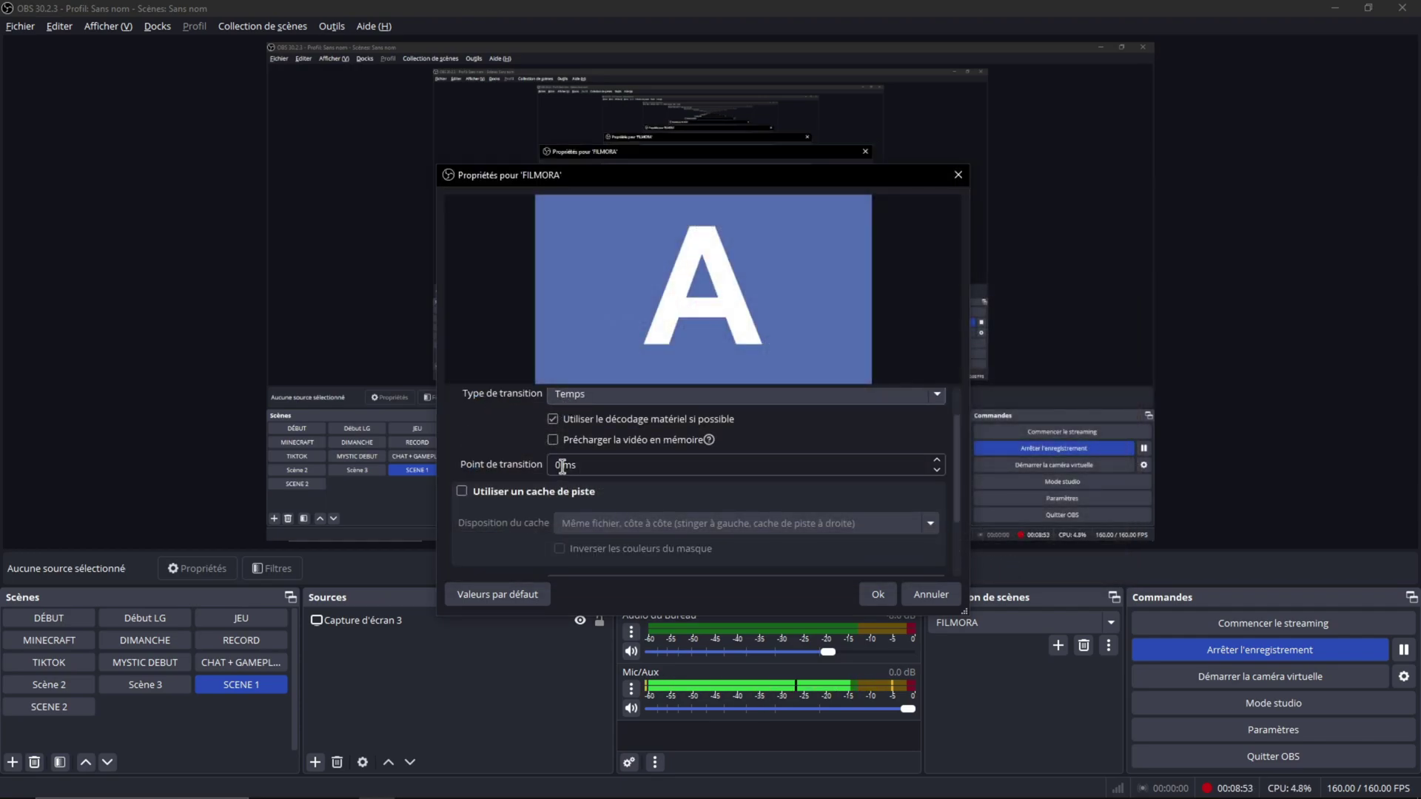
double_click(563, 466)
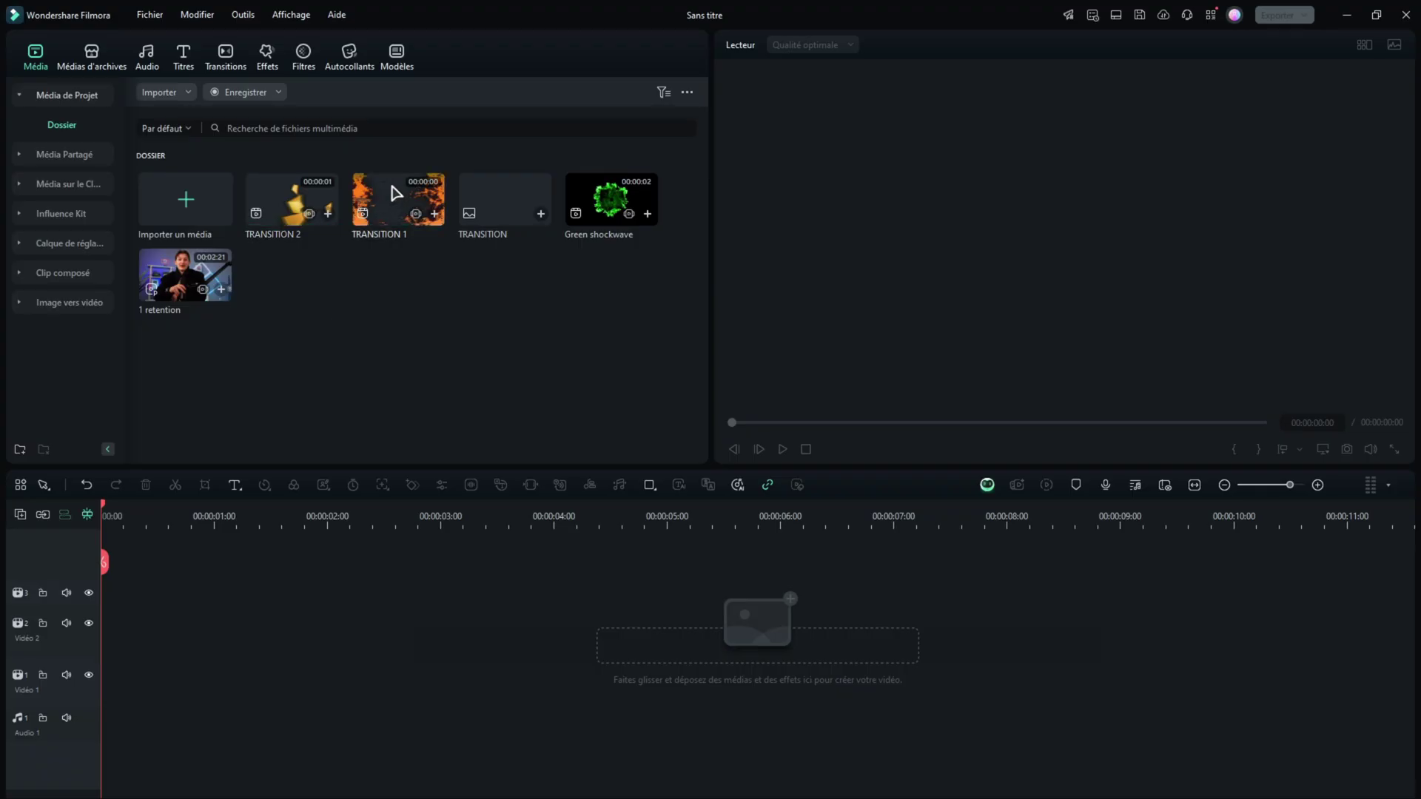
- Place TRANSITION 1 on Video 1, keep 1920 x 1080 25fps, and scrub to find the cut point
left_click_drag(398, 199, 154, 664)
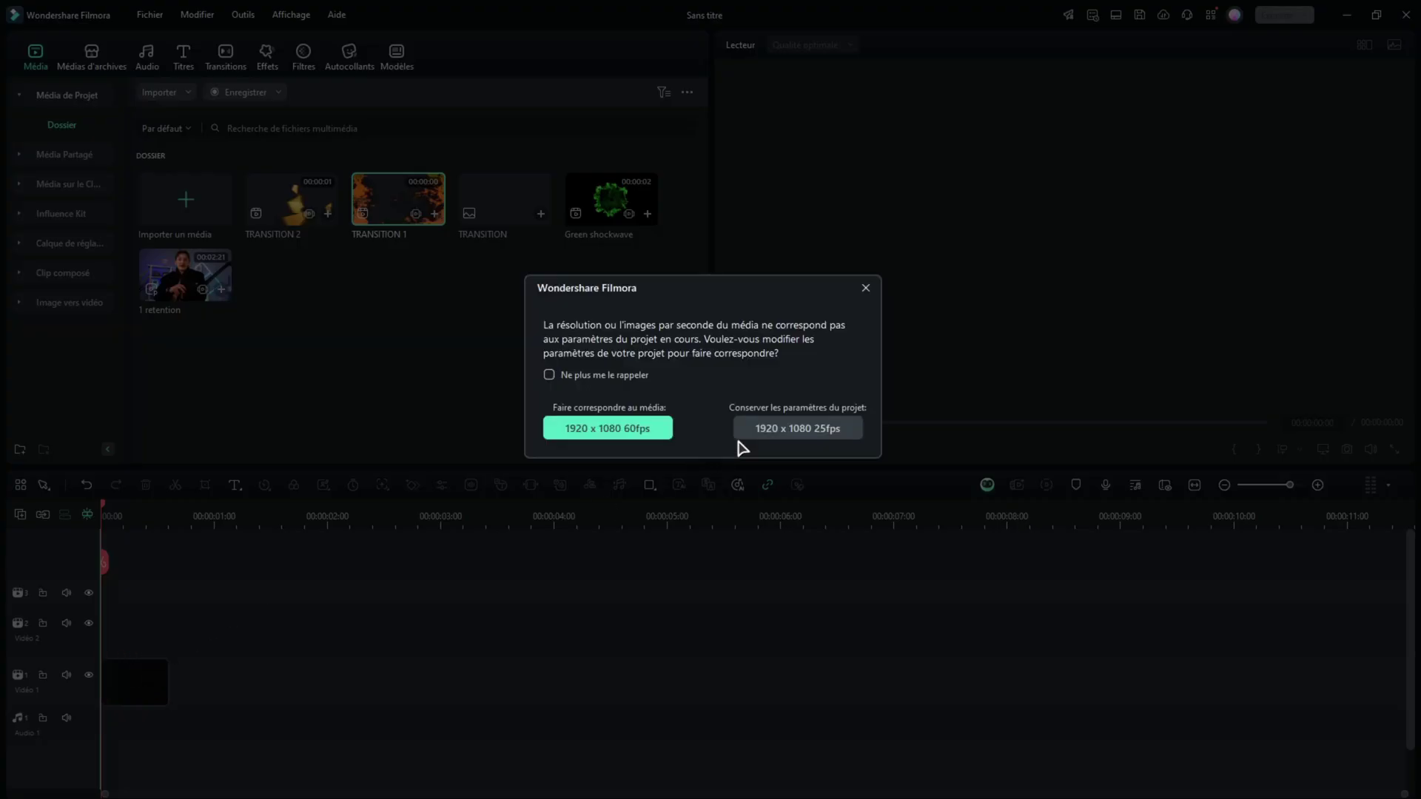
left_click(742, 433)
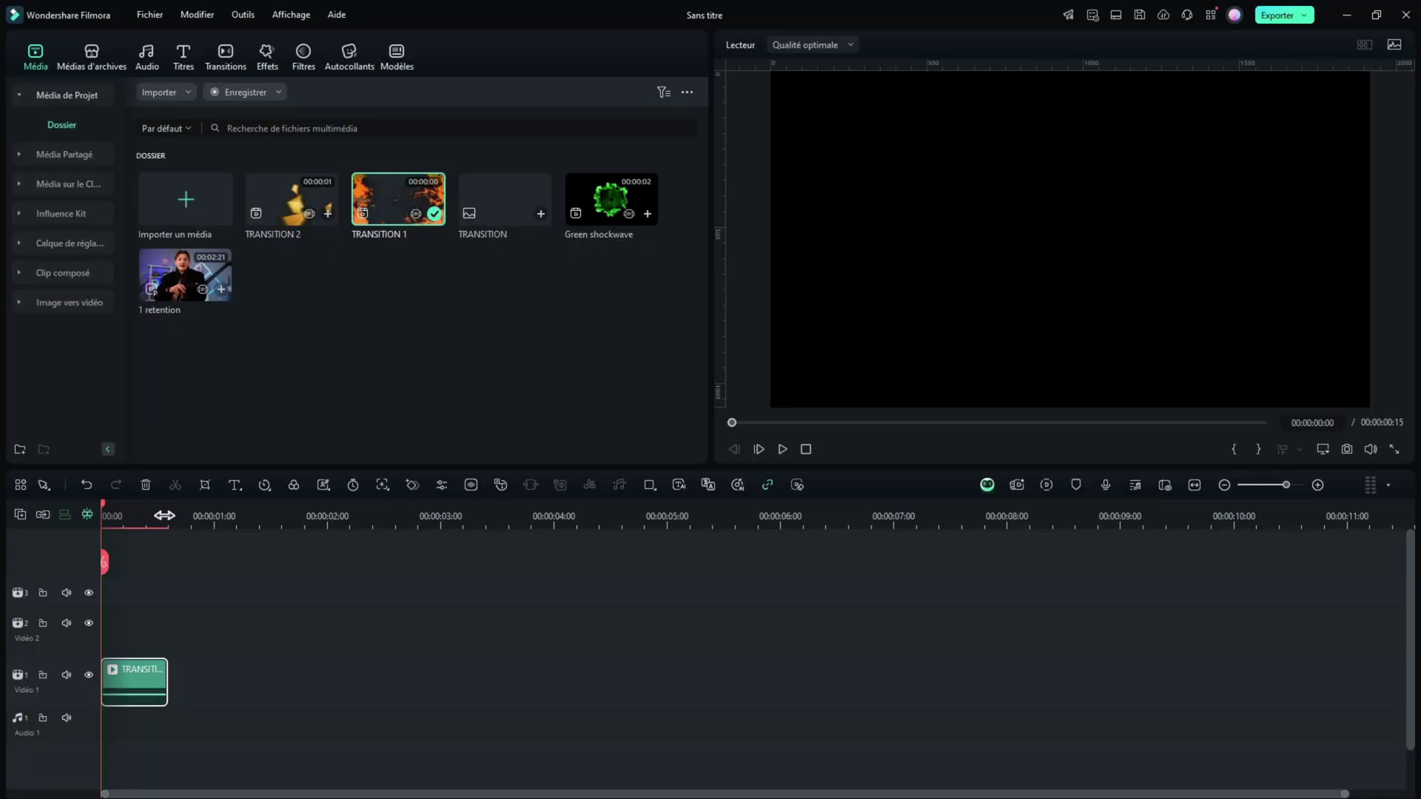
mouse_move(106, 516)
left_mouse_down()
mouse_move(213, 531)
mouse_move(158, 532)
left_mouse_up()
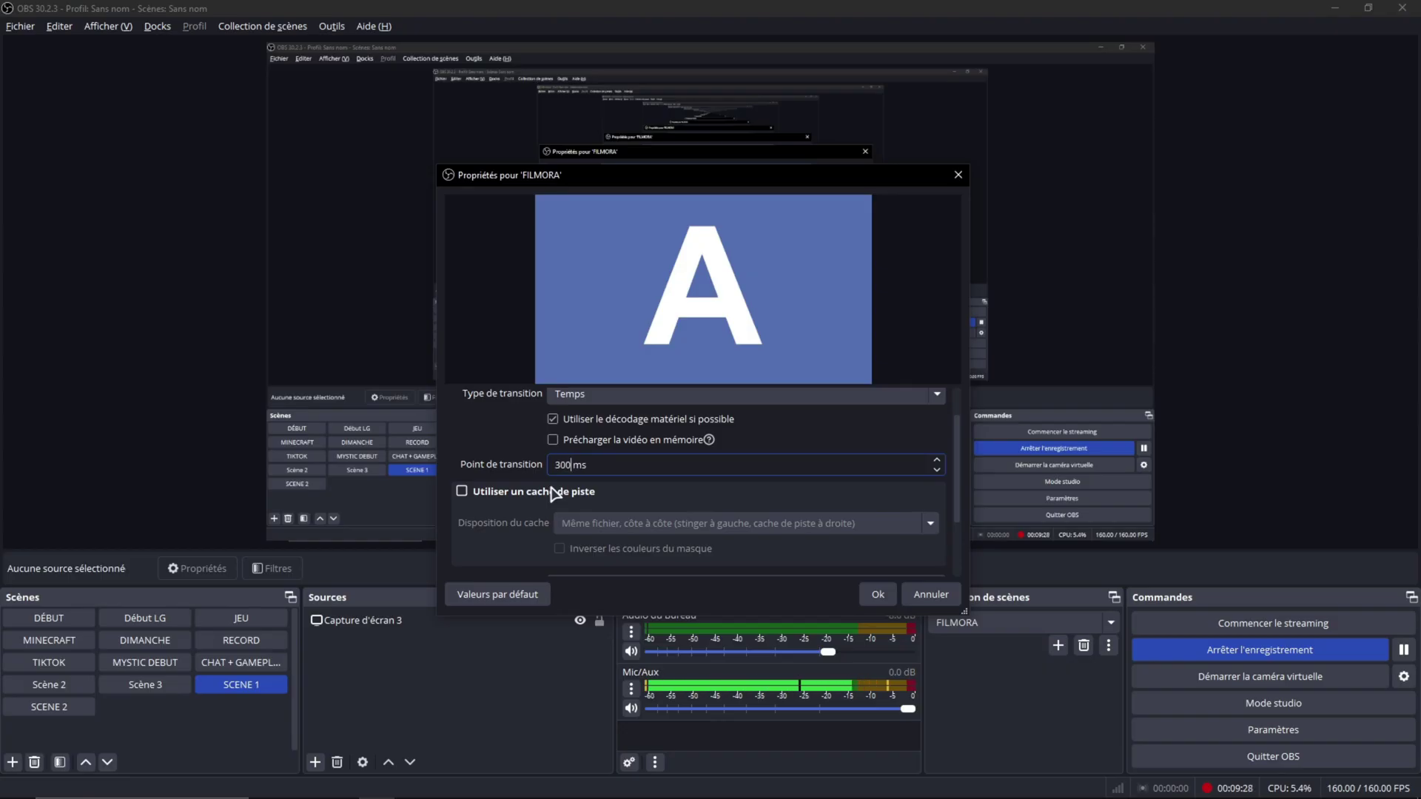
- Preview and save the FILMORA stinger at 300 ms, then switch scenes to test it
scroll(570, 511, "down", 2)
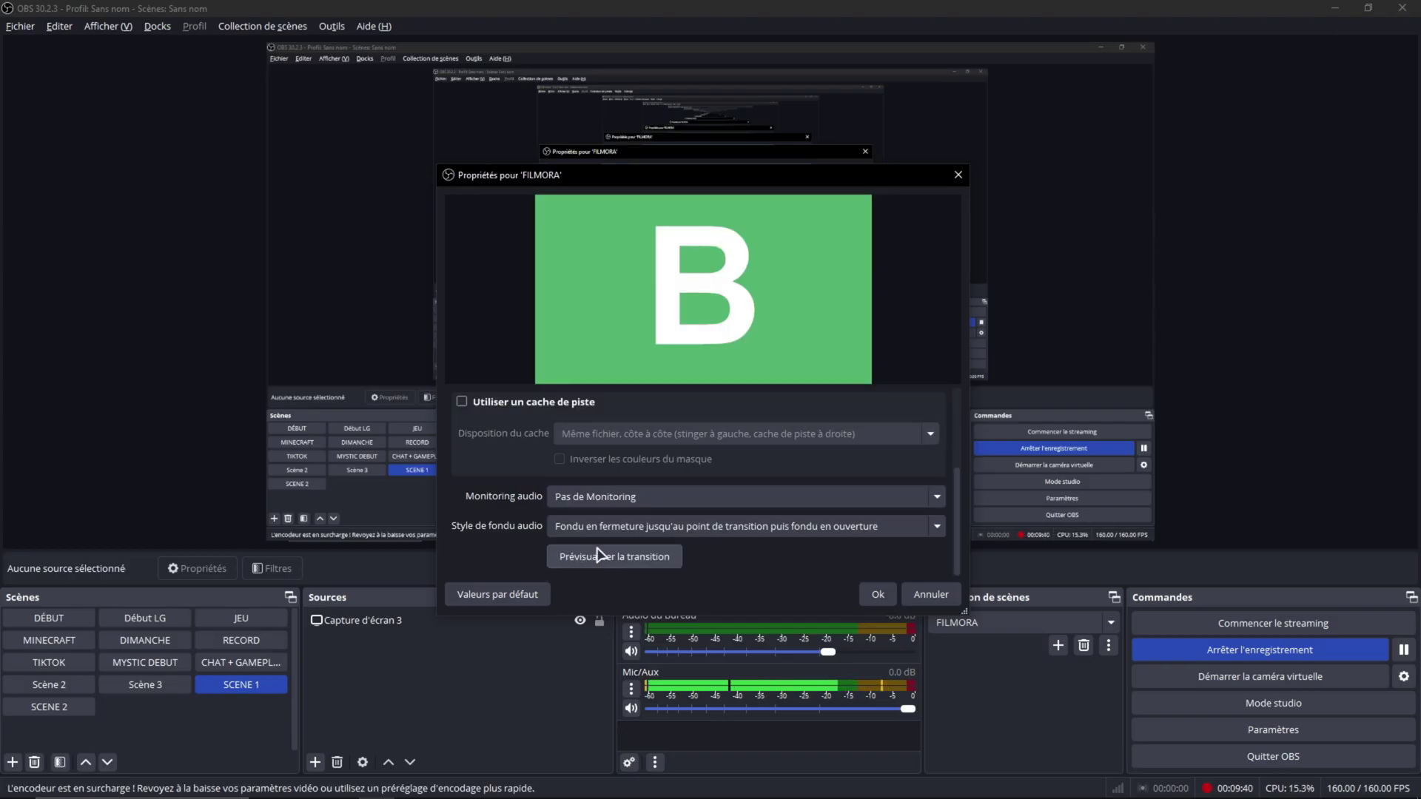
left_click(613, 557)
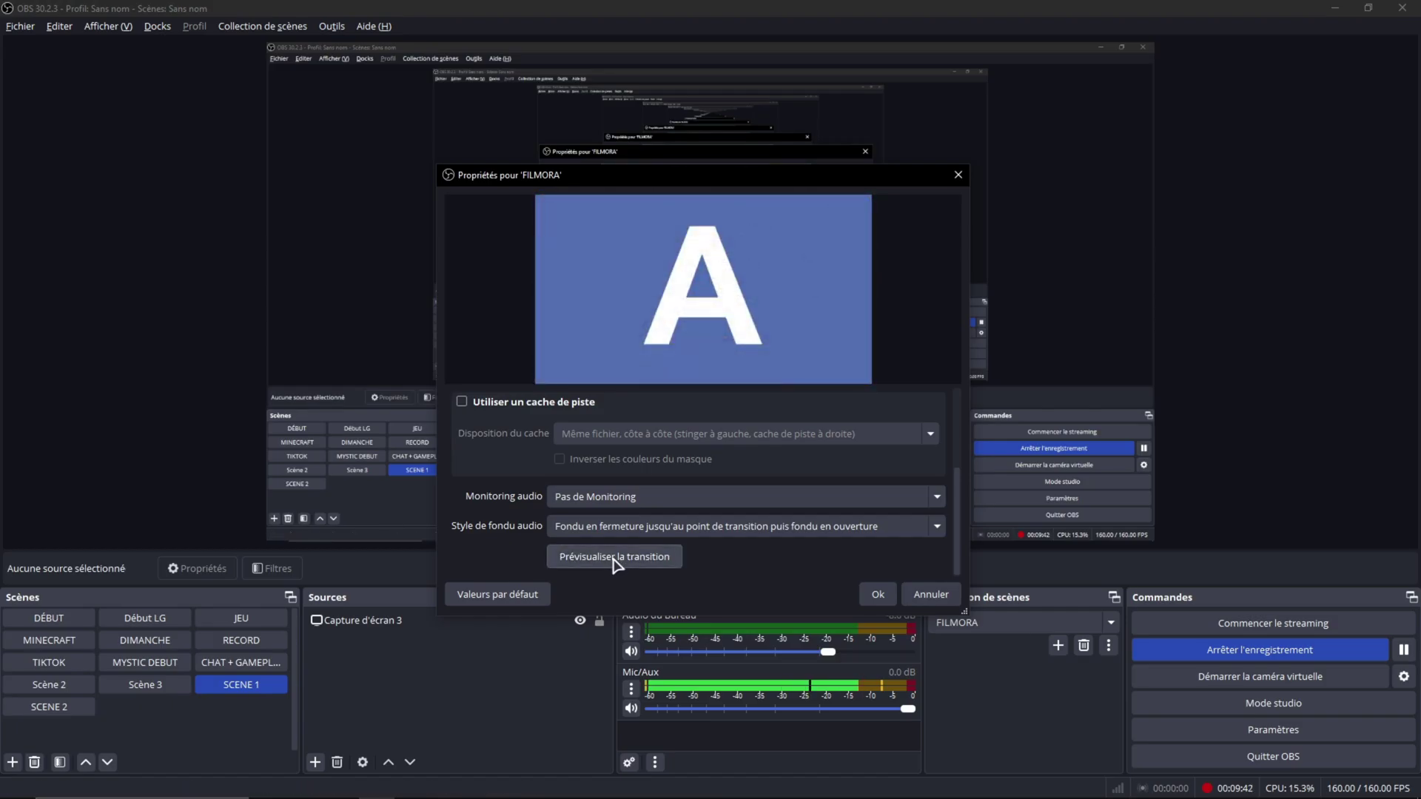
left_click(614, 559)
key("Escape")
left_click(167, 687)
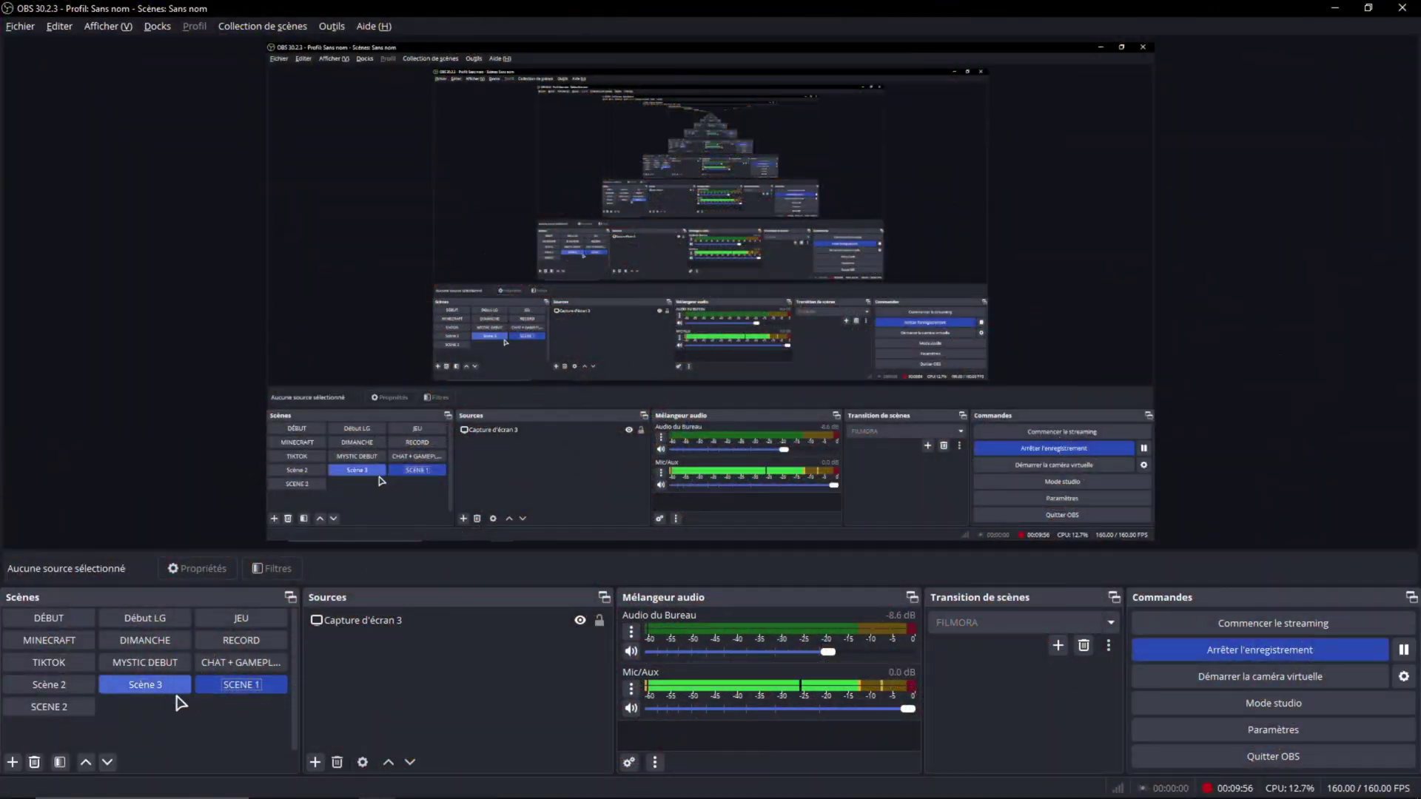
left_click(48, 707)
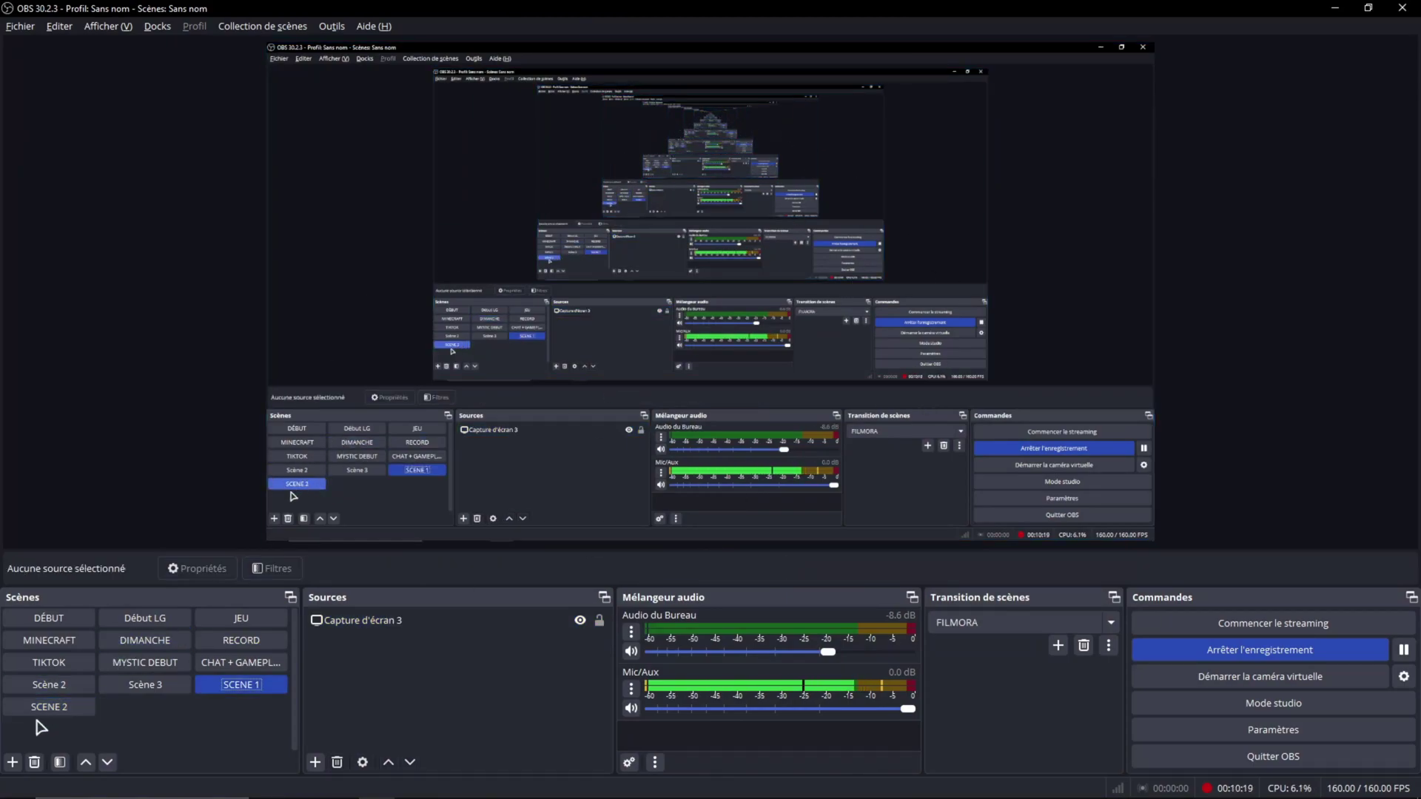
- Test the FILMORA stinger by switching to SCENE 2 and back to SCENE 1
left_click(57, 713)
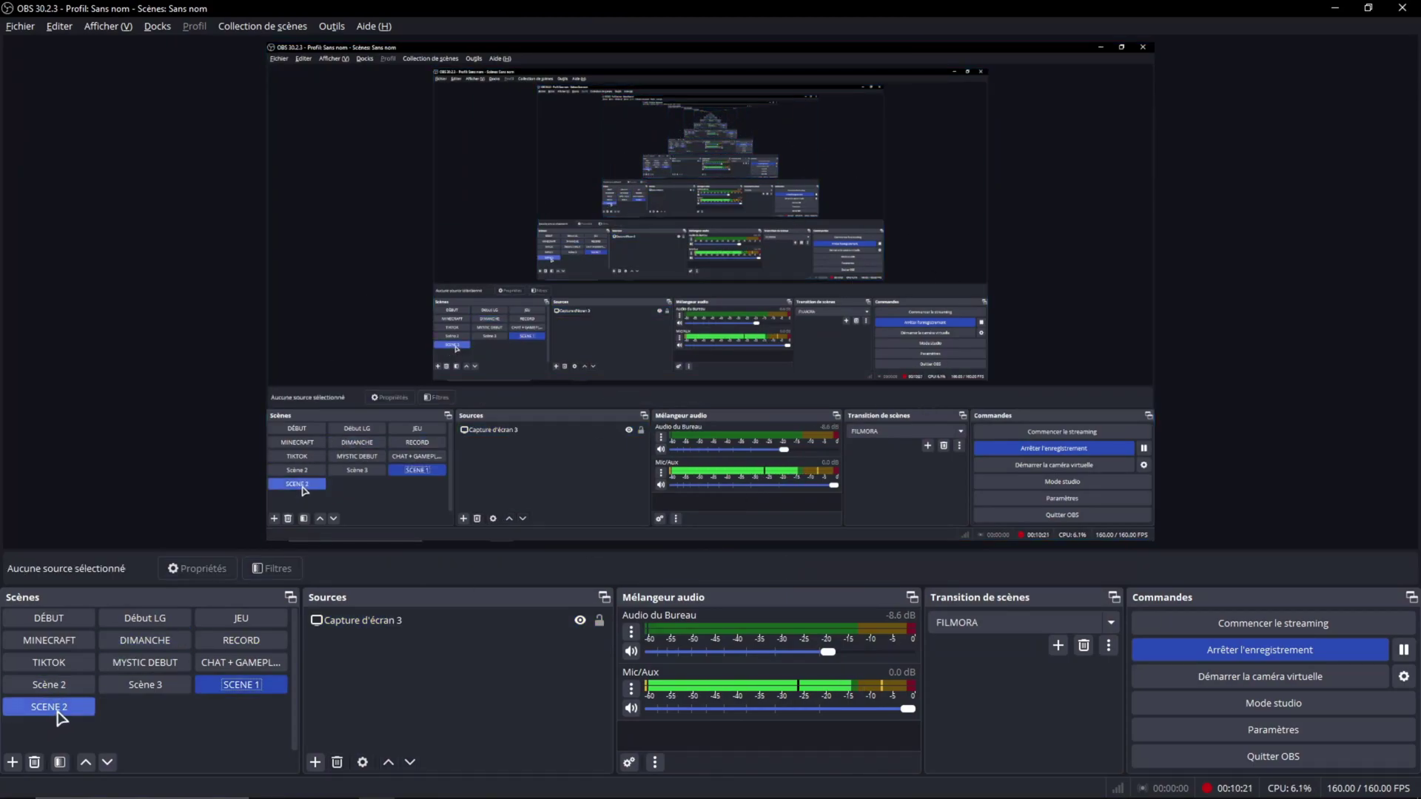
left_click(59, 714)
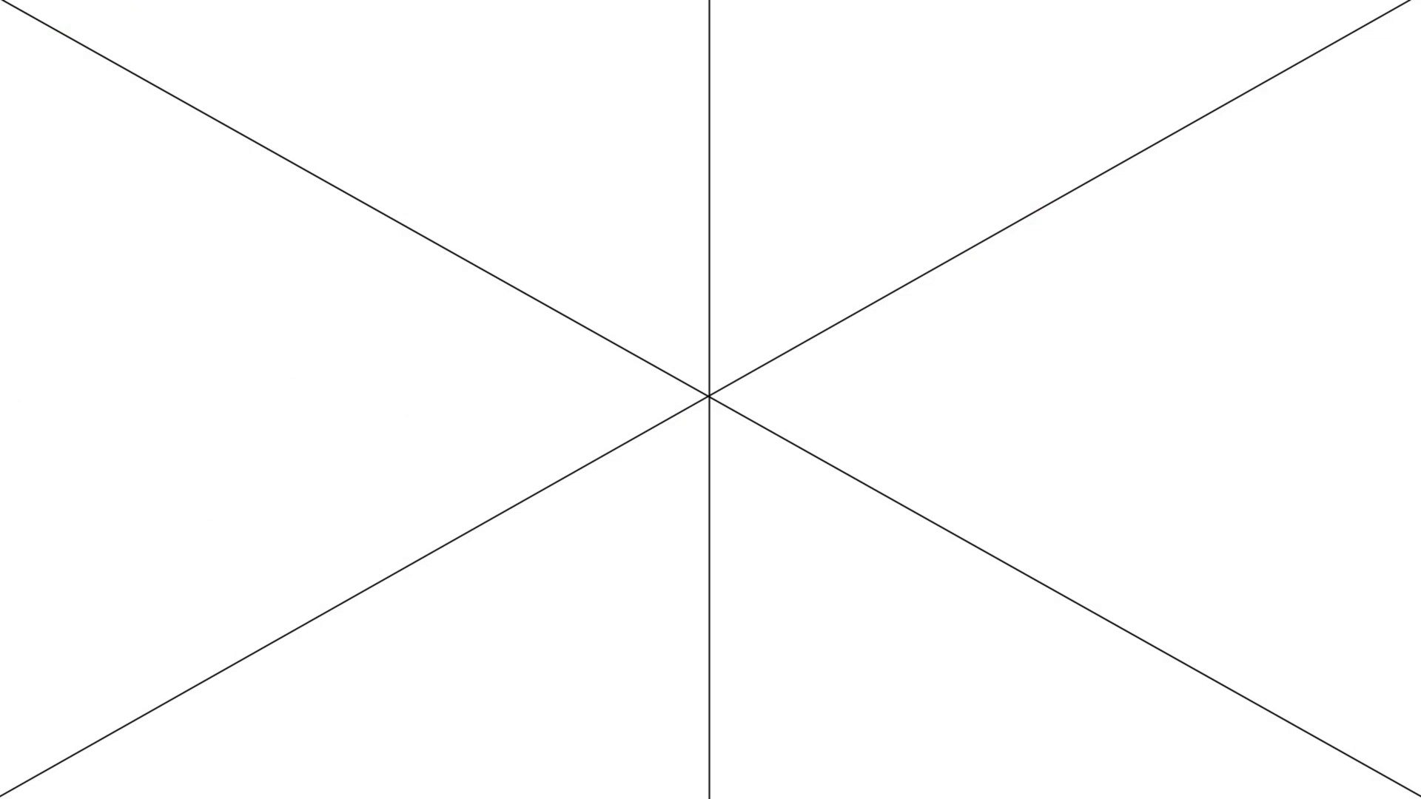
left_click(238, 683)
left_click(1058, 628)
left_click(1059, 629)
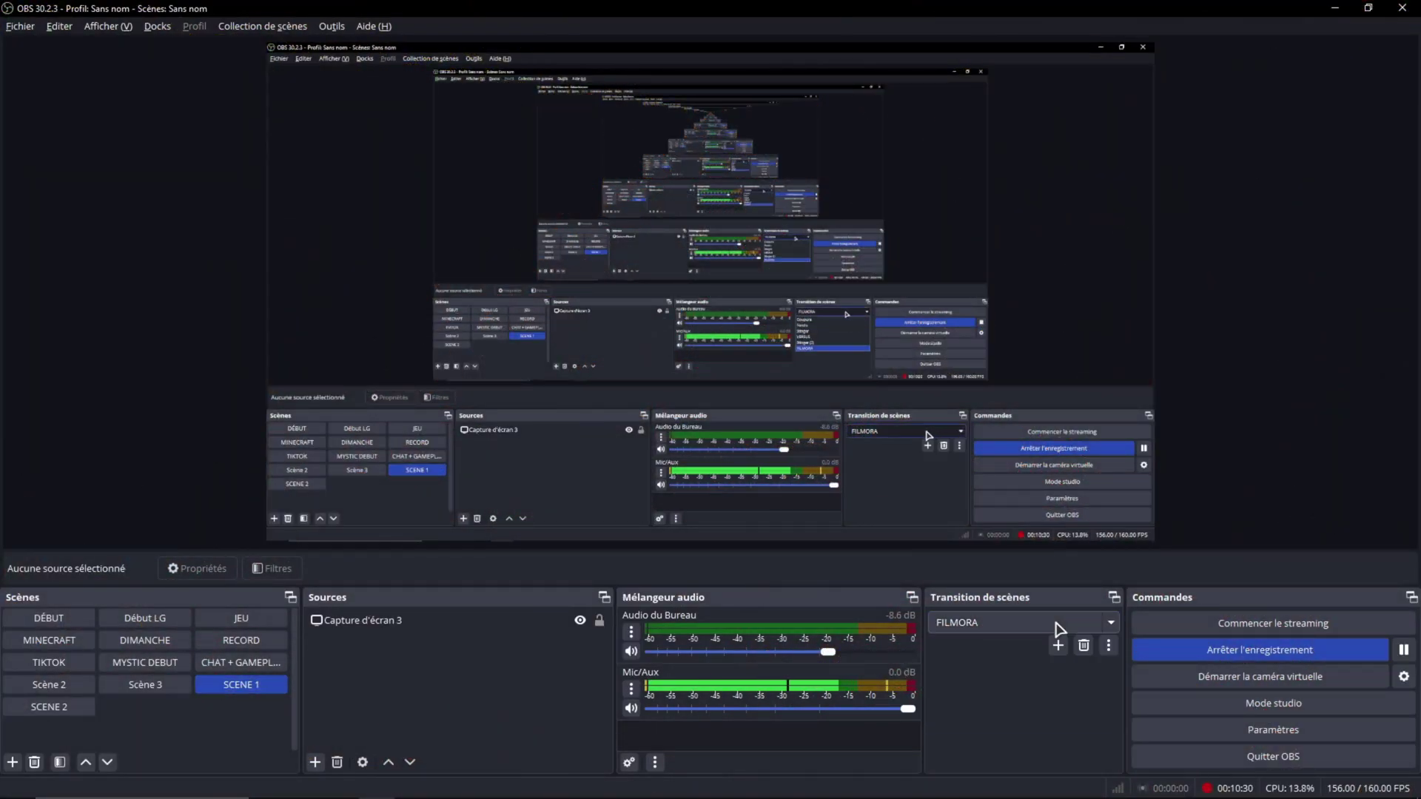
- Add a Stinger (3) transition using TRANSITION 2.mp4, then scrub that clip in Filmora at 1920 x 1080 25fps
left_click(1058, 645)
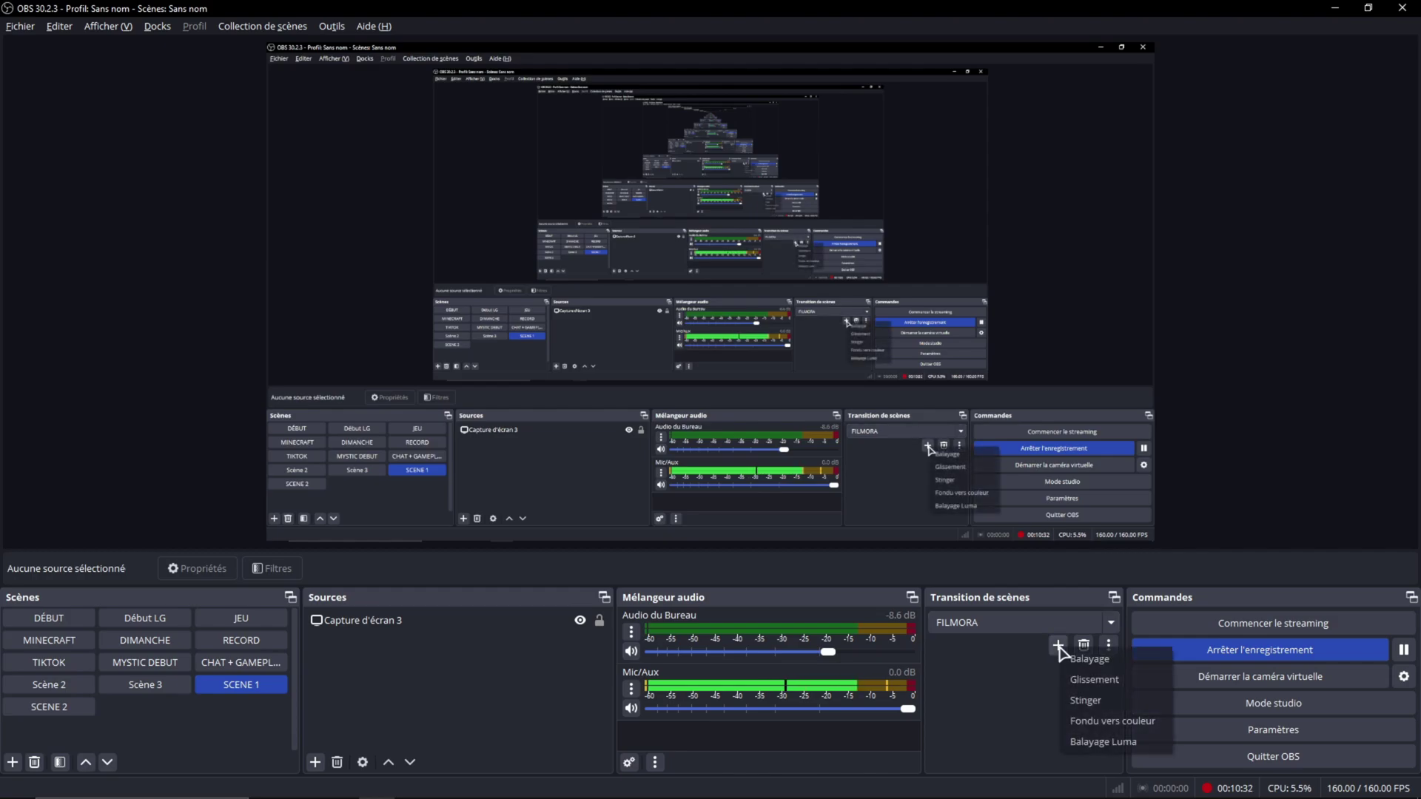
left_click(1086, 700)
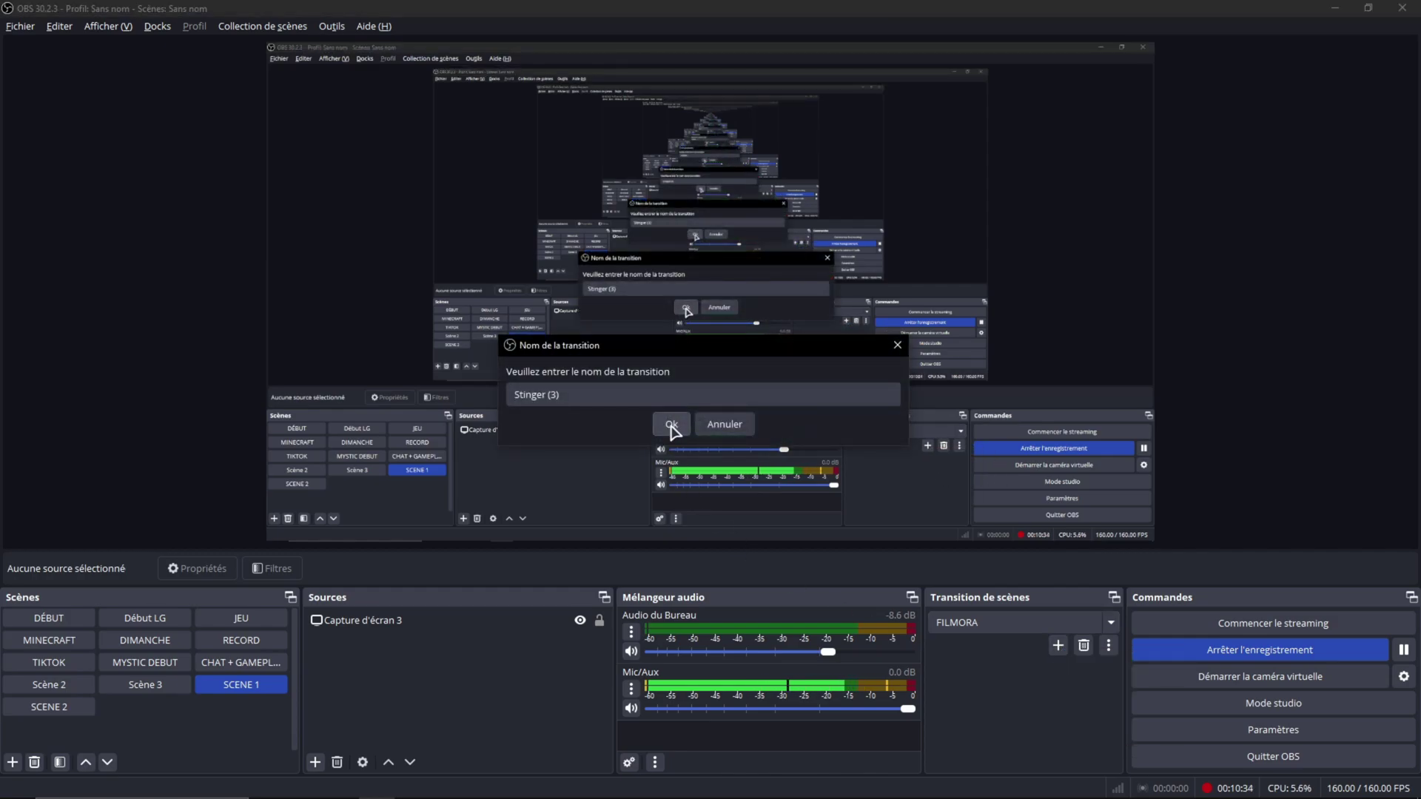
left_click(672, 426)
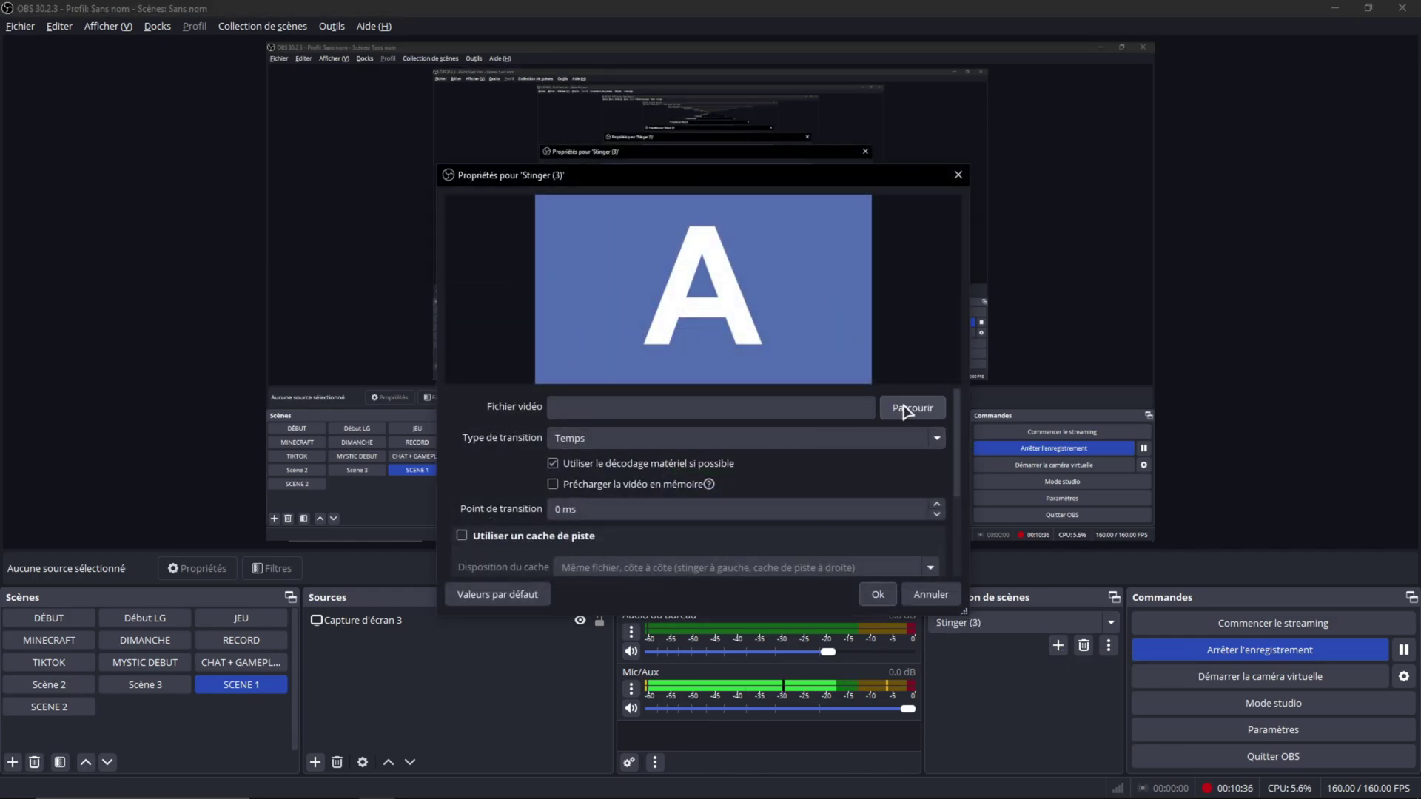
left_click(906, 410)
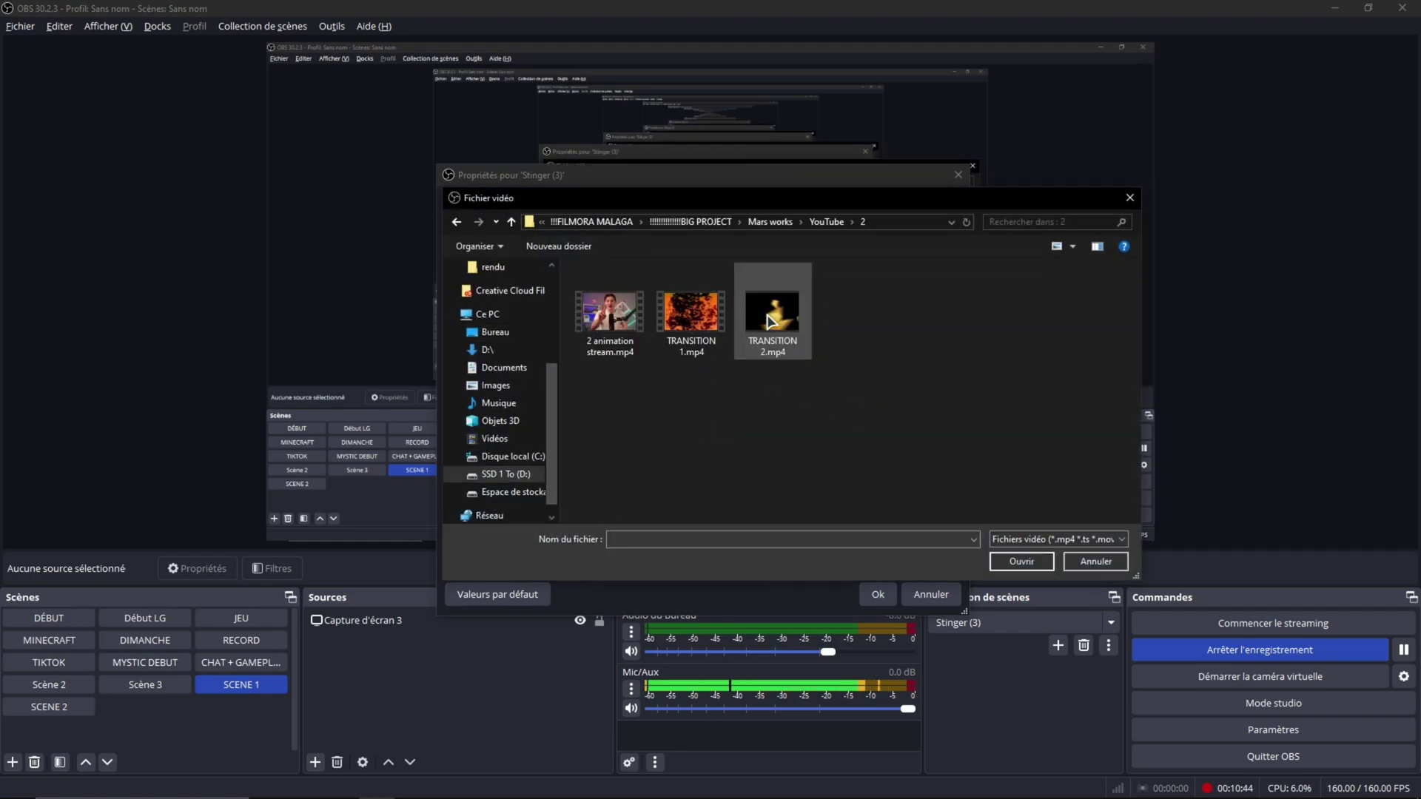
left_click(770, 320)
left_click(1021, 561)
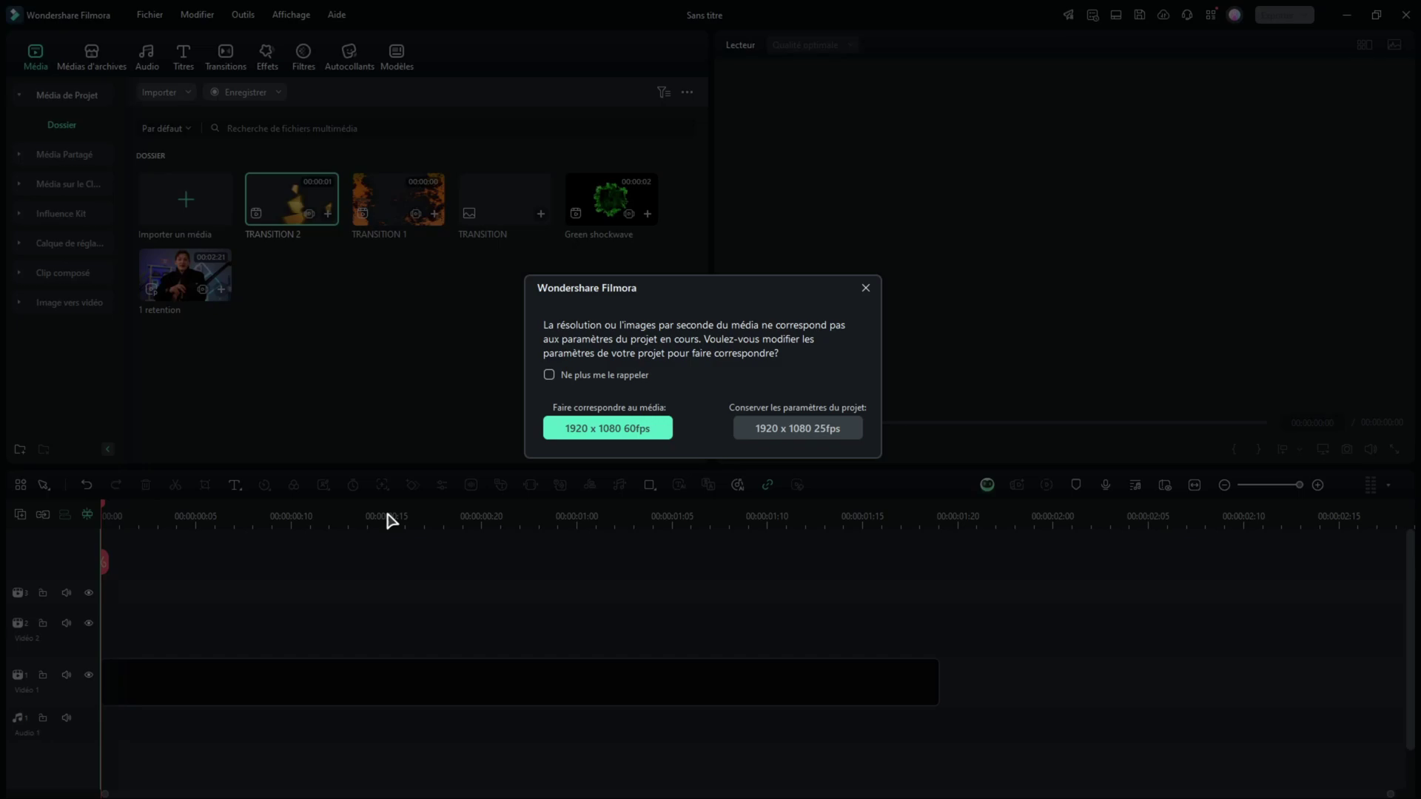
left_click(765, 433)
left_click_drag(119, 516, 641, 527)
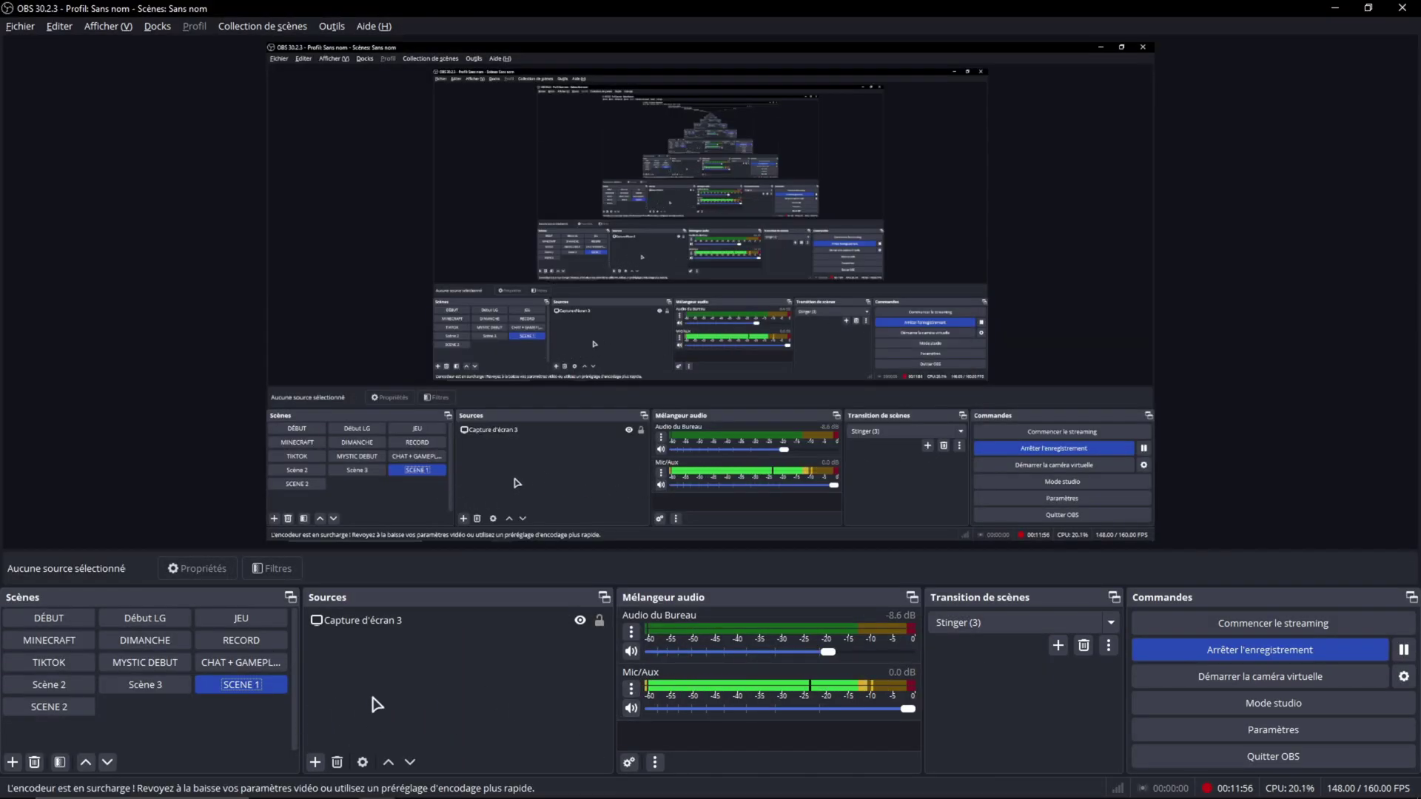
- Switch to SCENE 2 to test the new stinger, then zoom out the Filmora timeline
left_click(60, 712)
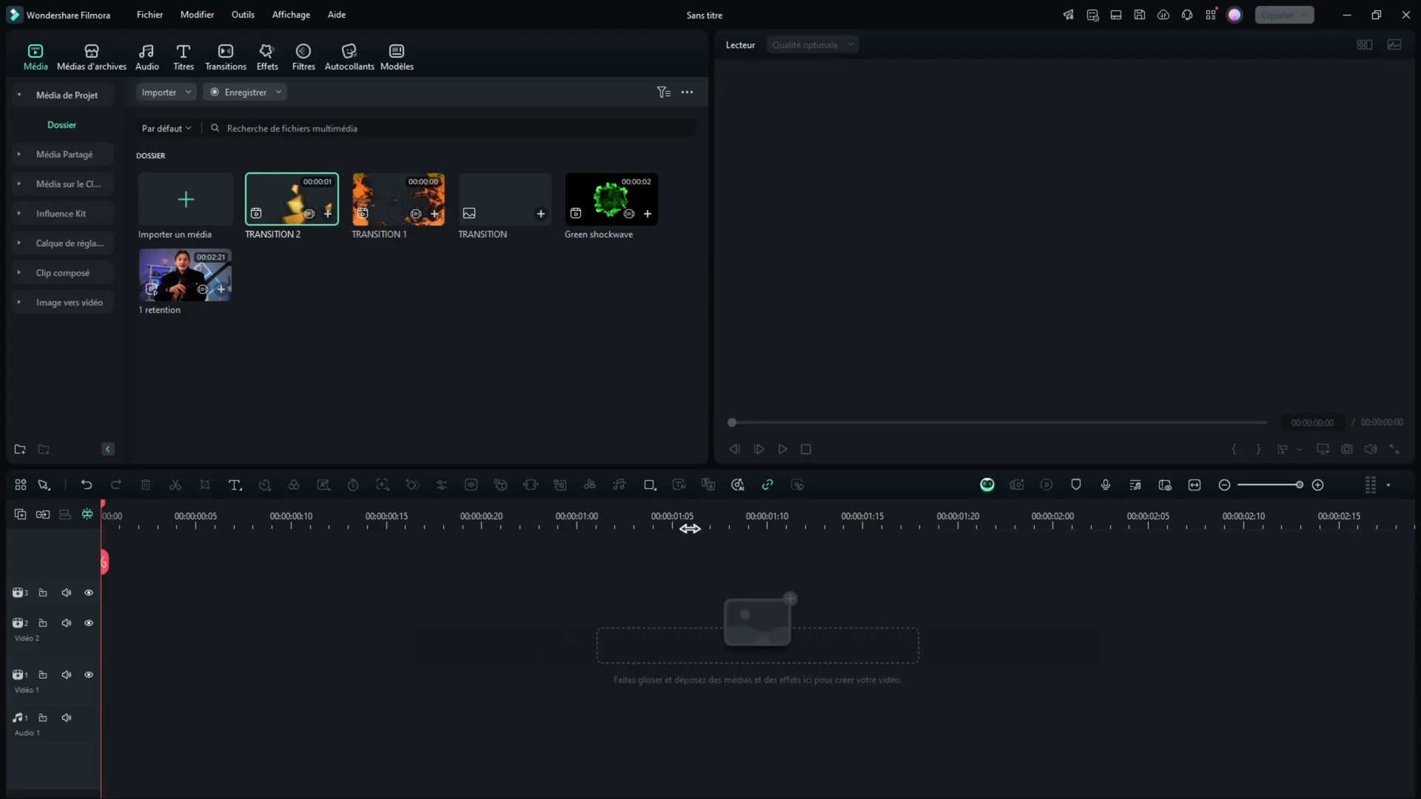
left_click_drag(690, 529, 440, 527)
left_click_drag(599, 503, 466, 534)
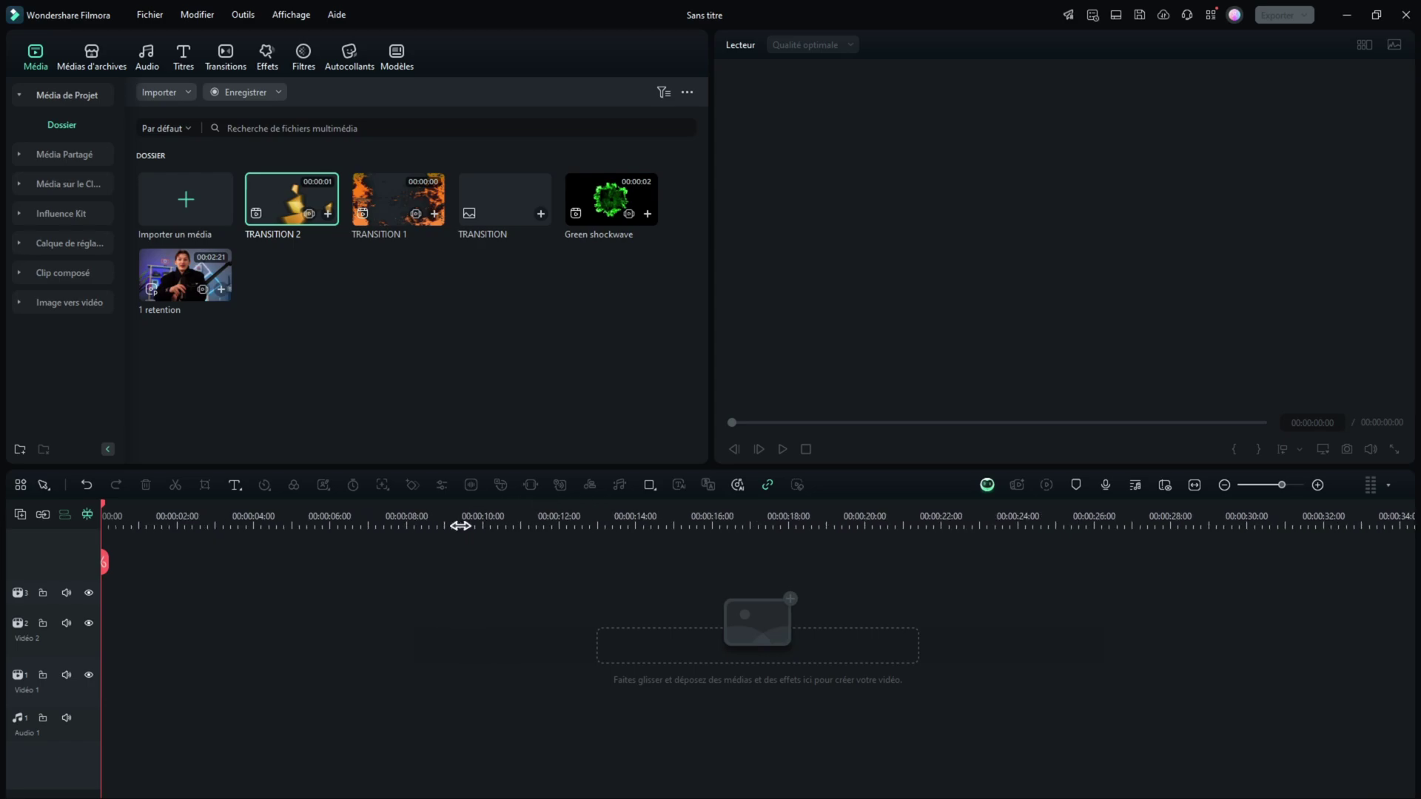
- Filter titles by 'abonnement' and place the subscribe title at the start of Video 2
left_click(187, 61)
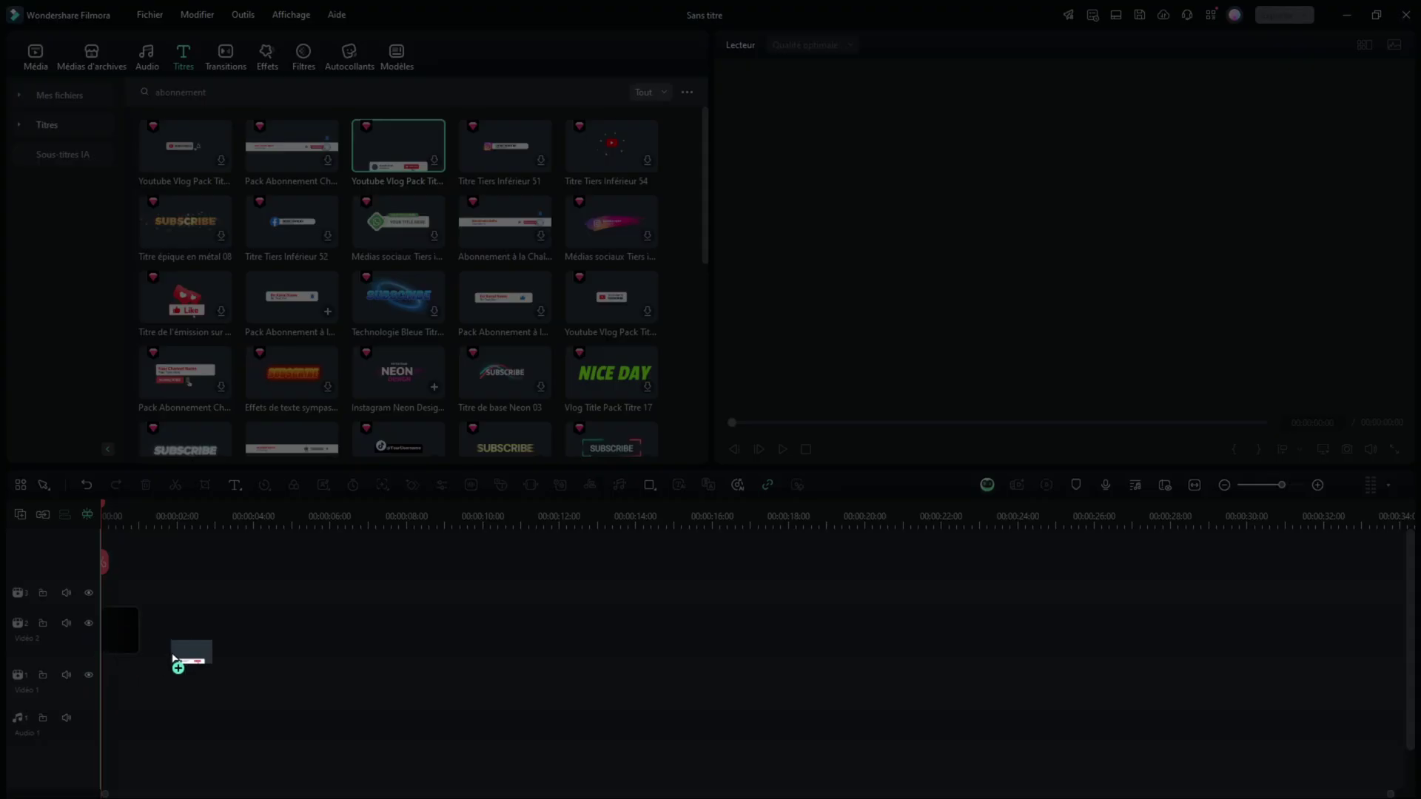
left_click_drag(395, 152, 181, 656)
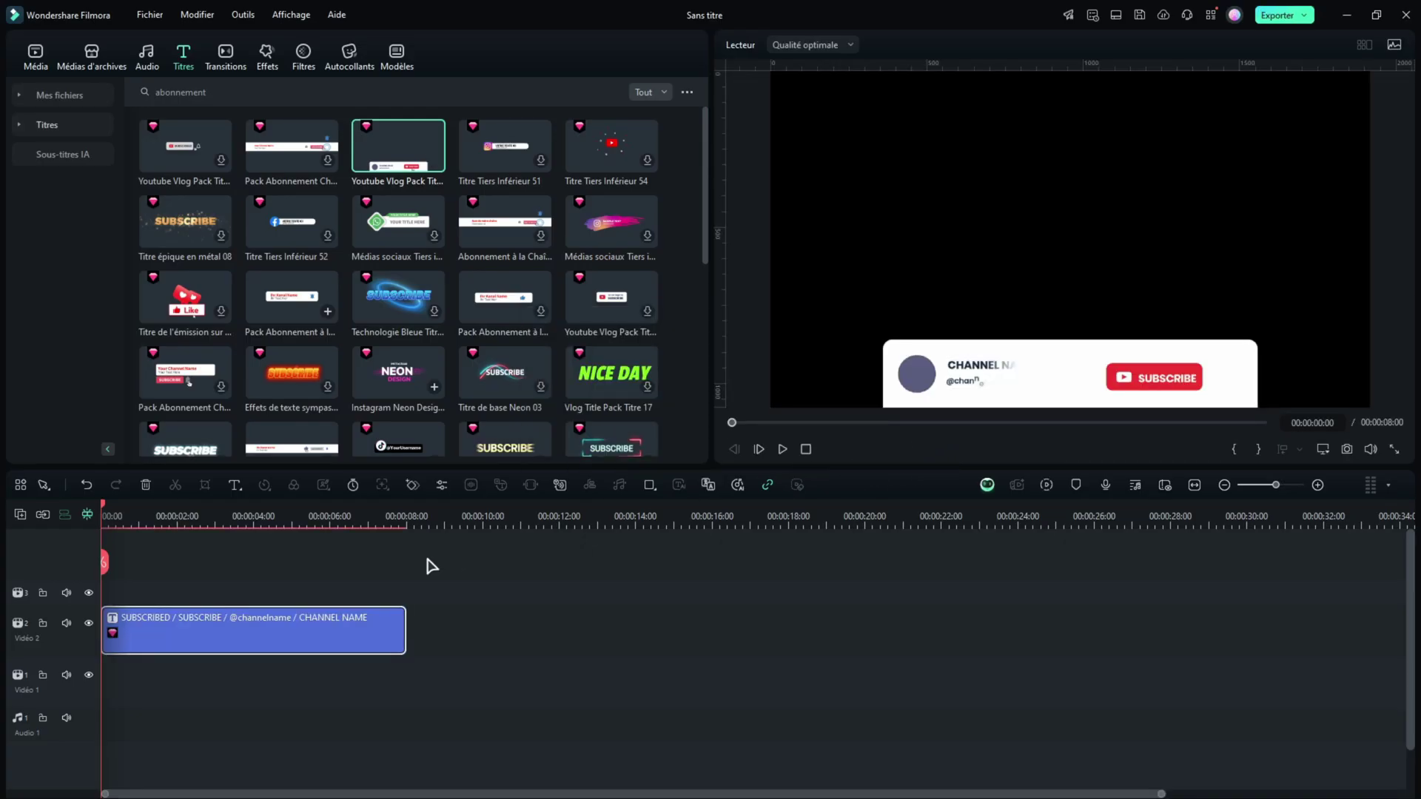
scroll(317, 317, "down", 2)
scroll(244, 176, "down", 2)
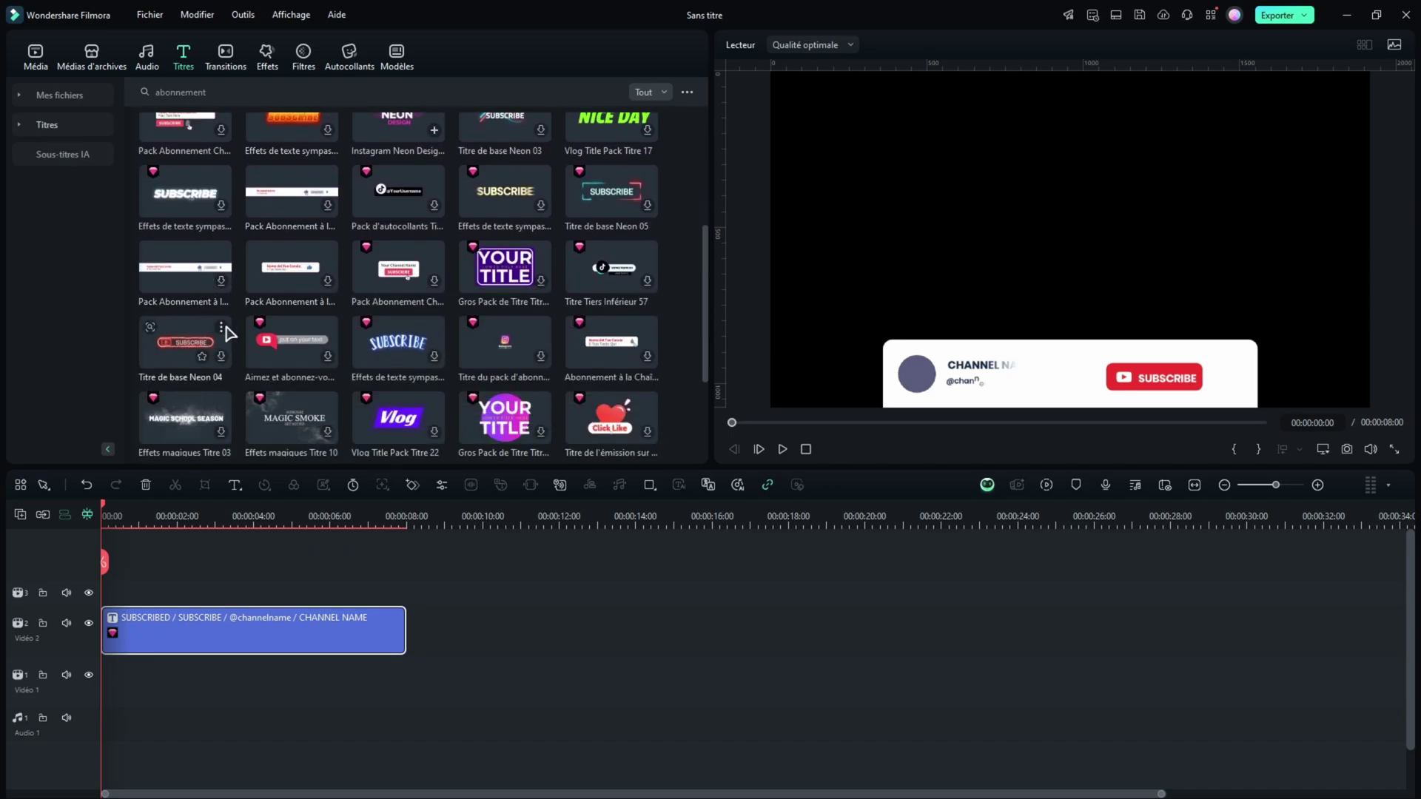
scroll(244, 176, "down", 2)
- Undo an extra subscribe title pack and open the original title's text settings
left_click_drag(252, 179, 444, 629)
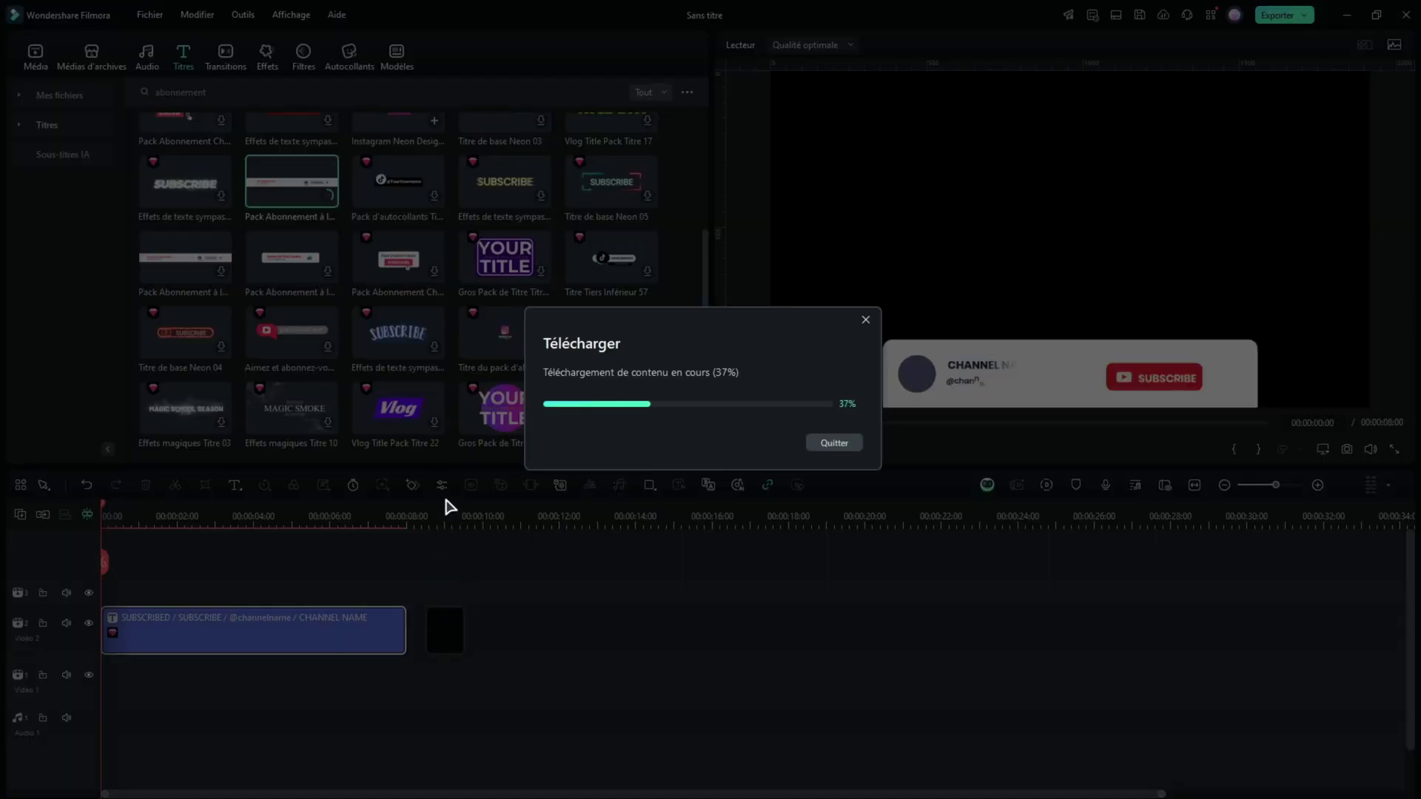
key("ctrl+z")
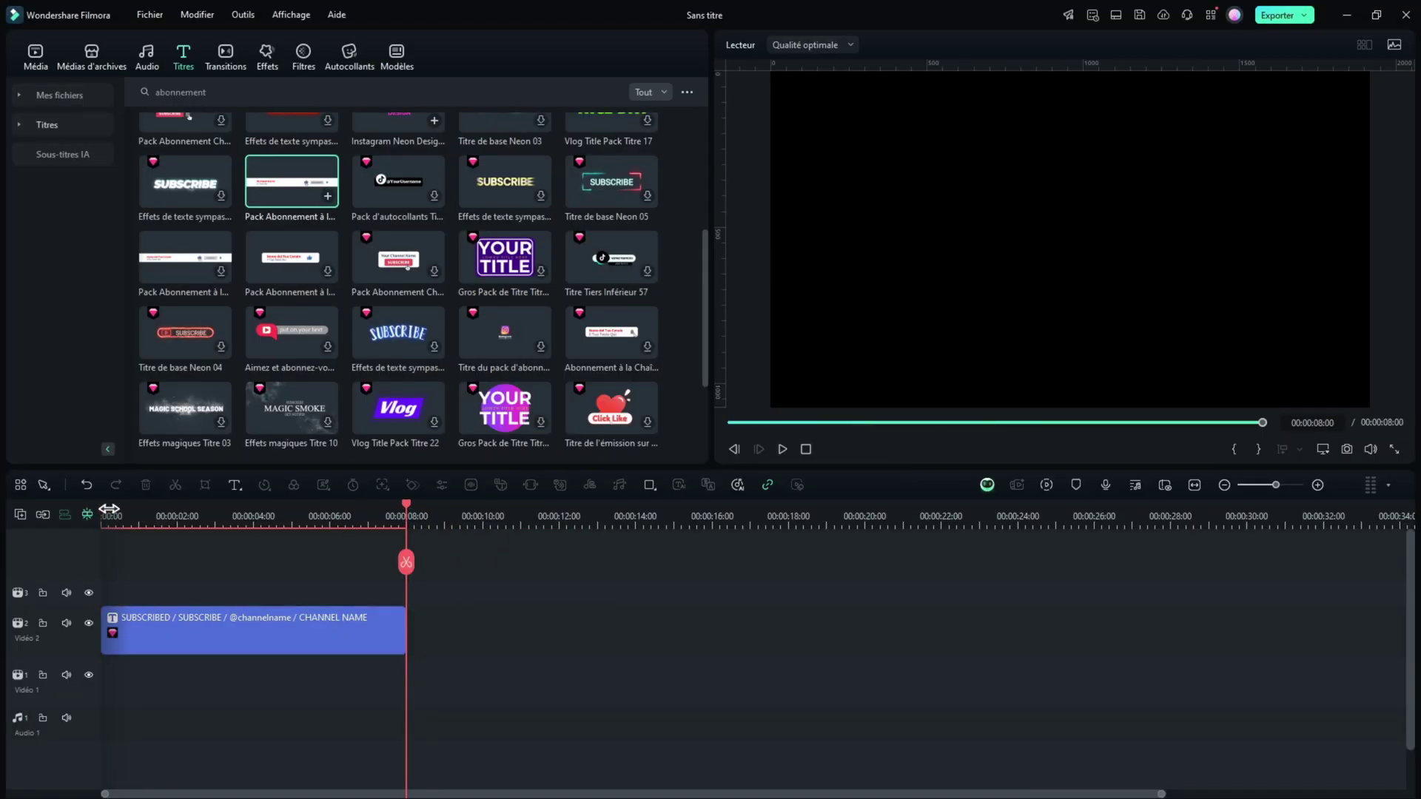
left_click(107, 516)
left_click(178, 631)
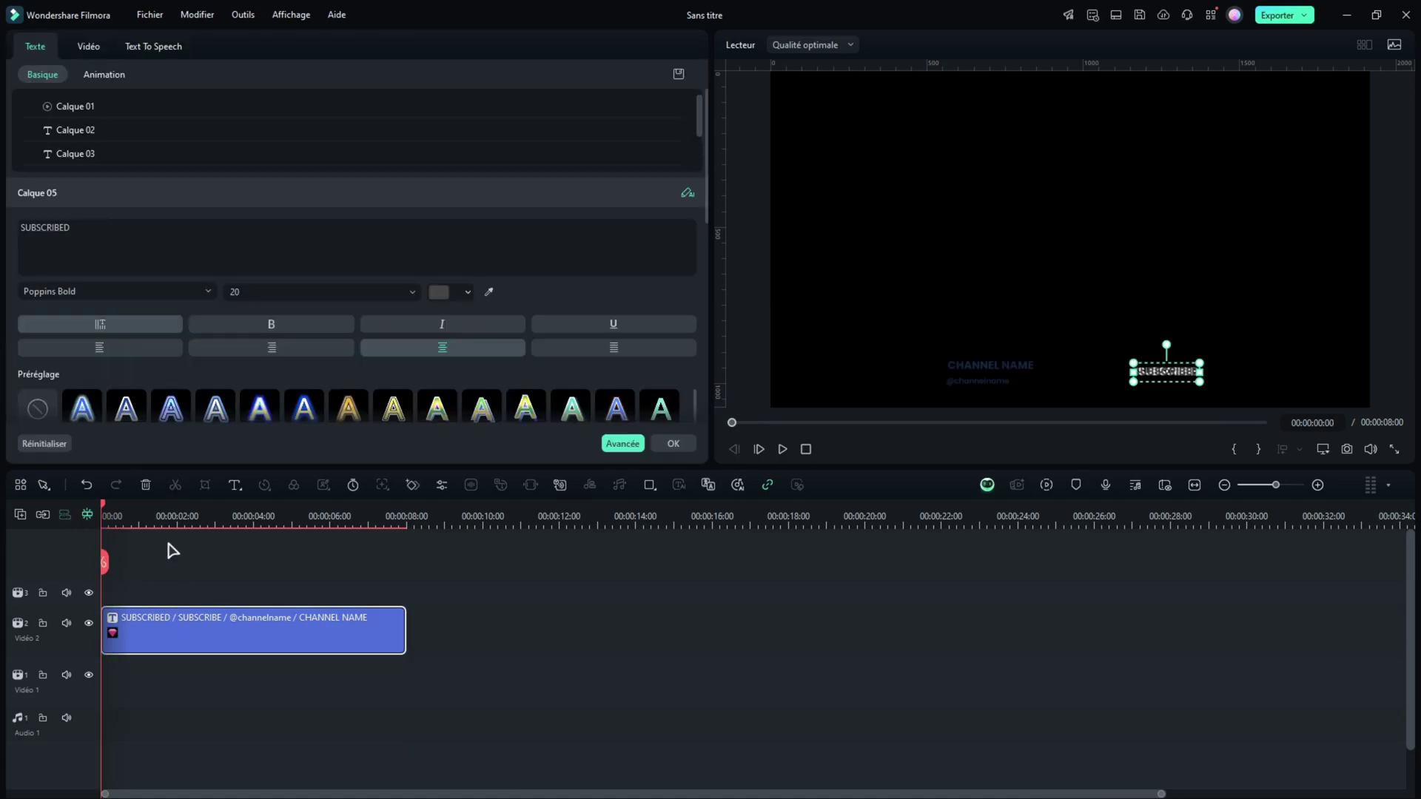
- Retype the title texts to FILMORA FRANCE, ABONNÉ and S'ABONNER, and preview the animation
key("space")
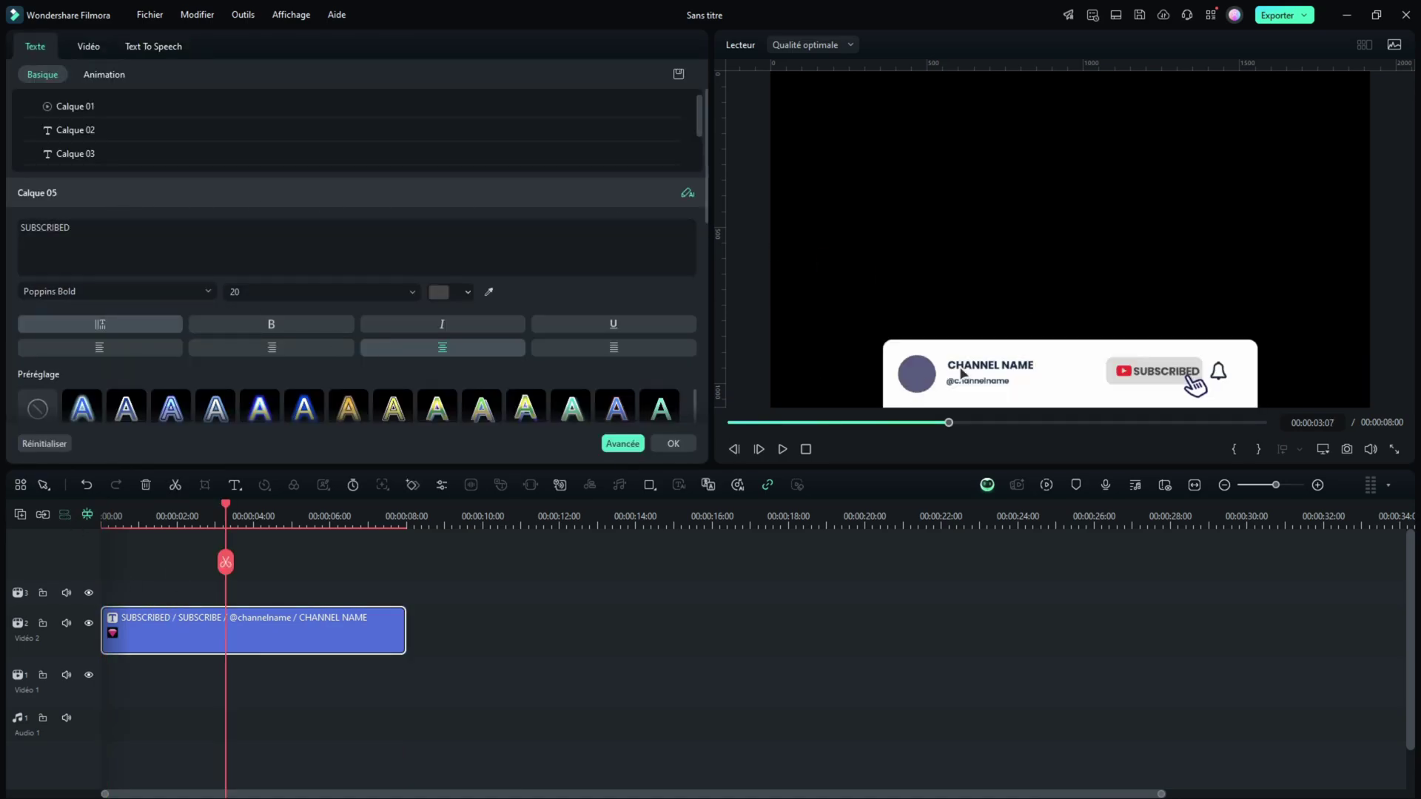
double_click(972, 366)
type("F")
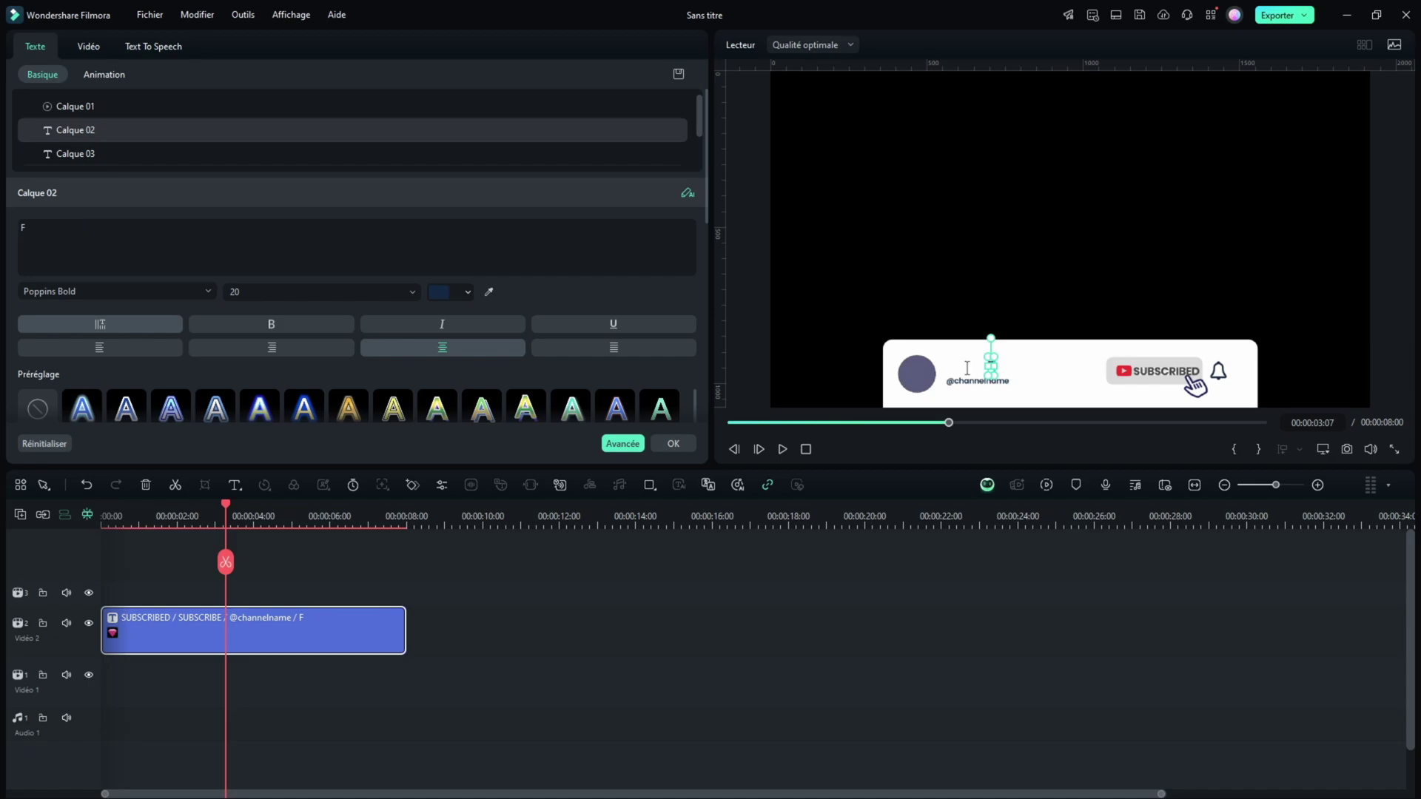
type("ILMORA FRANCE")
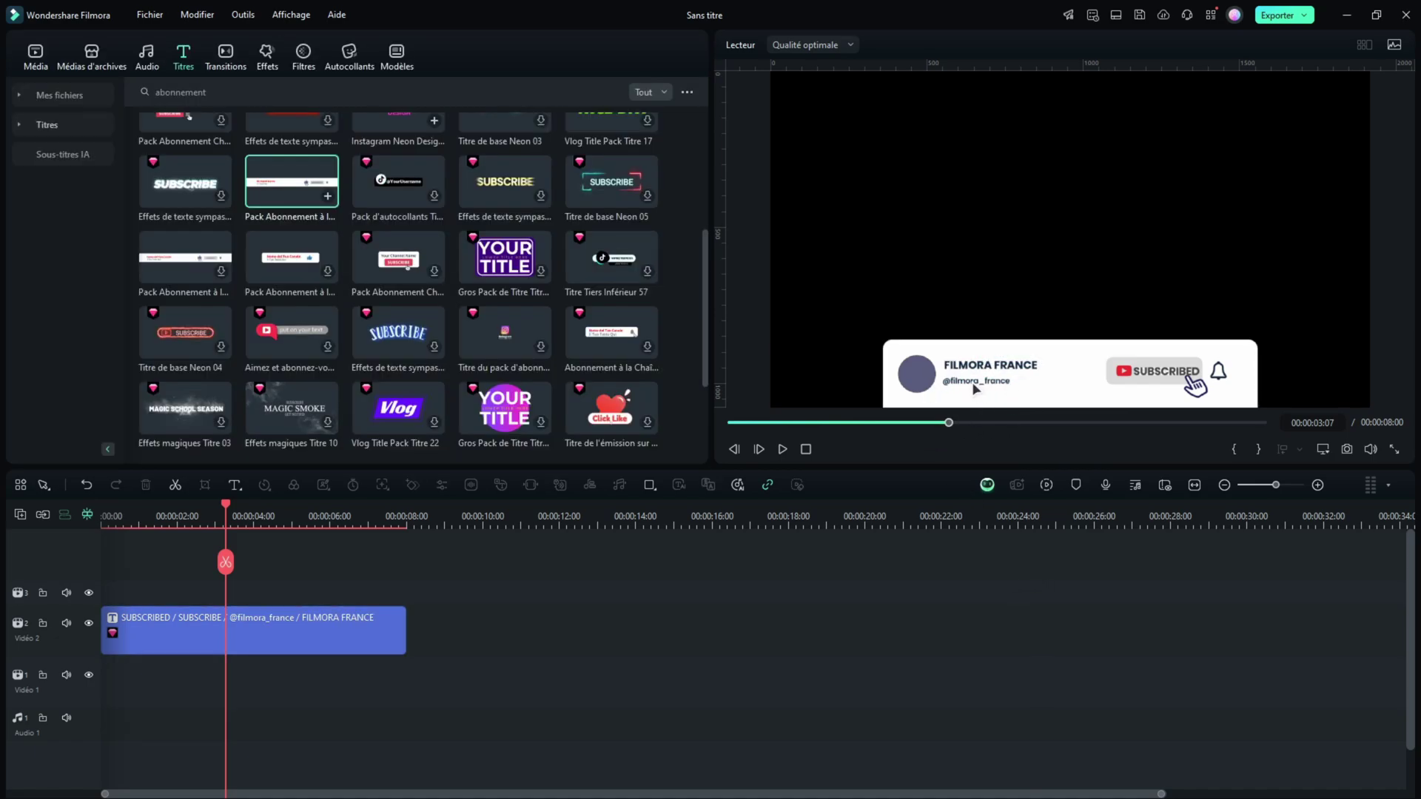
double_click(1153, 373)
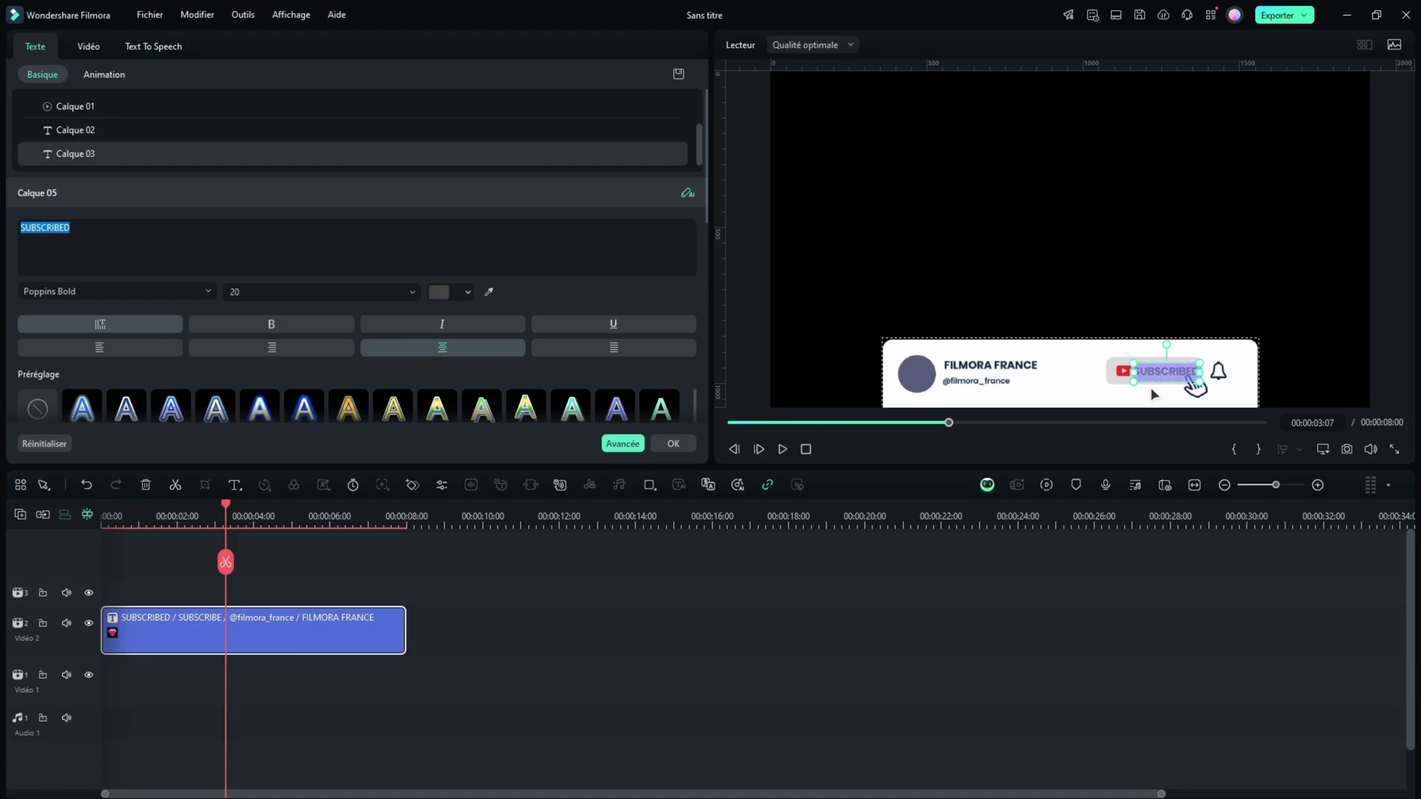
type("ABONNÉ")
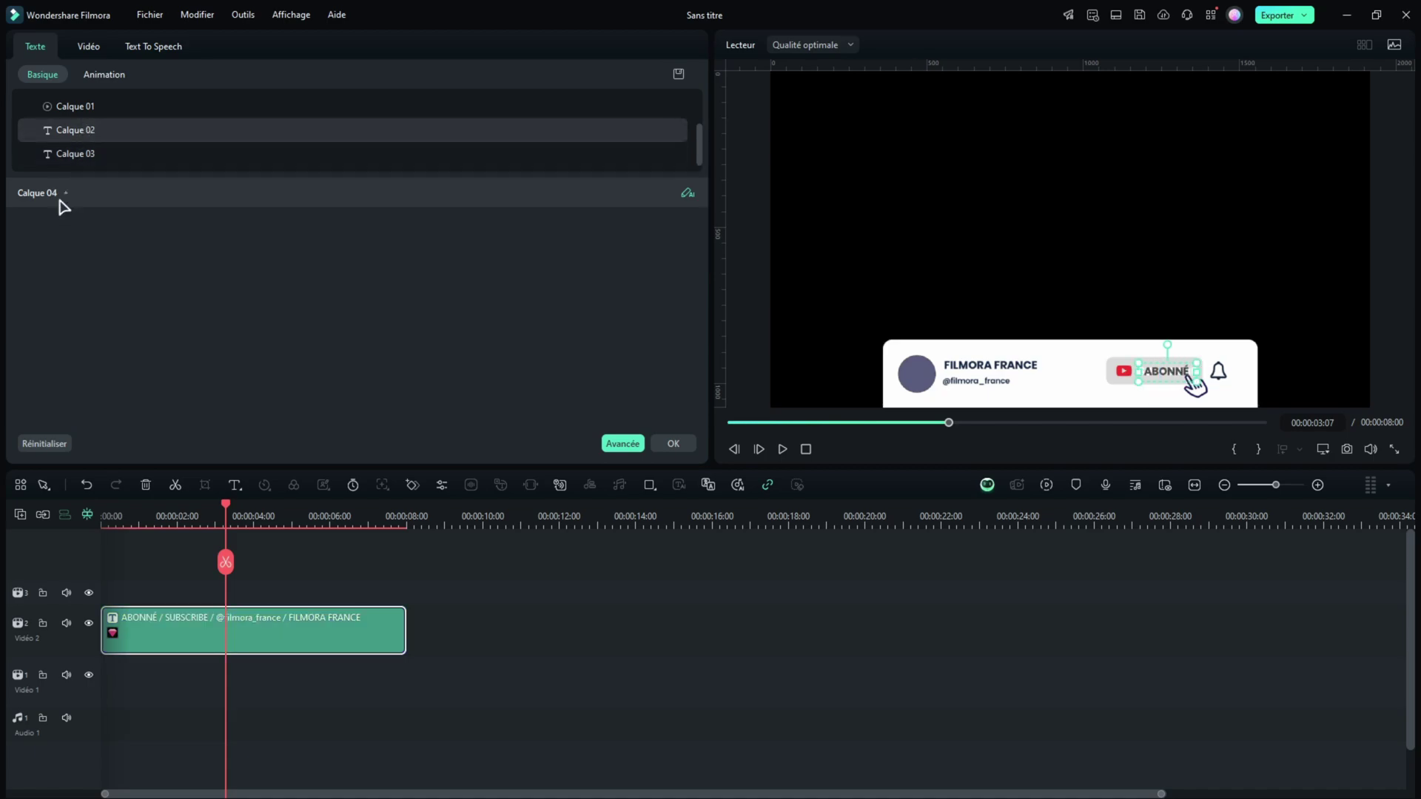
left_click(65, 191)
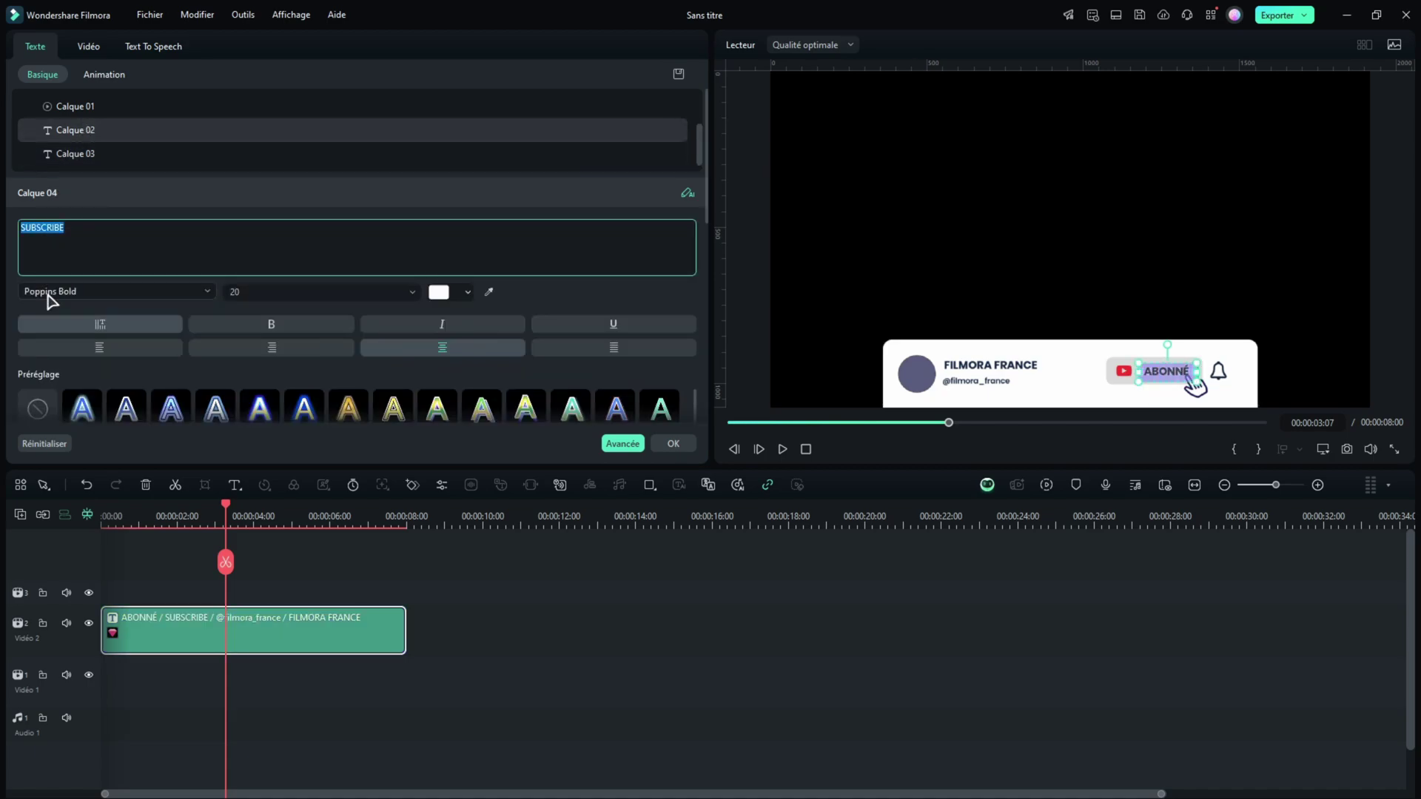
key("Home")
key("space")
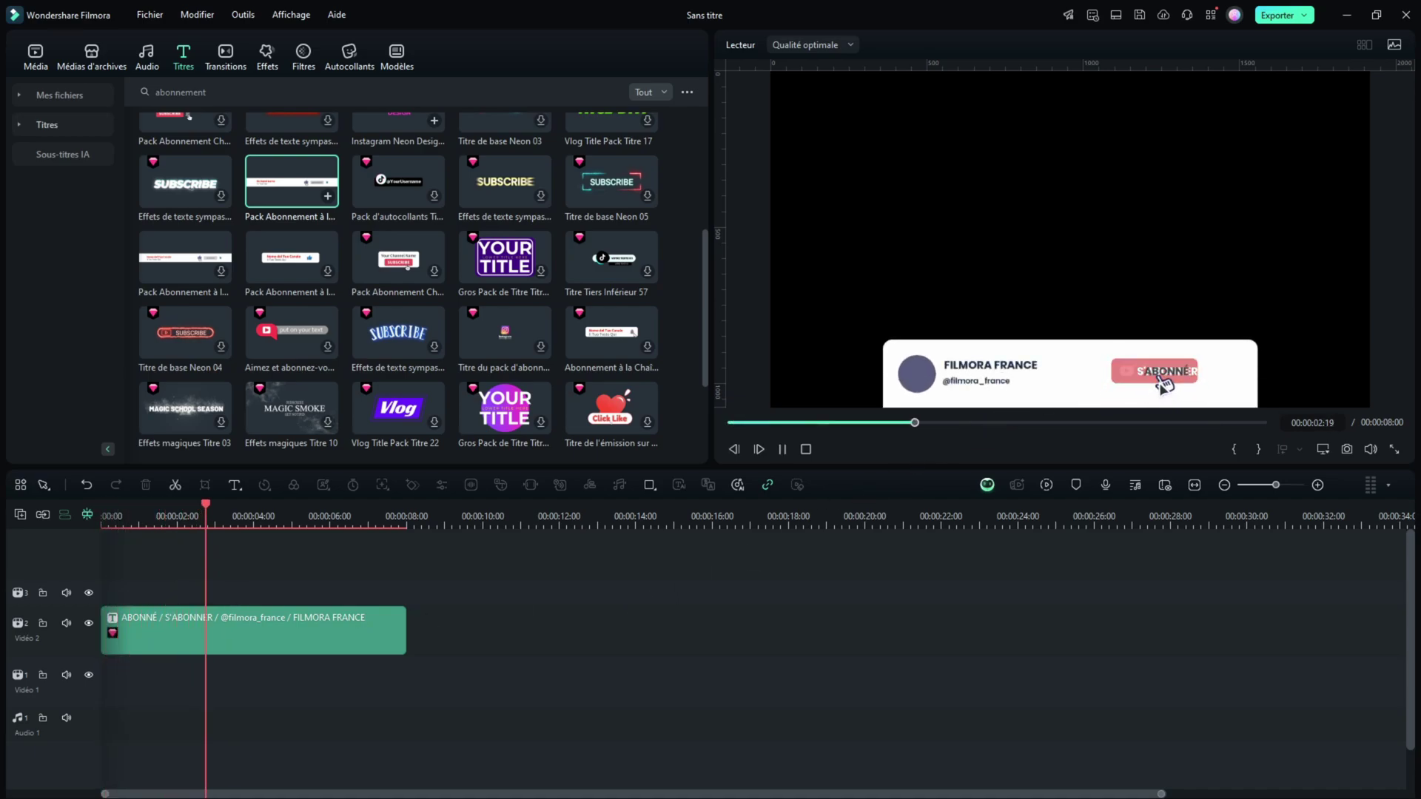
key("space")
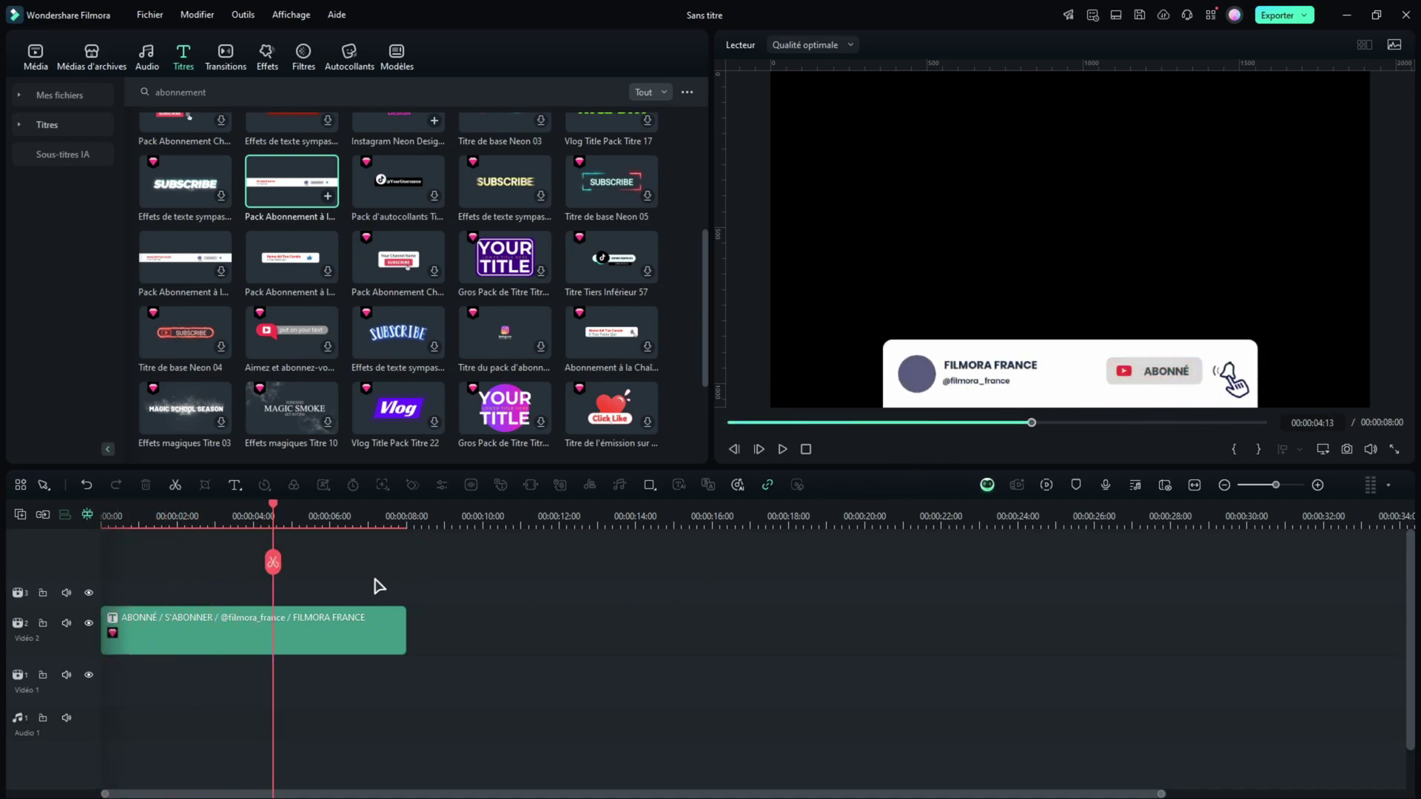
- Move the subscribe title banner up to the top of the frame
left_click(1166, 371)
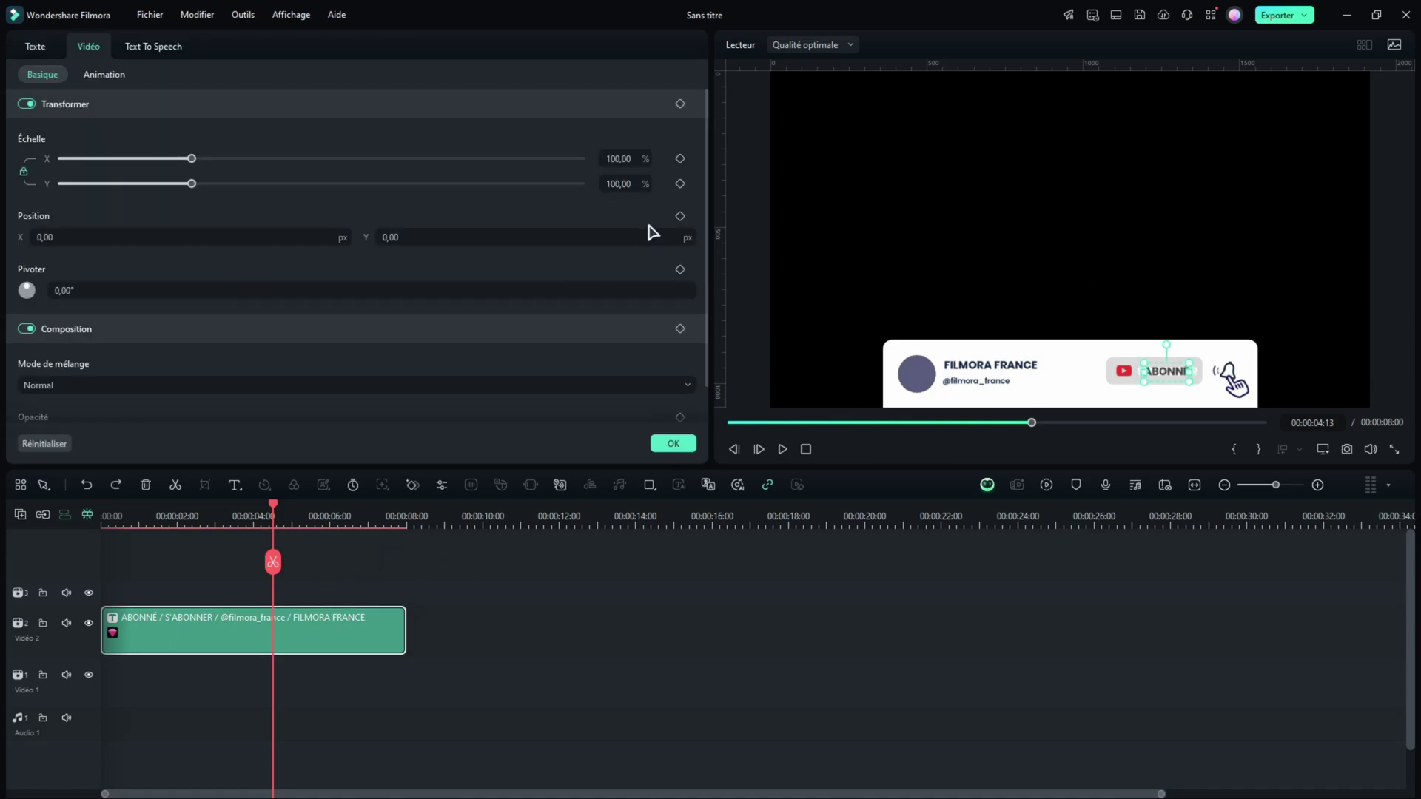
left_click_drag(652, 234, 692, 242)
left_click(888, 656)
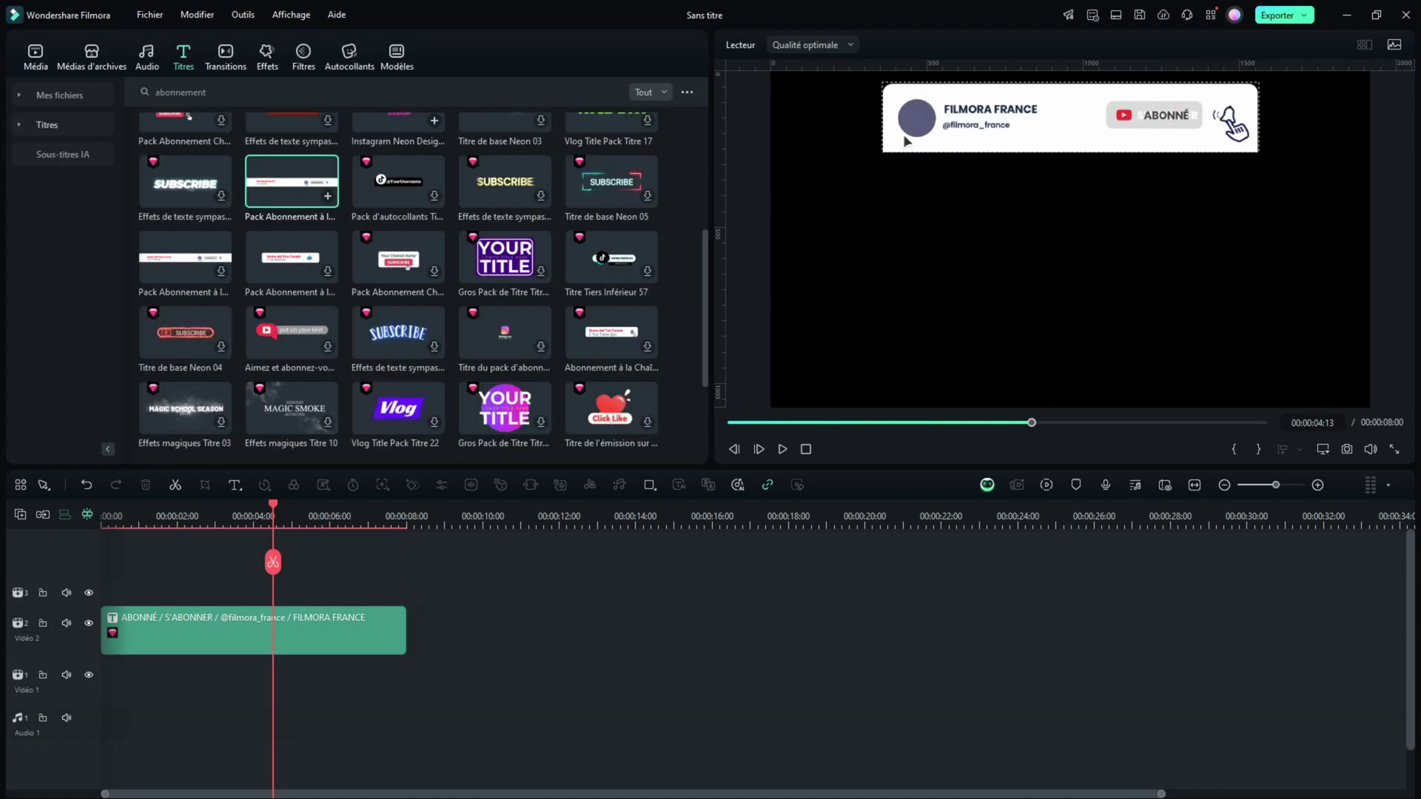
left_click(916, 117)
left_click(41, 51)
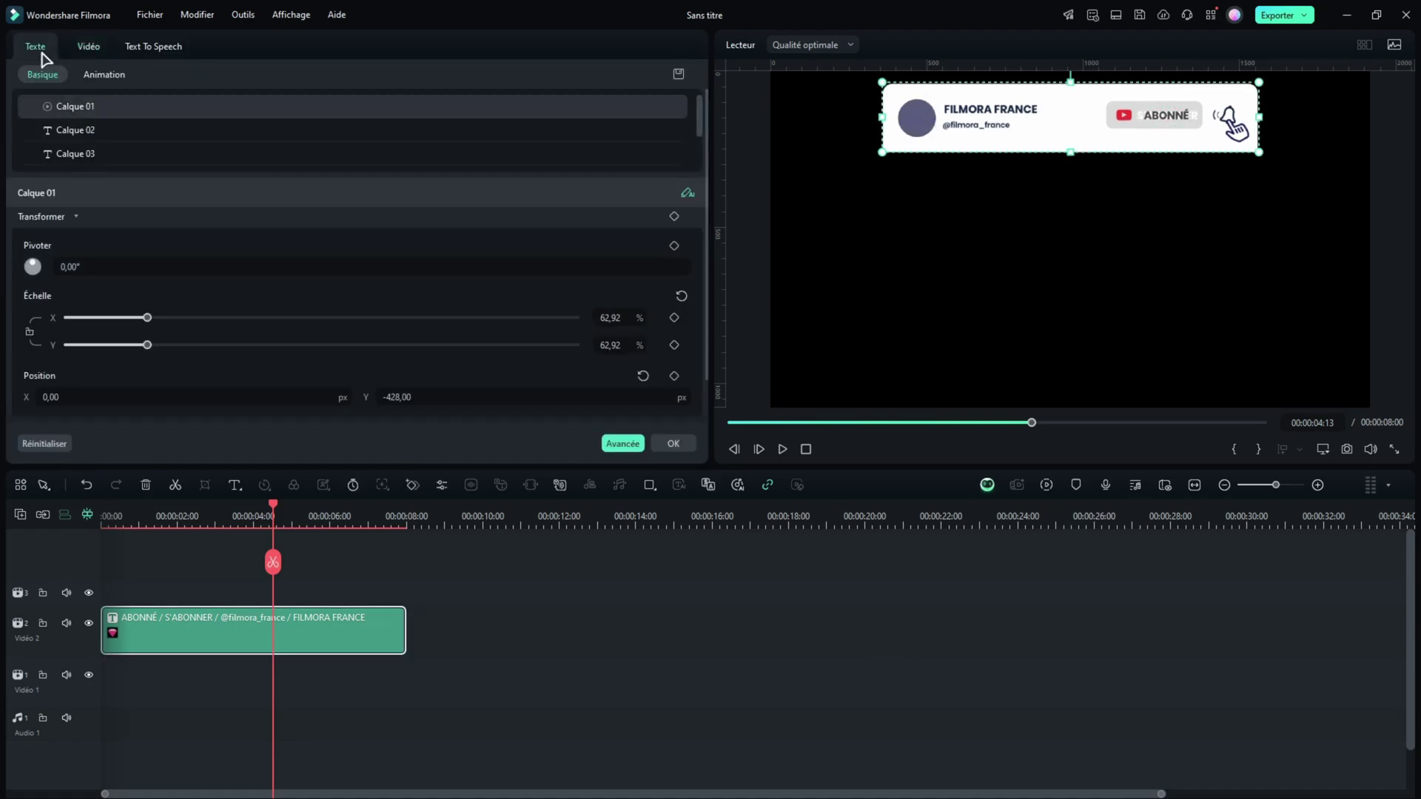
- Export the title as S'ABONNER at 60 fps with the alpha layer kept on
left_click(1287, 17)
type("S'AONN")
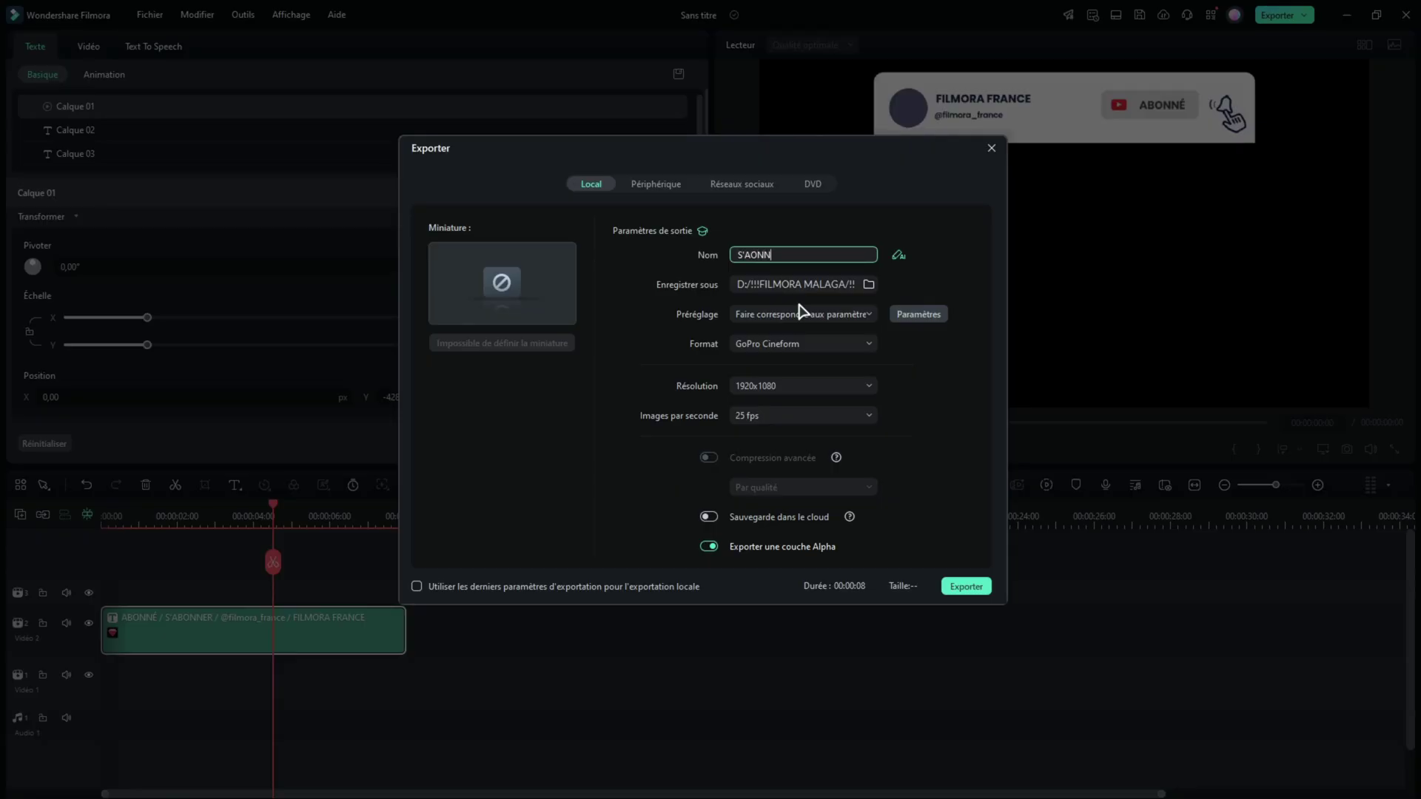
type("ER")
key("Tab")
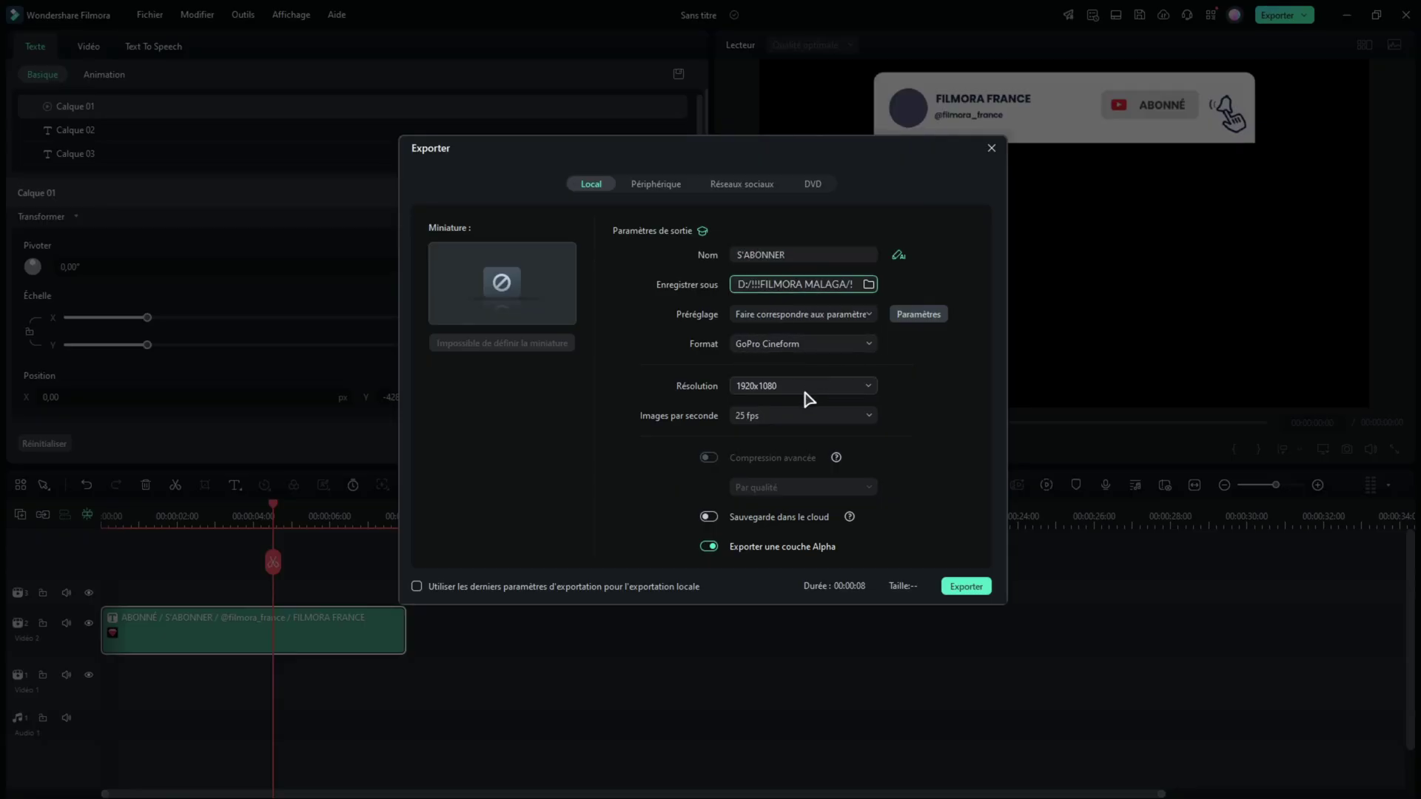
left_click(785, 415)
left_click(762, 660)
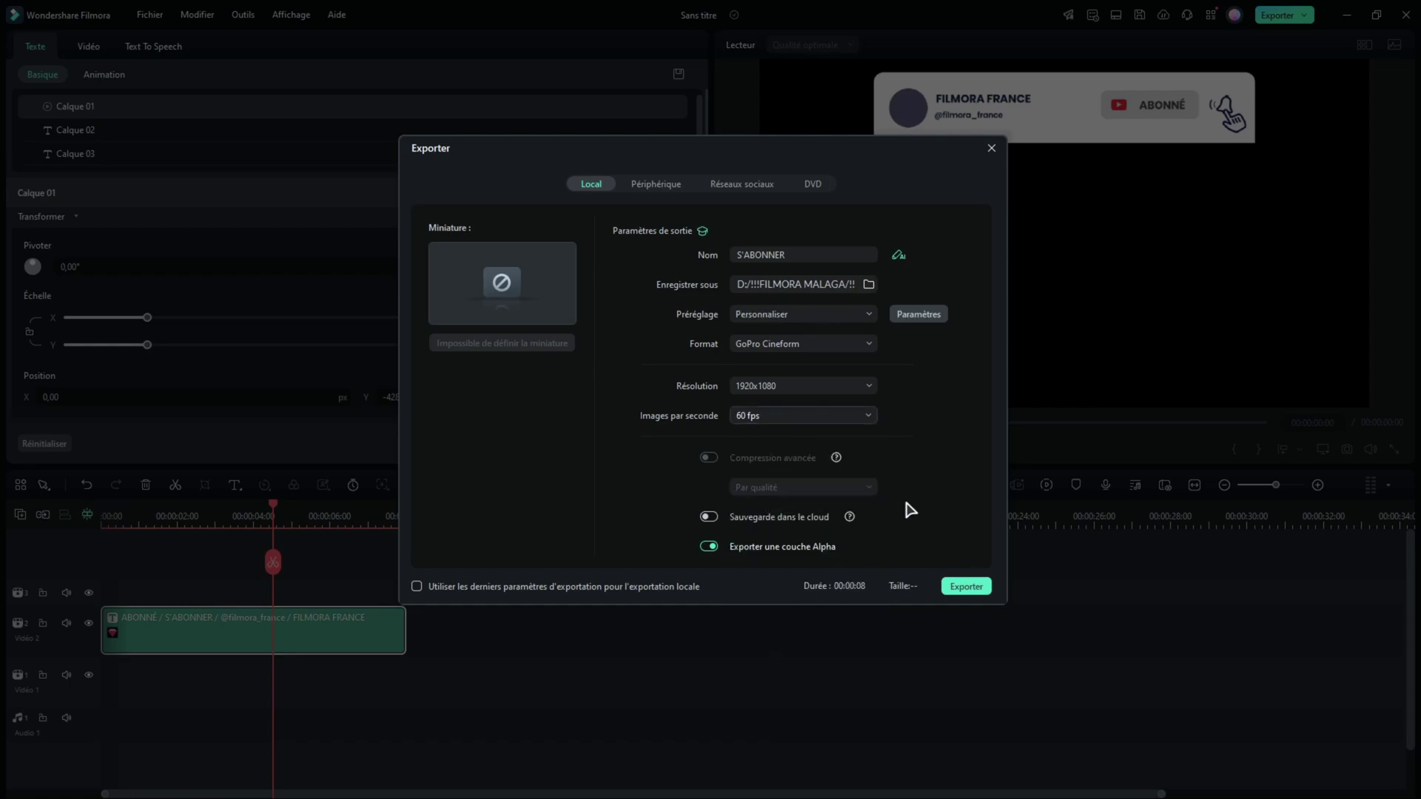
left_click(955, 586)
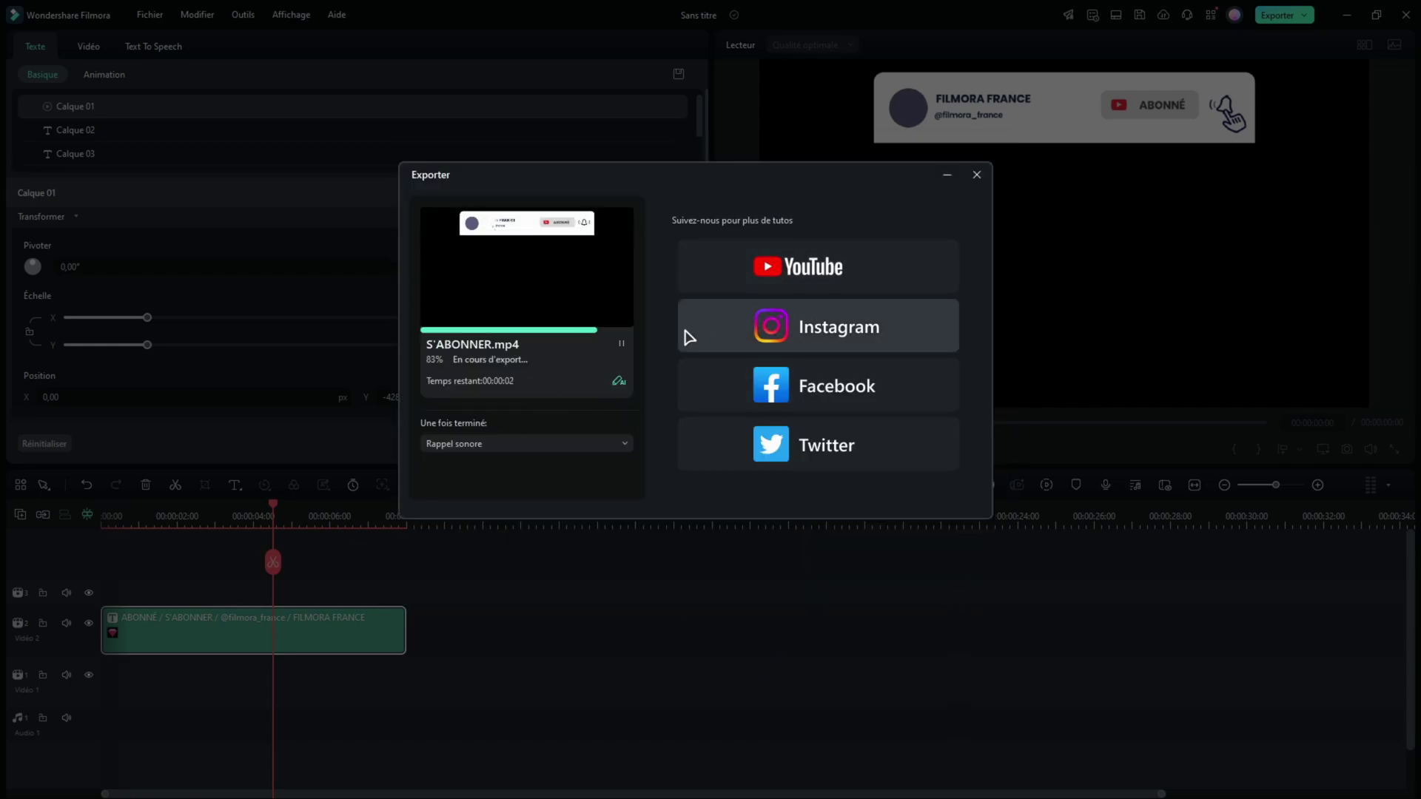
left_click(977, 176)
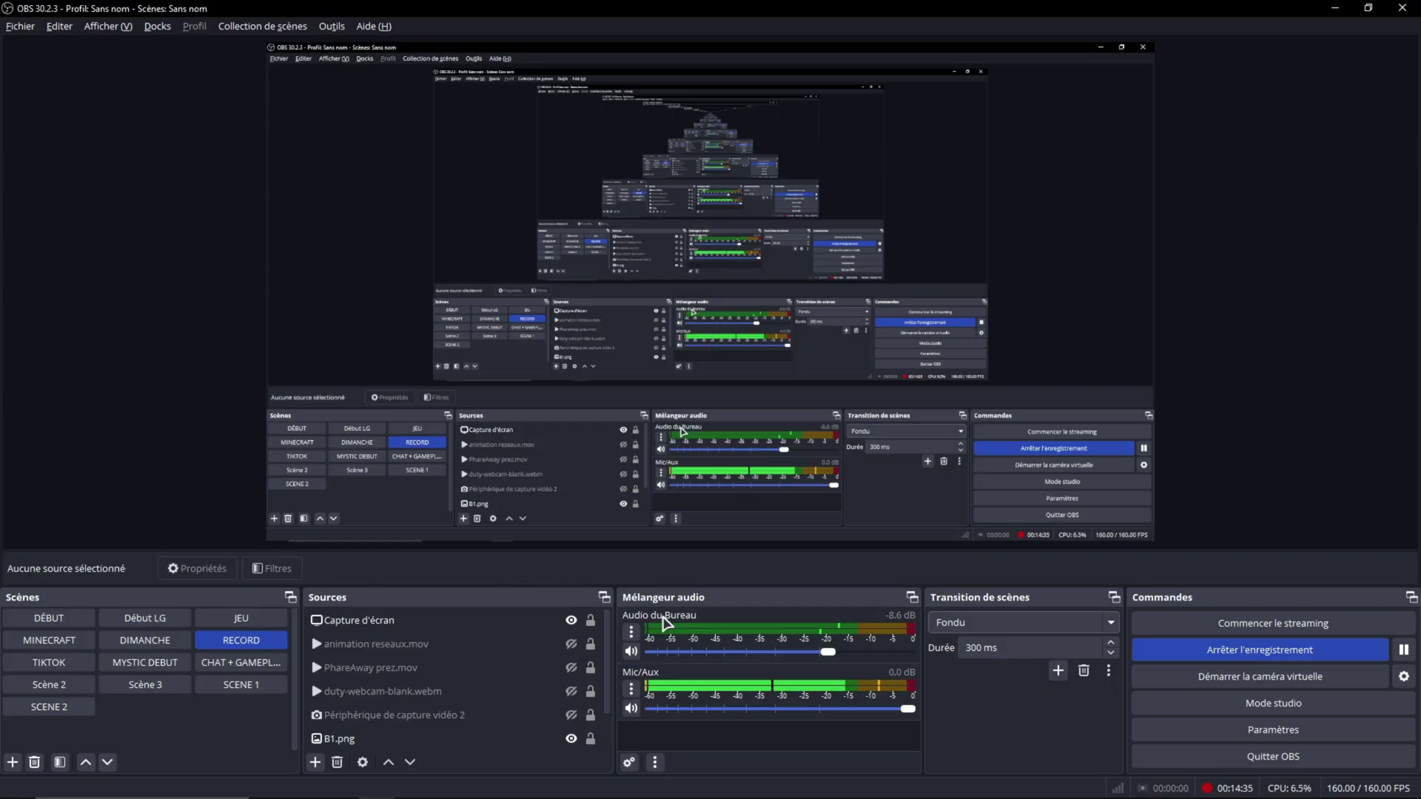
- Add S'ABONNER.mp4 from the export folder to the OBS scene's sources
key("alt+Tab")
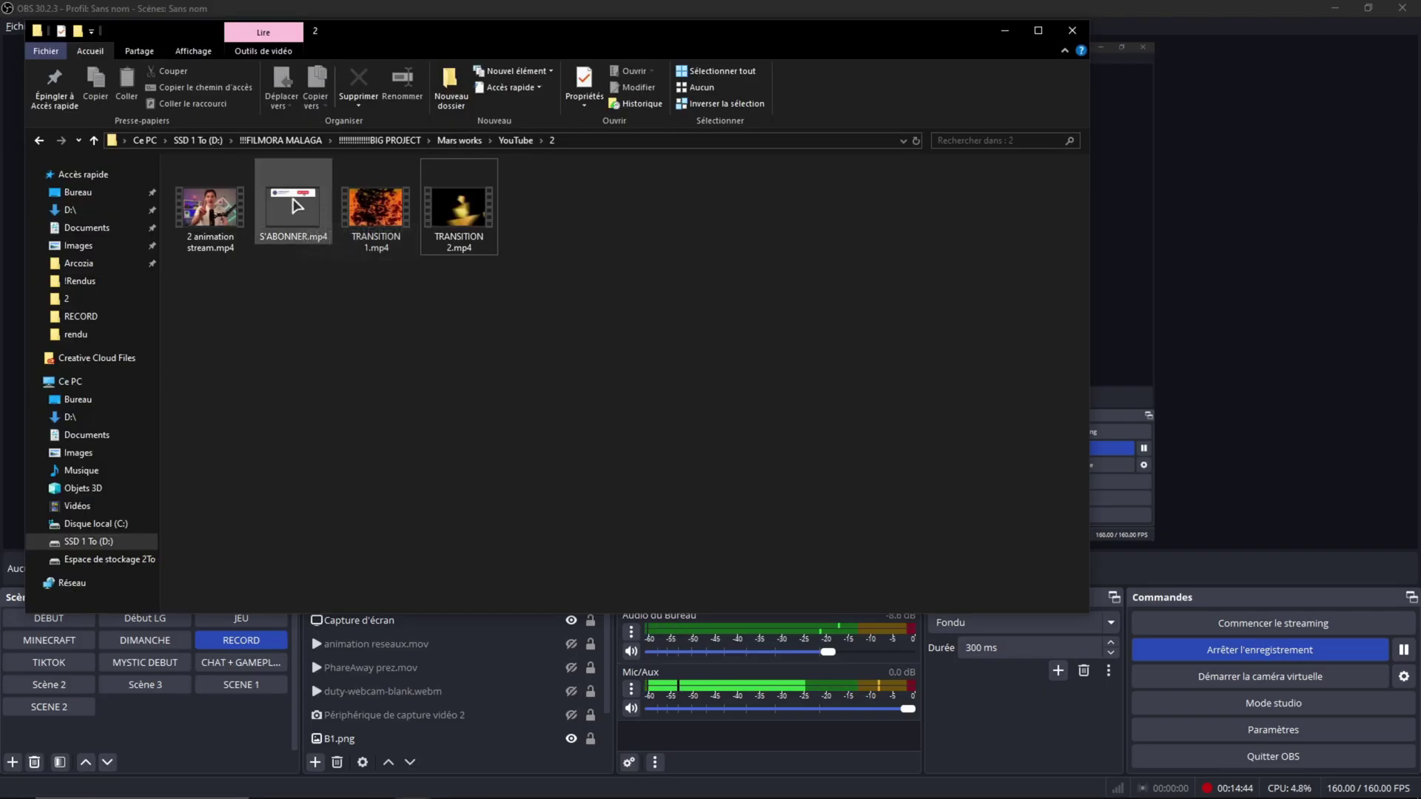
left_click_drag(292, 215, 333, 629)
key("alt+Tab")
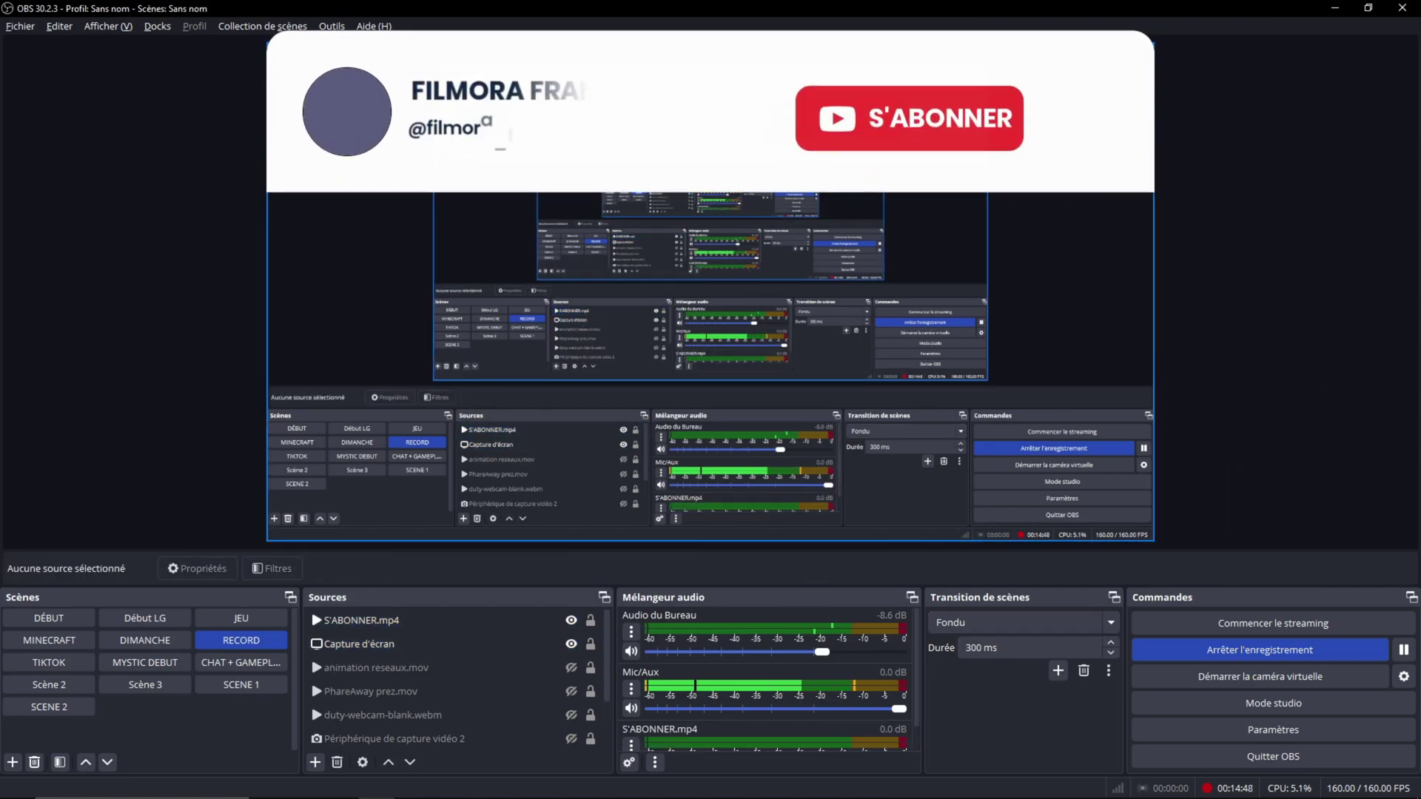
- Shrink the S'ABONNER.mp4 overlay into the upper-left corner and review its properties
left_click(469, 620)
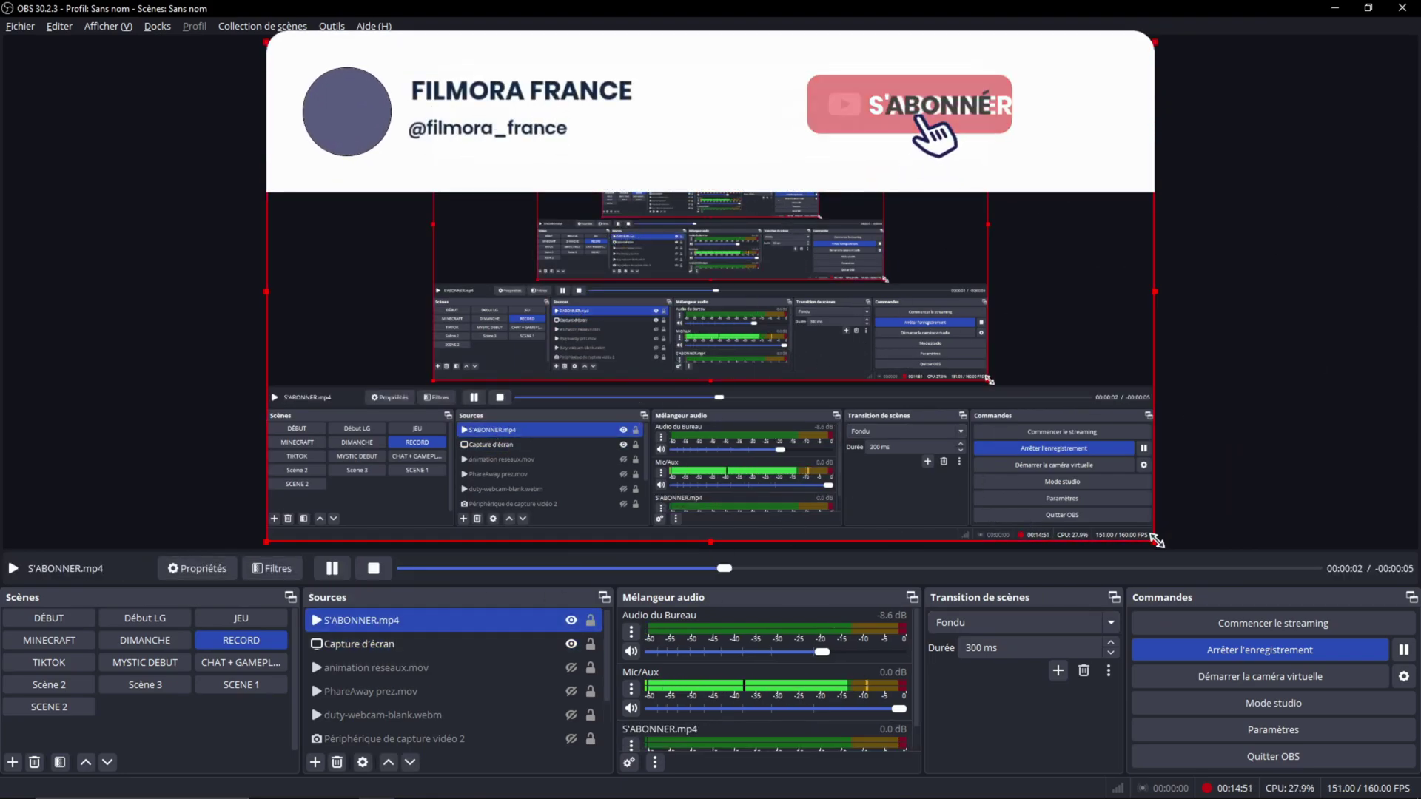
left_click_drag(675, 548, 525, 169)
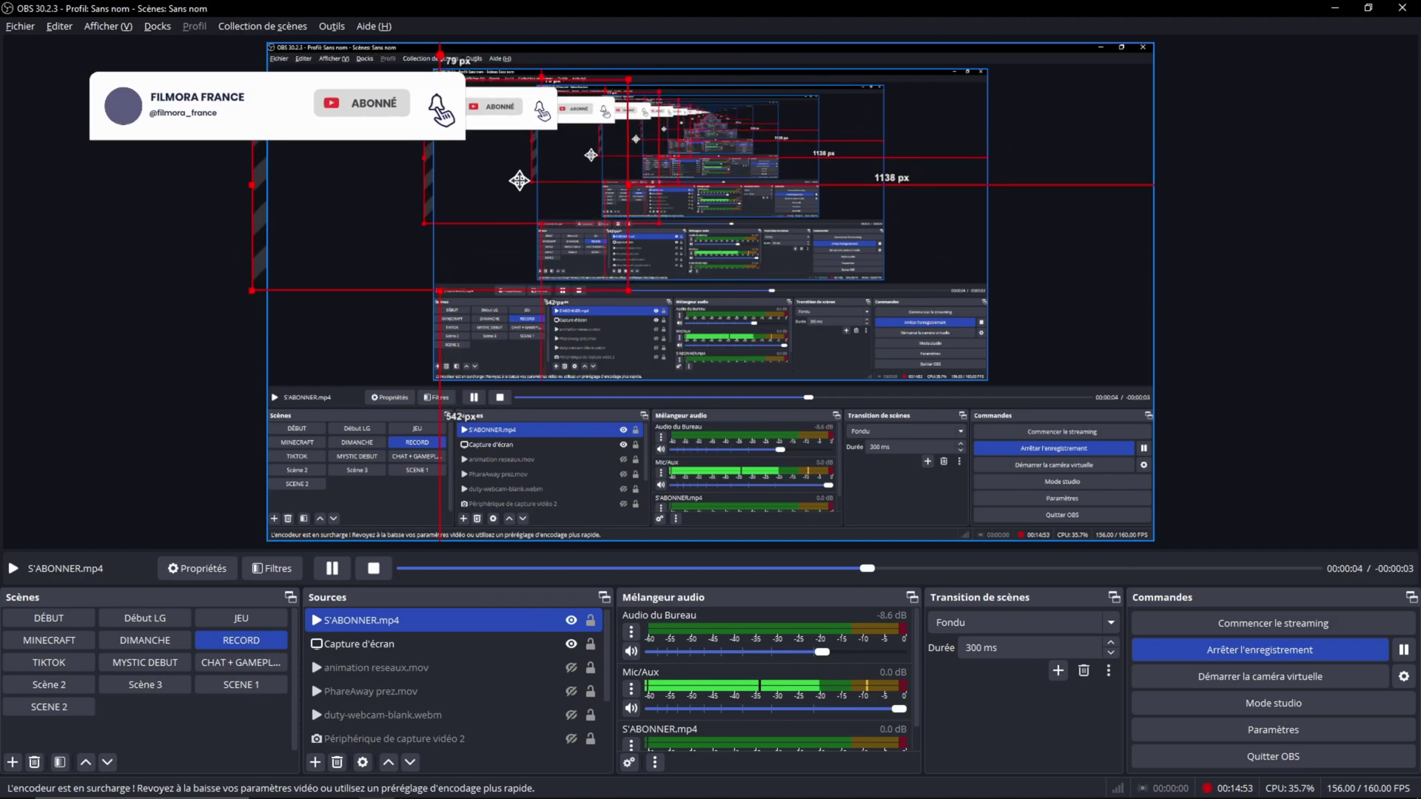
left_click(469, 622)
double_click(420, 628)
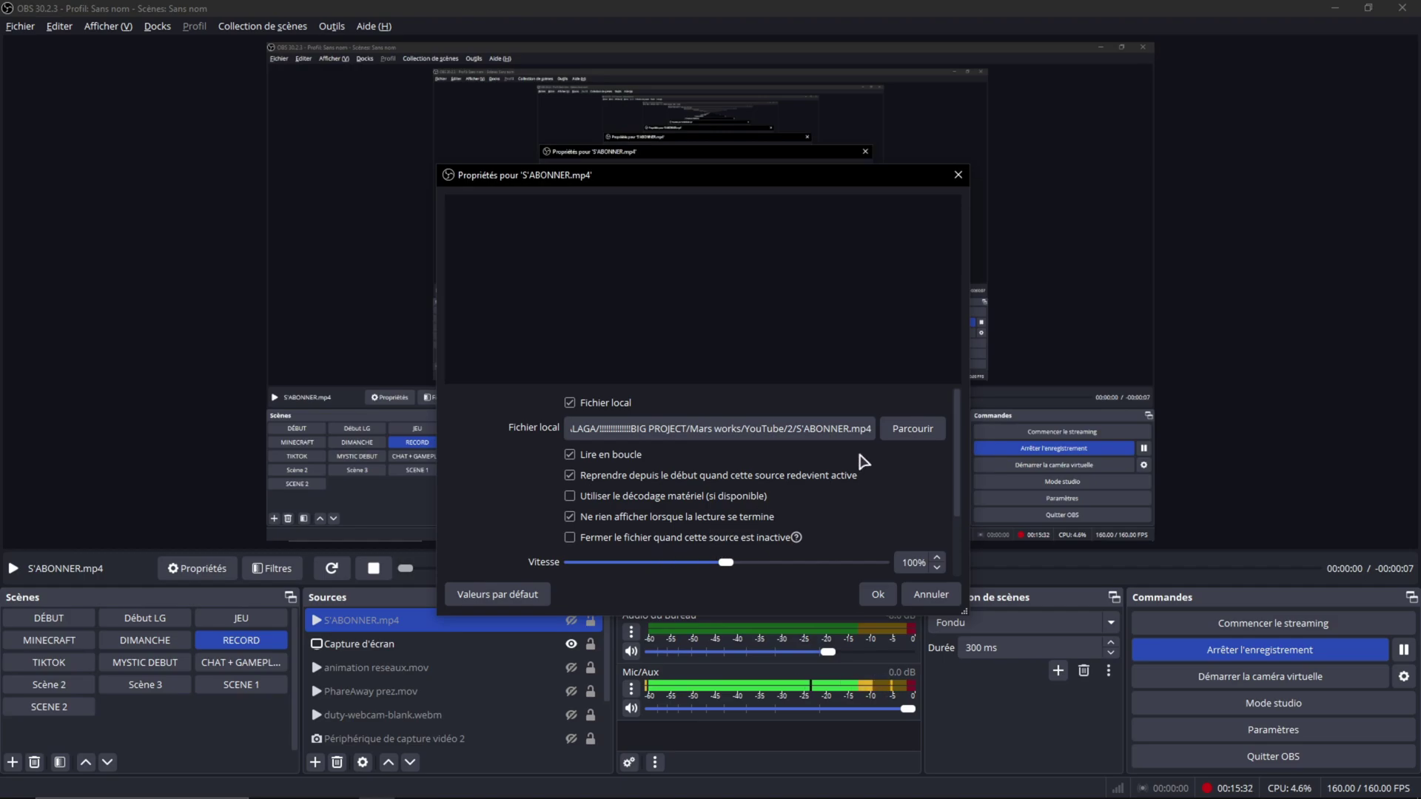
scroll(862, 461, "down", 2)
scroll(507, 524, "up", 2)
- Confirm the S'ABONNER.mp4 settings and make the overlay visible so it plays
left_click(875, 594)
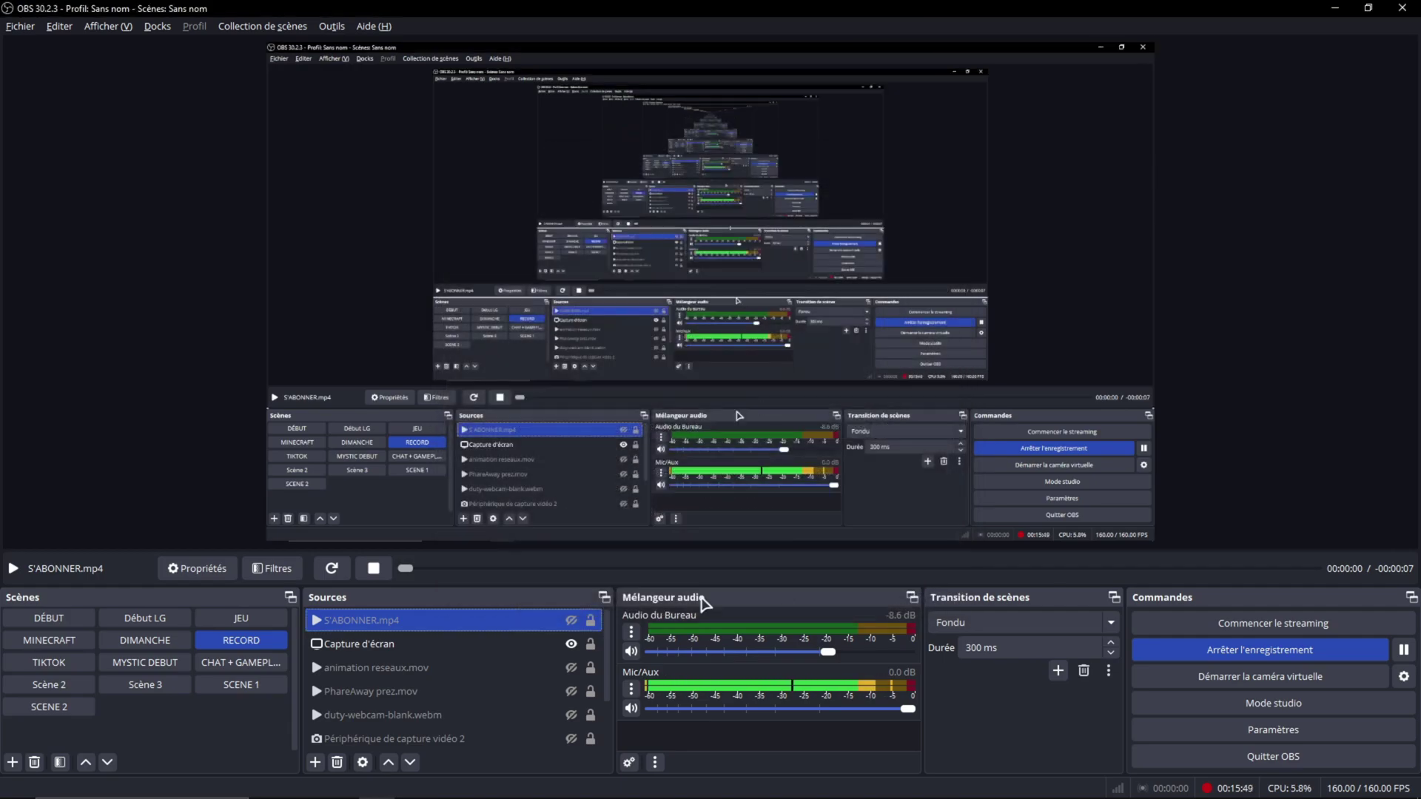
left_click(571, 620)
left_click(1209, 260)
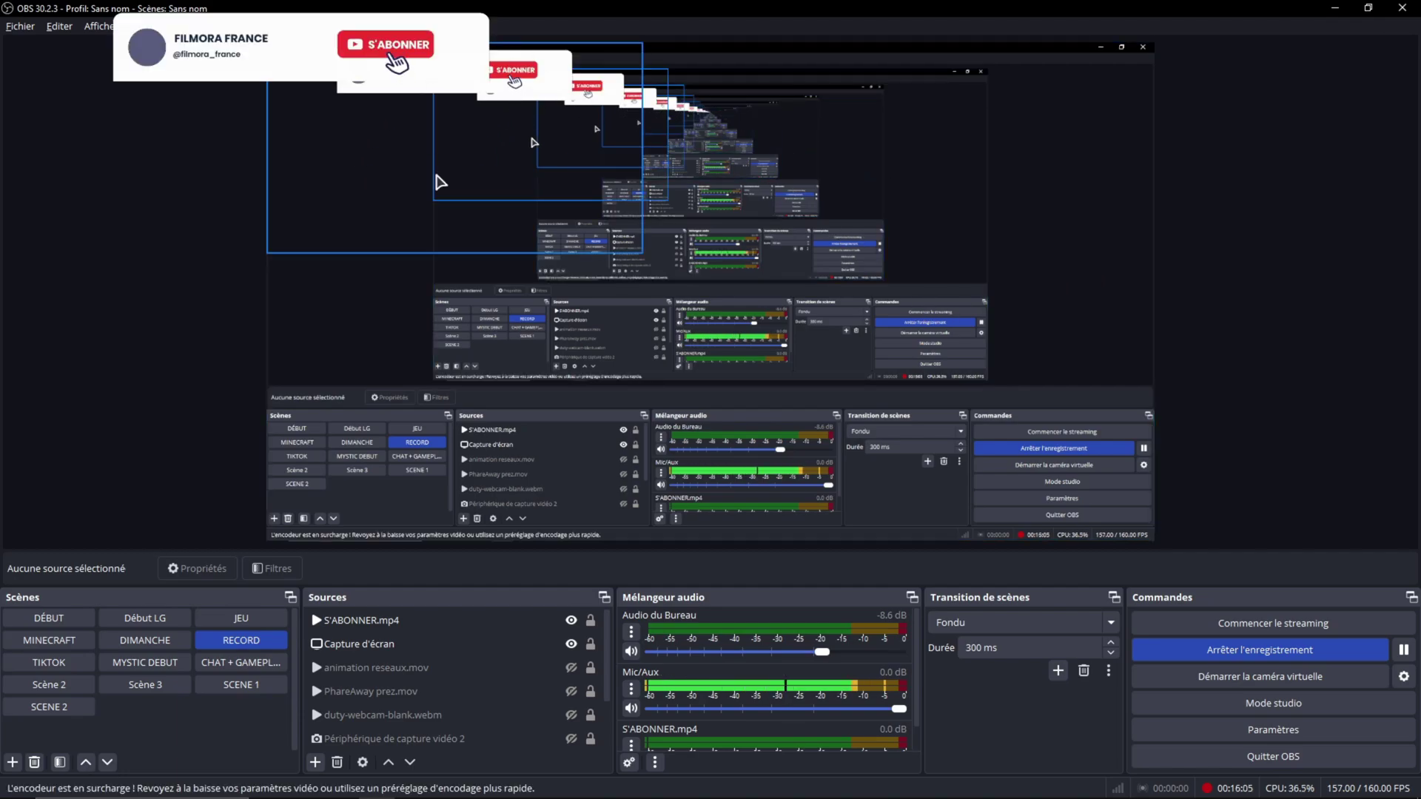
left_click(444, 620)
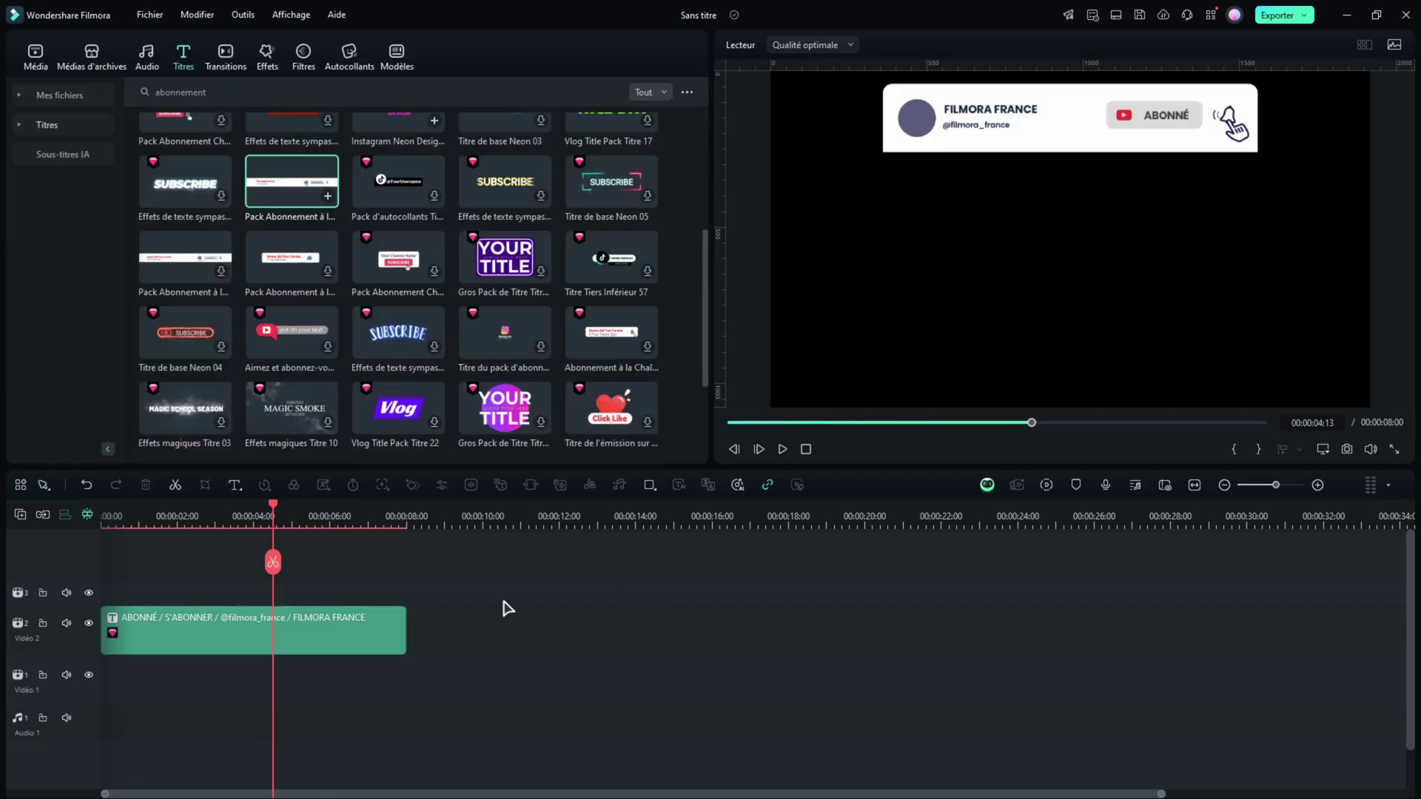
- Delete the subscribe title clip from the Vidéo 2 track
left_click(374, 642)
key("Delete")
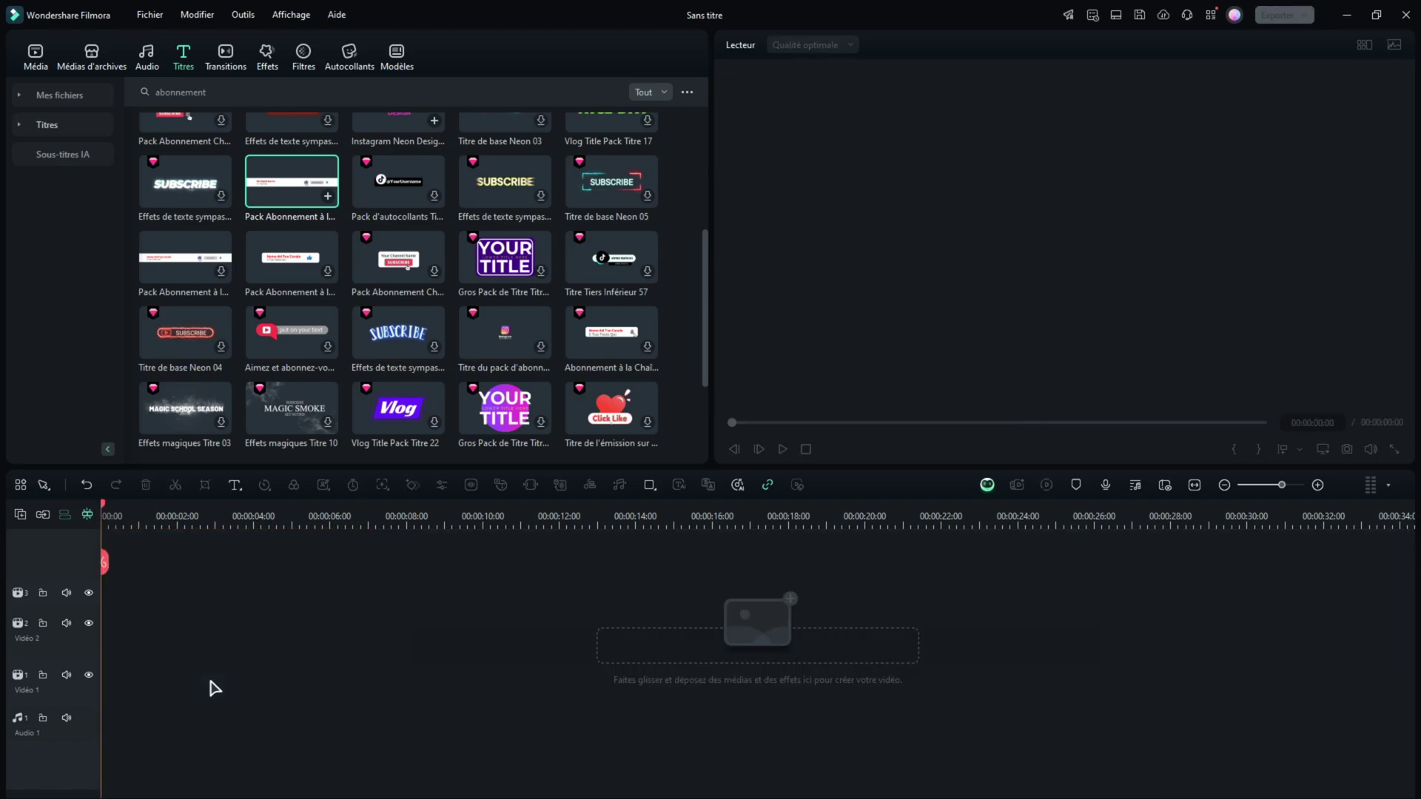